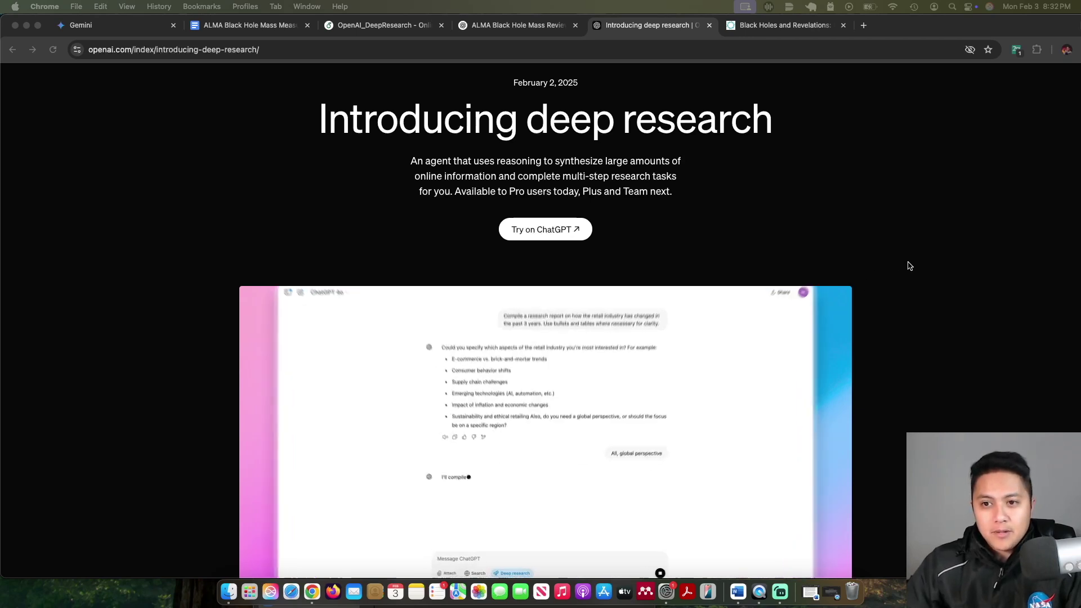
# - Scroll through the Introducing deep research article to its benchmark results
pyautogui.scroll(1, 910, 265)
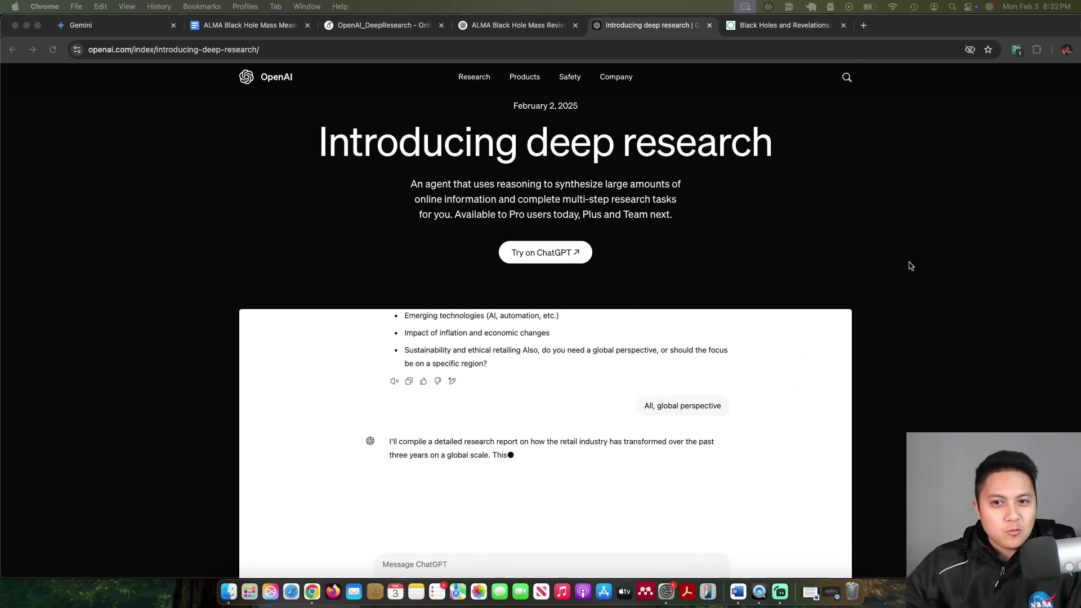
pyautogui.click(779, 137)
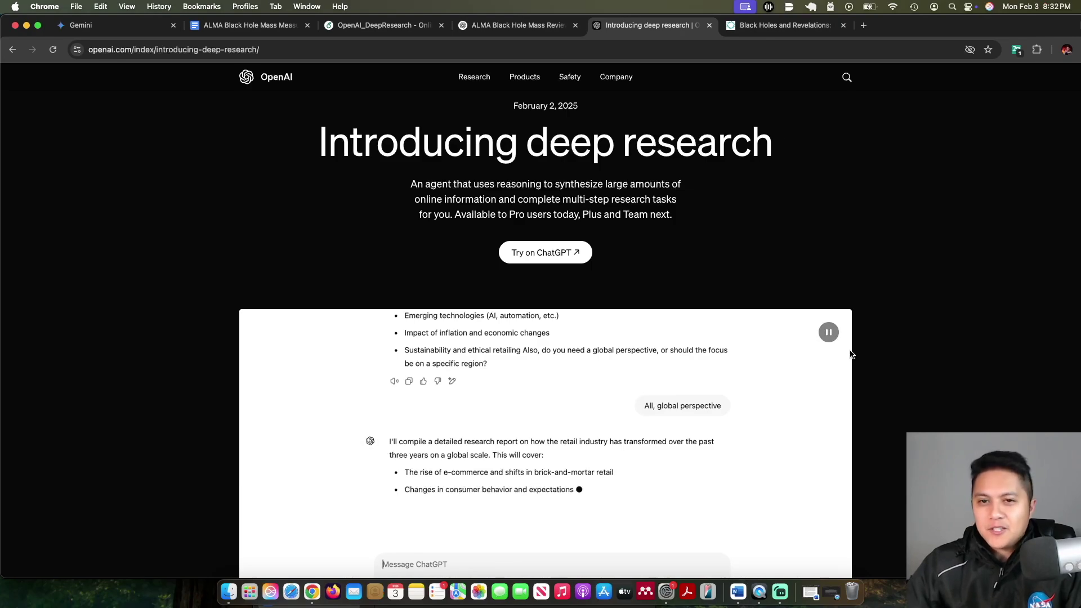
pyautogui.scroll(-3, 855, 360)
pyautogui.scroll(-3, 856, 363)
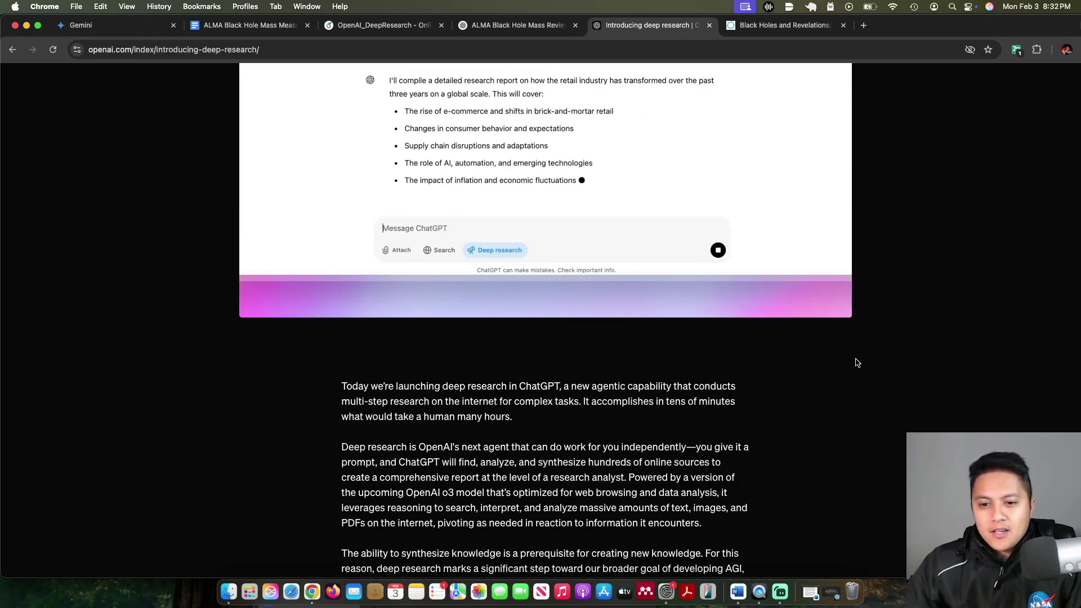
pyautogui.scroll(-7, 857, 363)
pyautogui.scroll(-20, 833, 368)
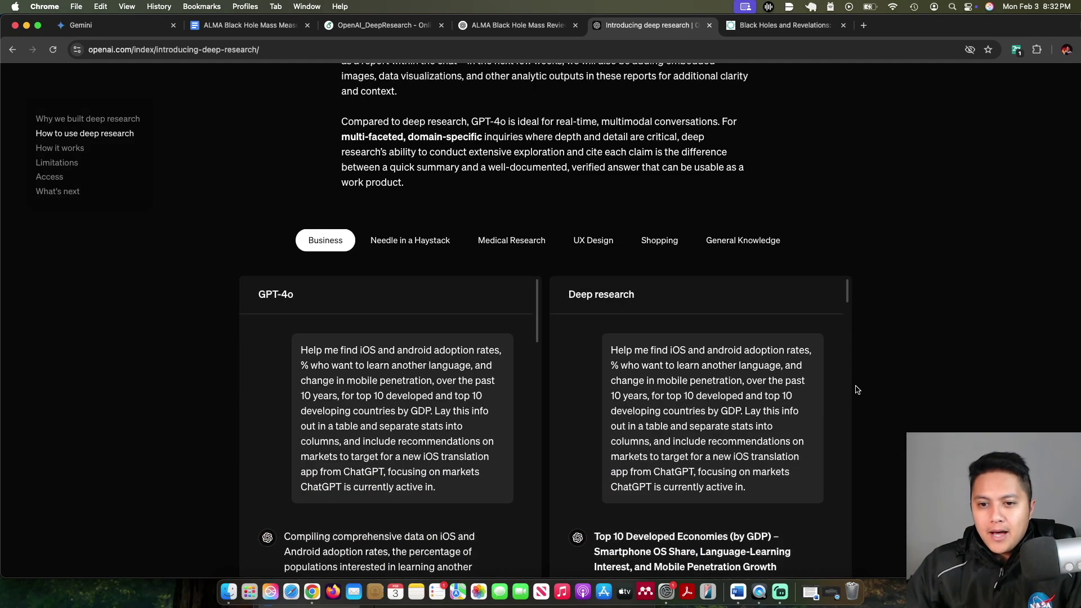
pyautogui.scroll(2, 709, 310)
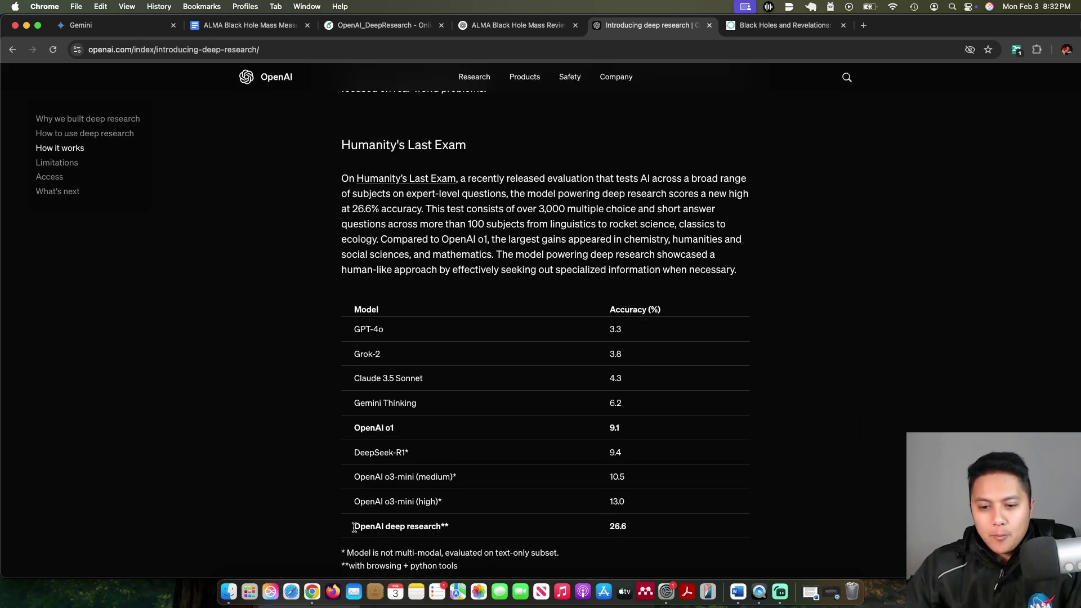
# - Highlight deep research's 26.6 and o1's 9.1 scores in the Humanity's Last Exam table, then read on
pyautogui.moveTo(352, 524); pyautogui.dragTo(347, 484)
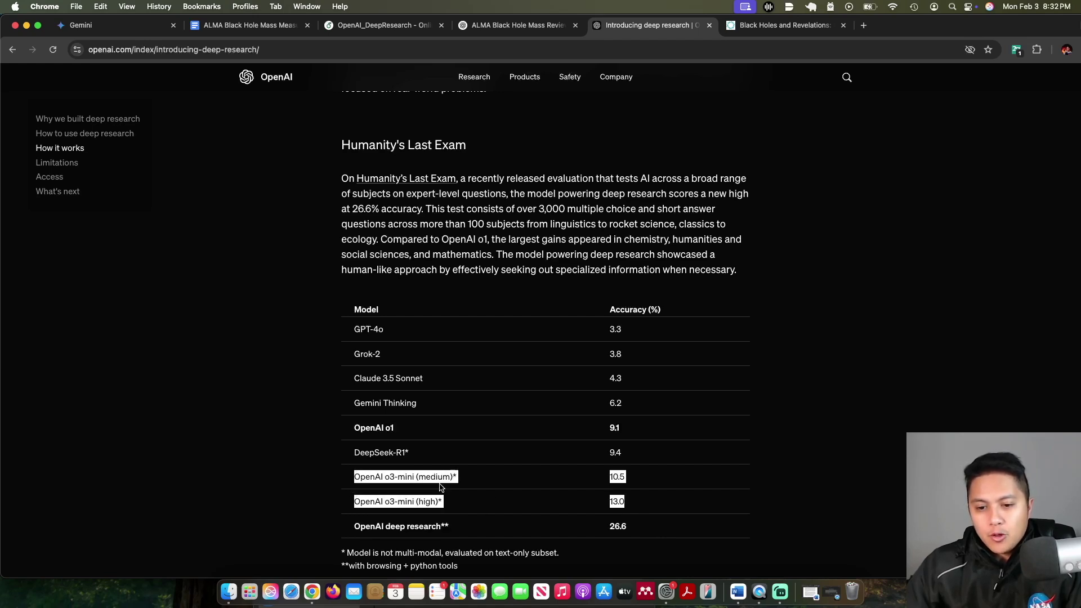
pyautogui.click(479, 510)
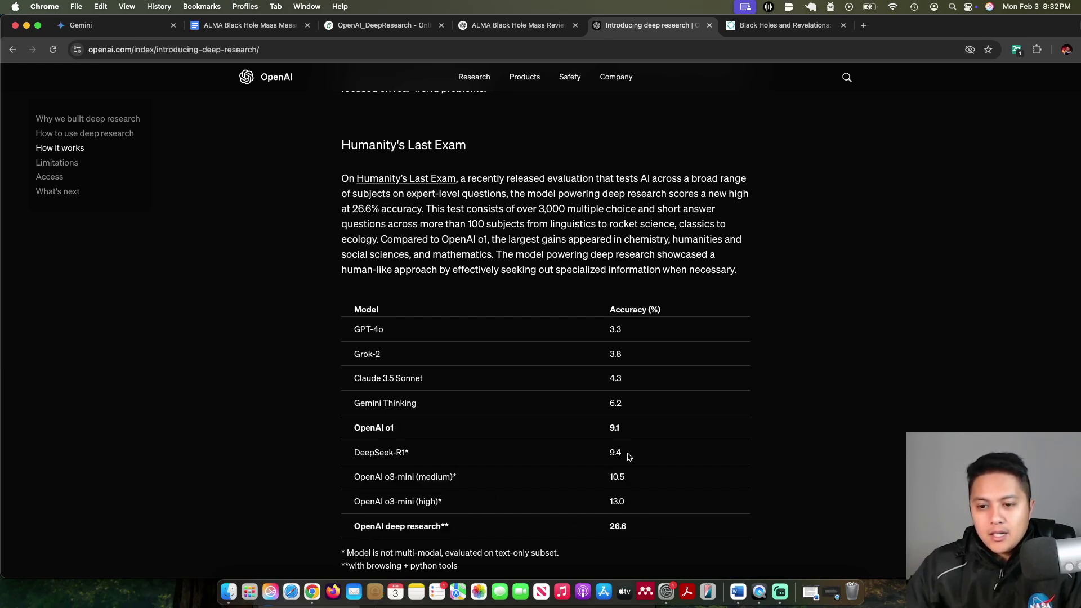
pyautogui.moveTo(630, 441); pyautogui.dragTo(359, 431)
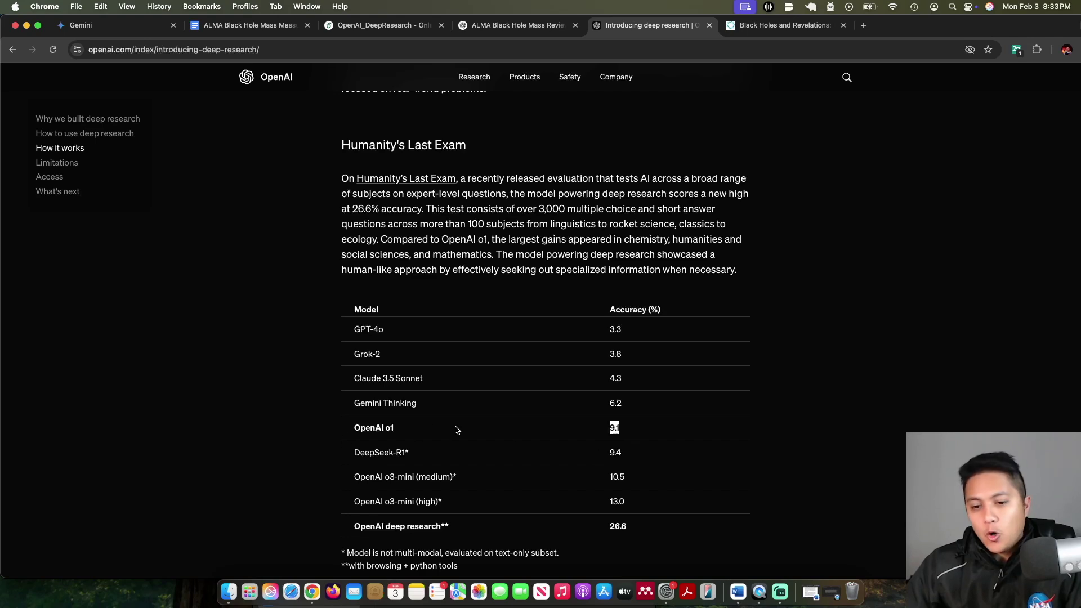
pyautogui.scroll(-12, 720, 407)
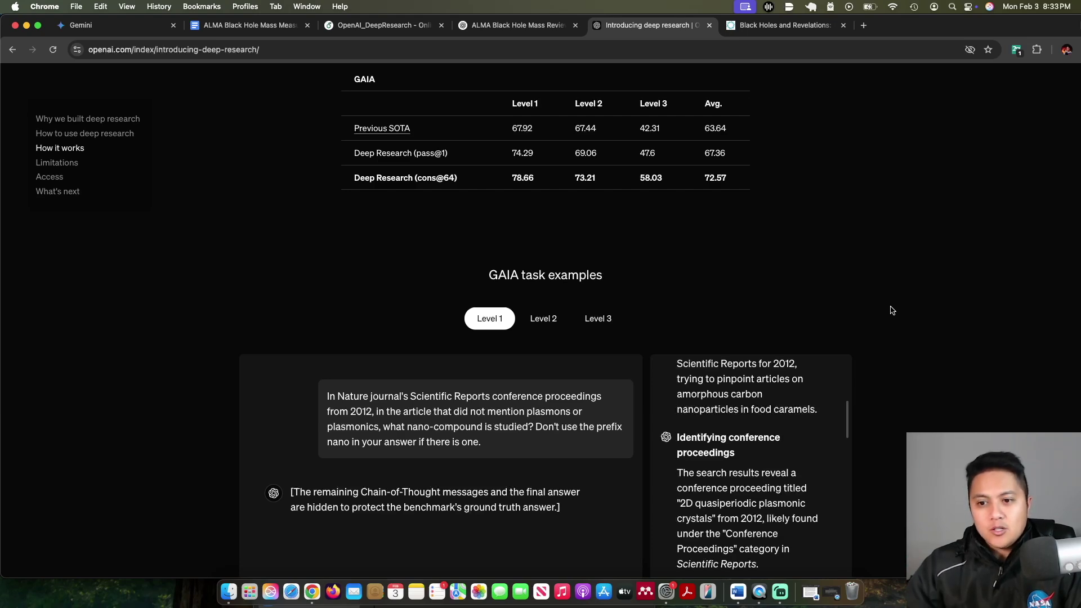
pyautogui.scroll(-15, 906, 337)
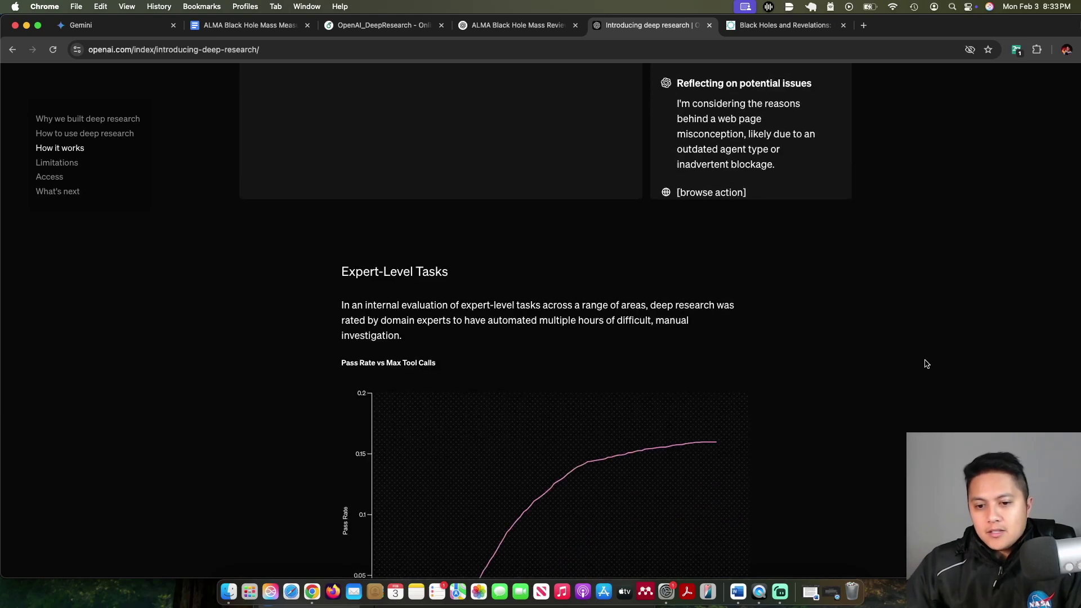
pyautogui.scroll(-5, 926, 364)
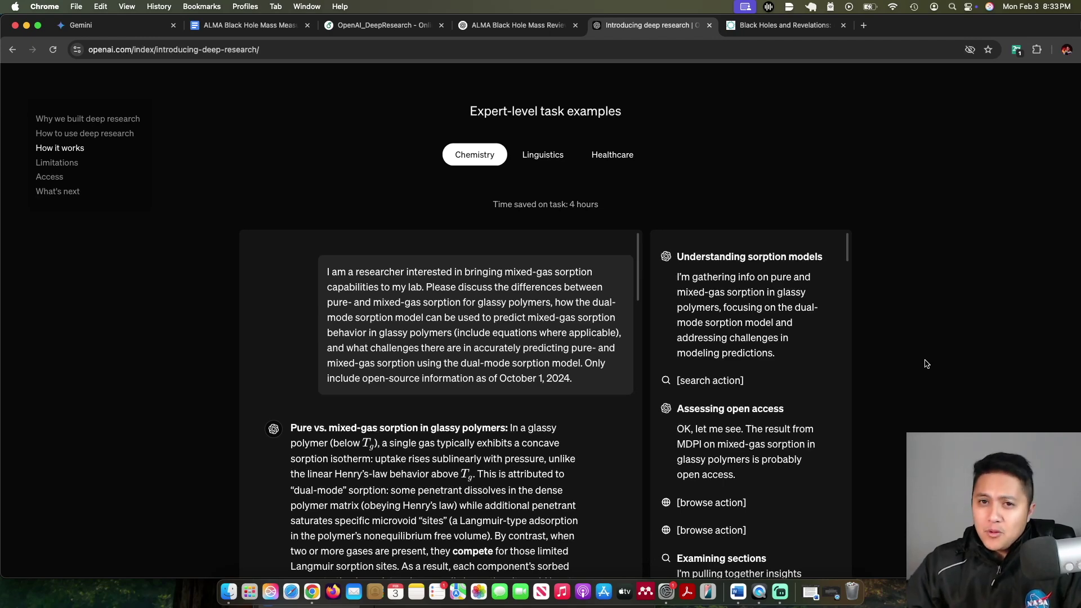
pyautogui.scroll(6, 891, 240)
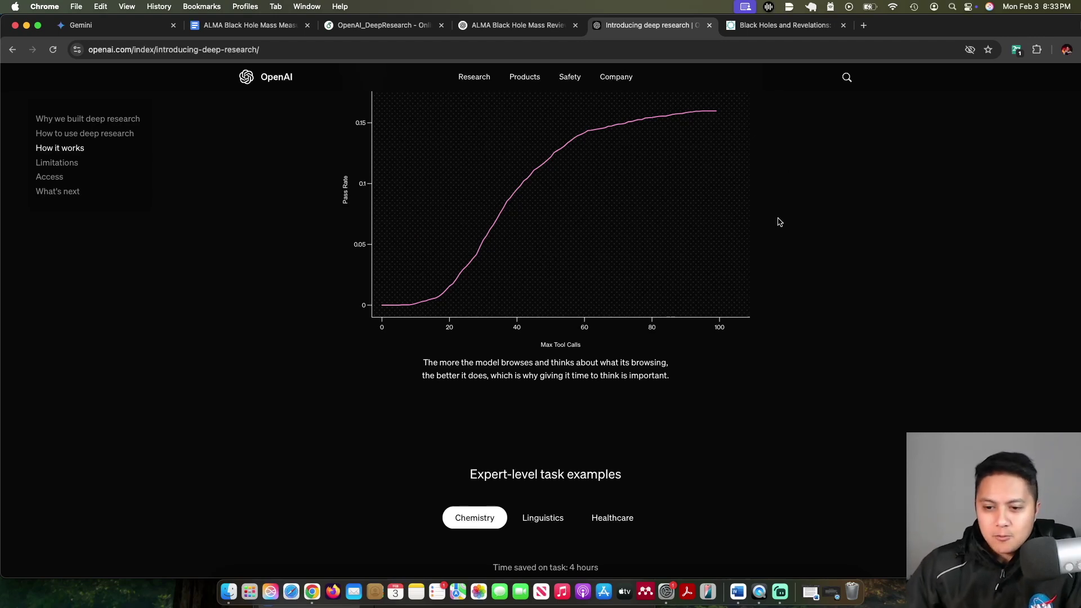
pyautogui.scroll(-2, 779, 221)
# - Jump from the dissertation's table of contents to Chapter 8, Summary, the Future, and Conclusions (page 172)
pyautogui.click(805, 31)
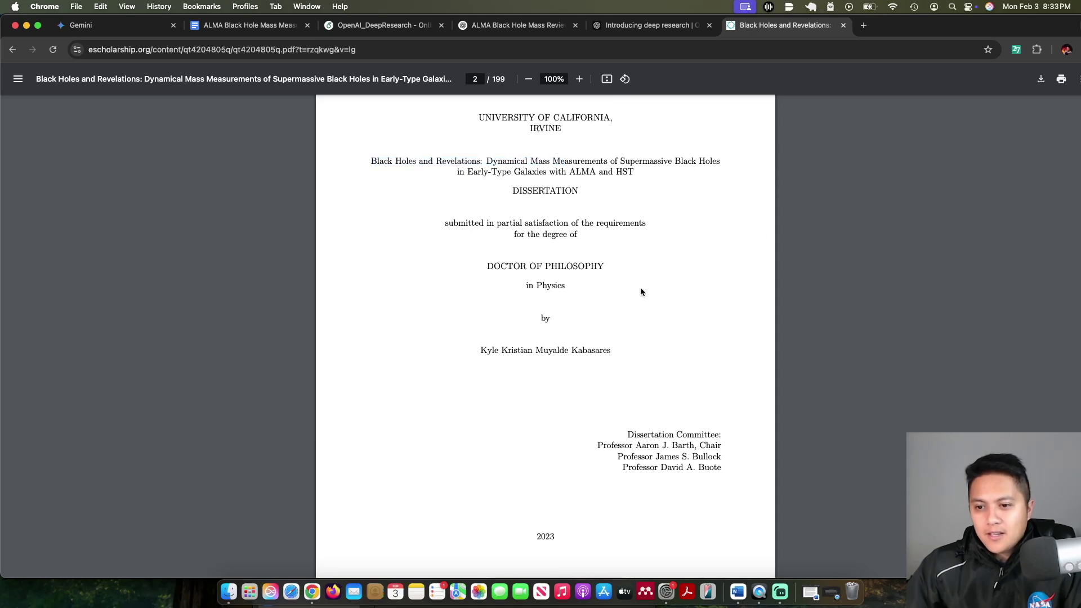
pyautogui.scroll(-20, 641, 292)
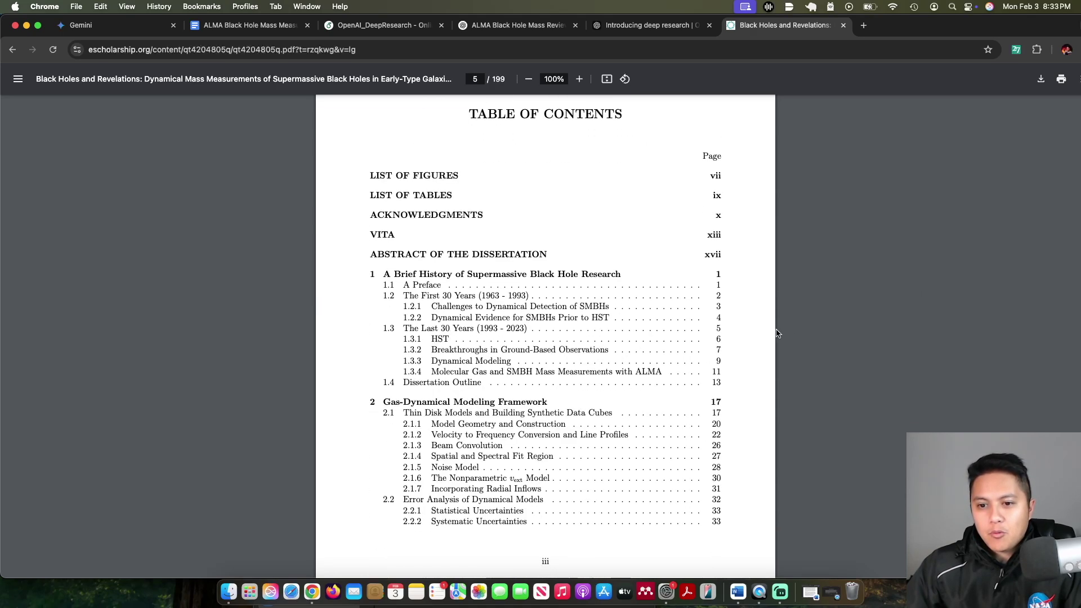
pyautogui.scroll(-10, 476, 303)
pyautogui.scroll(4, 562, 337)
pyautogui.scroll(-2, 568, 350)
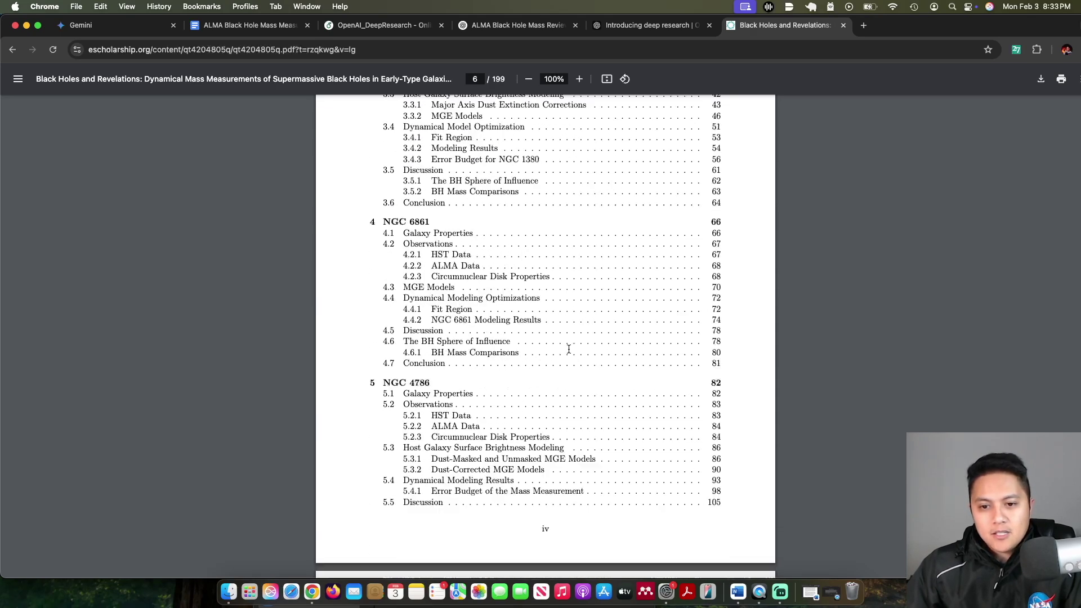
pyautogui.scroll(-15, 568, 349)
pyautogui.scroll(2, 512, 366)
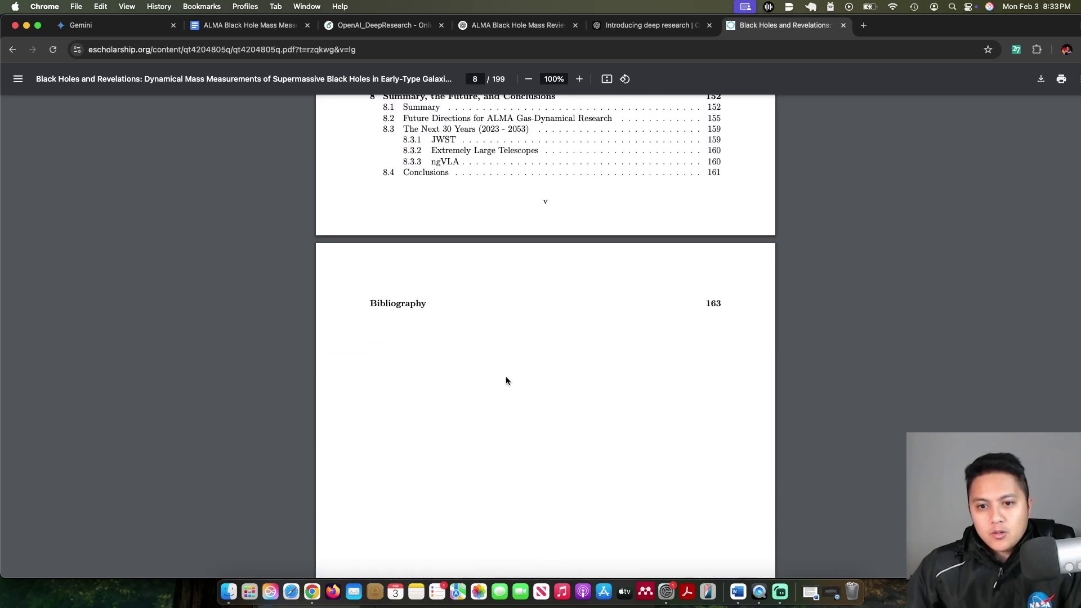
pyautogui.scroll(3, 505, 381)
pyautogui.click(434, 185)
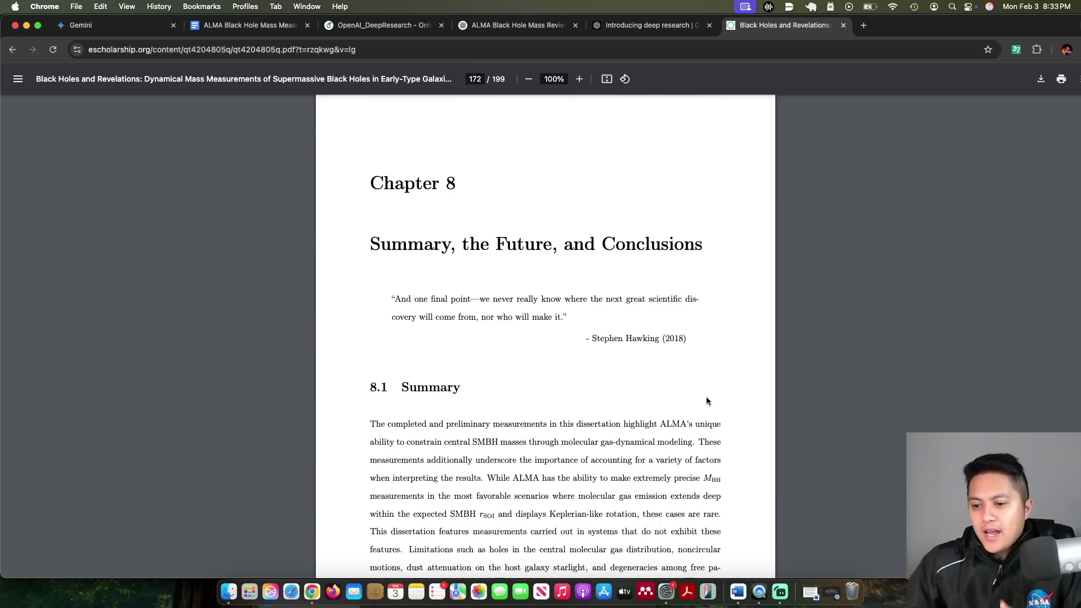
pyautogui.click(518, 25)
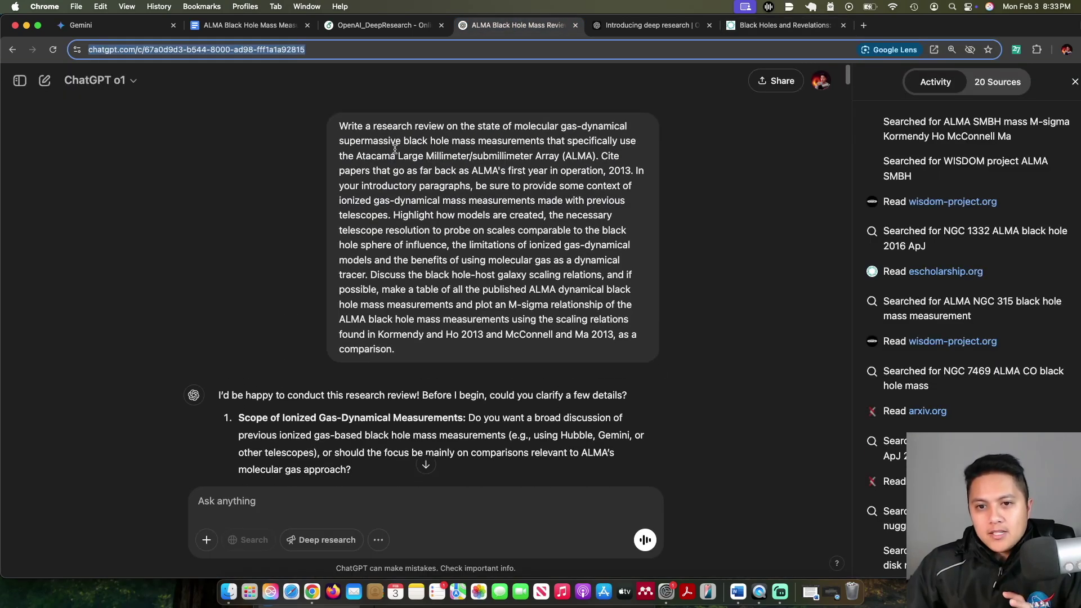
# - Highlight the research prompt's opening words and its request for ALMA-based mass measurements
pyautogui.moveTo(354, 126); pyautogui.dragTo(549, 128)
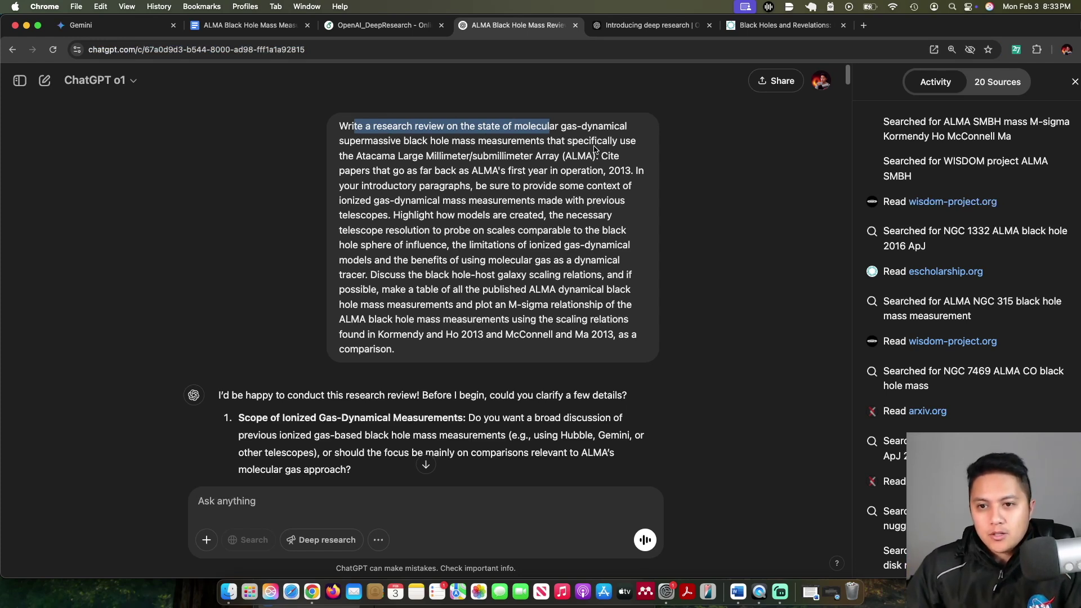
pyautogui.click(443, 129)
pyautogui.moveTo(350, 140); pyautogui.dragTo(552, 160)
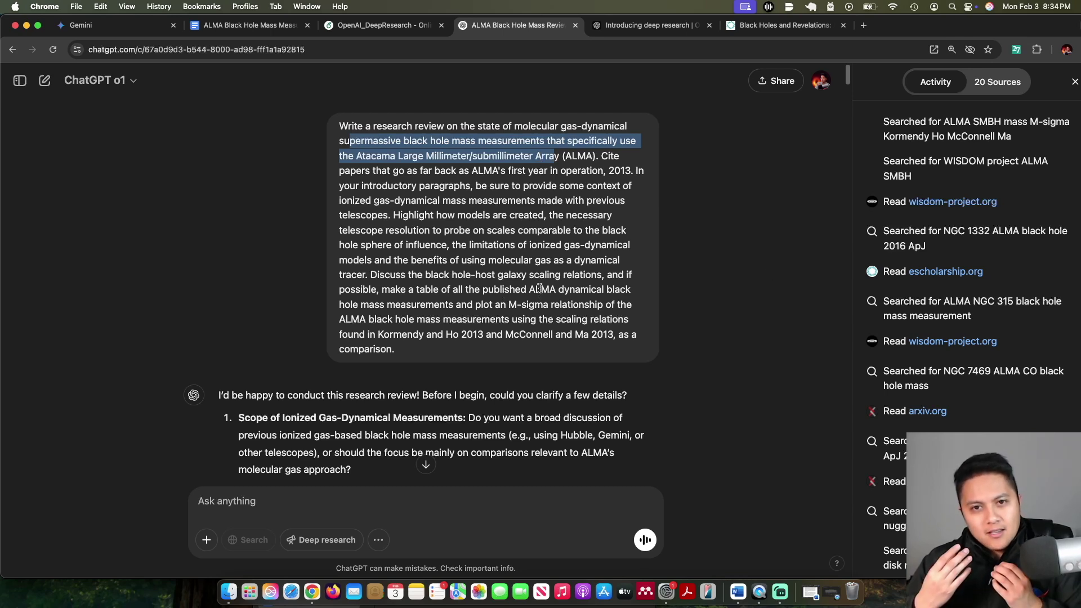
pyautogui.click(651, 385)
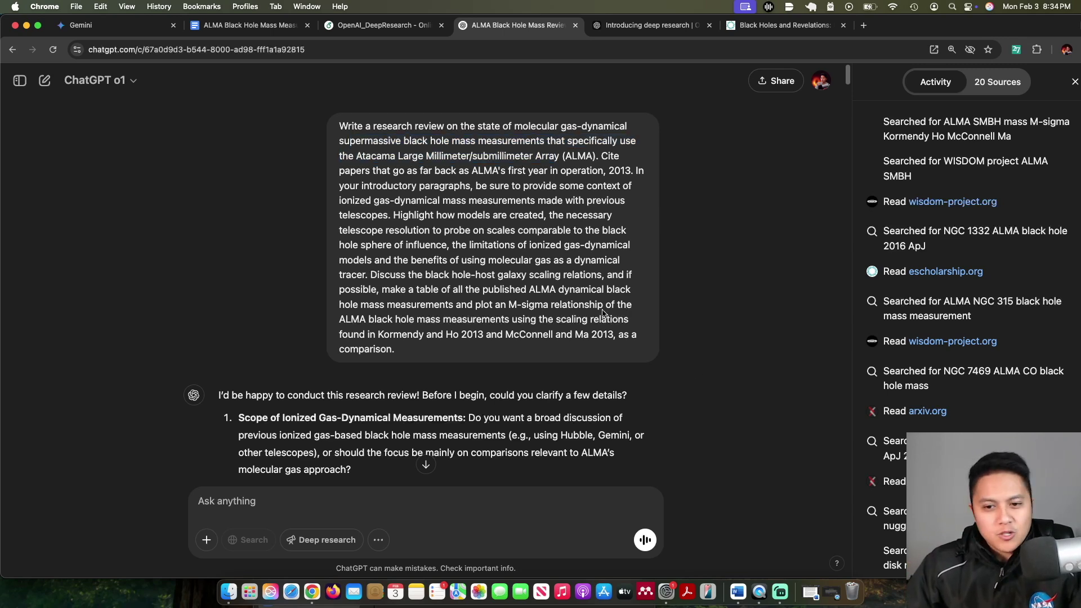
# - Highlight each clarifying question, from ionized gas to Preferred Citation Style
pyautogui.scroll(-3, 603, 312)
pyautogui.scroll(2, 443, 174)
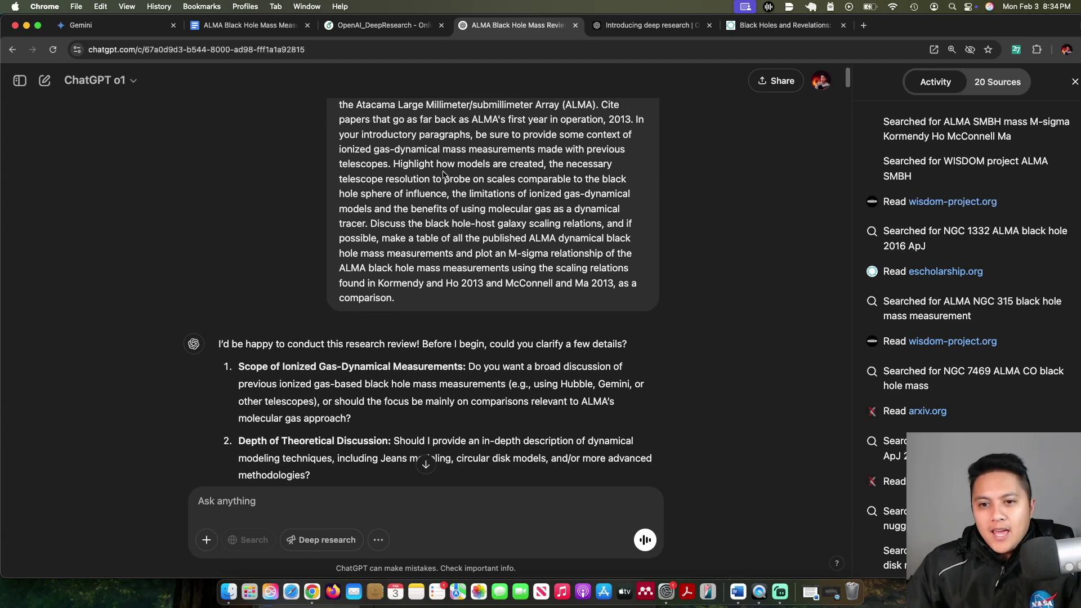
pyautogui.scroll(1, 443, 175)
pyautogui.scroll(-3, 128, 222)
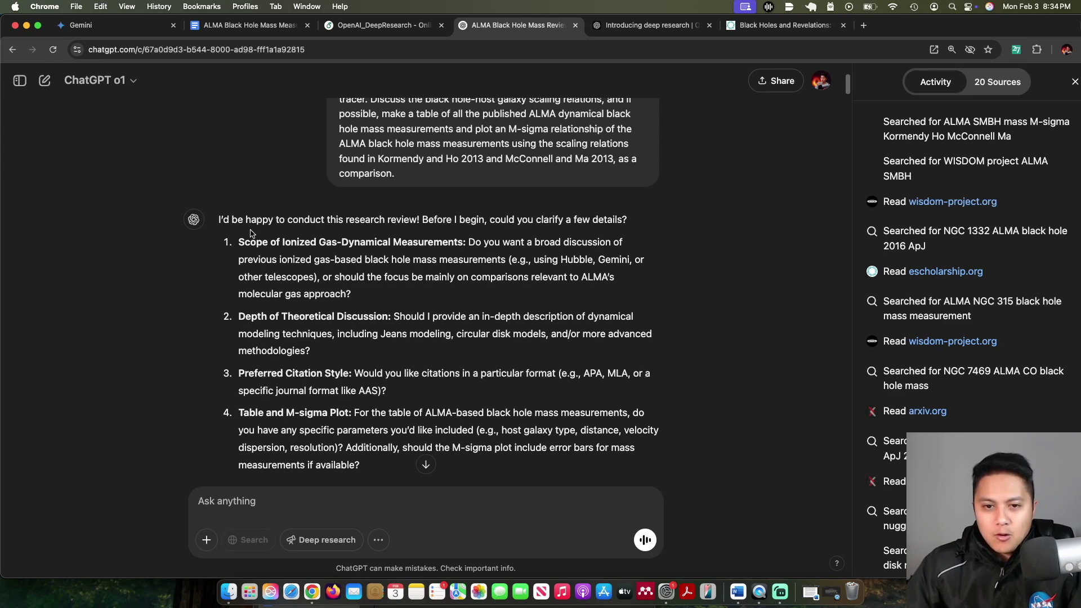
pyautogui.scroll(-1, 399, 310)
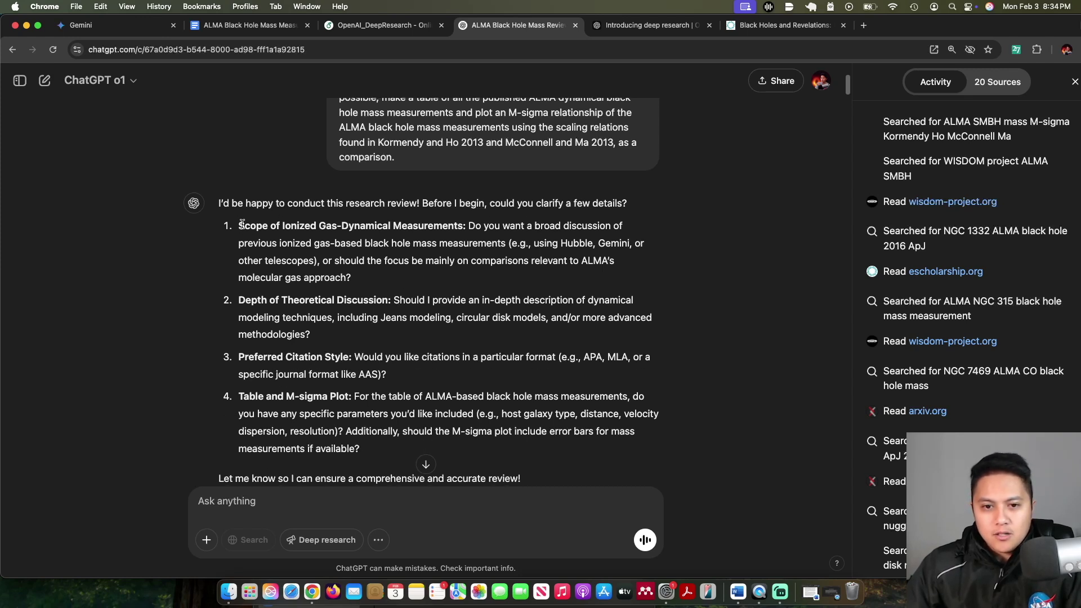
pyautogui.moveTo(251, 221); pyautogui.dragTo(380, 319)
pyautogui.scroll(-2, 380, 319)
pyautogui.moveTo(237, 243); pyautogui.dragTo(397, 276)
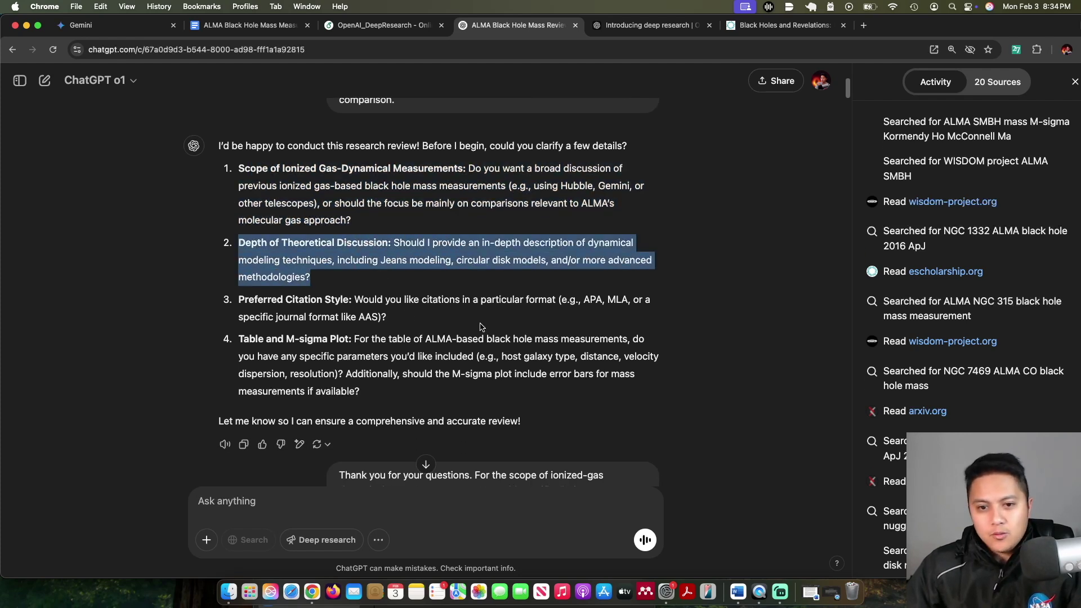
pyautogui.moveTo(481, 326); pyautogui.dragTo(245, 297)
pyautogui.scroll(-1, 509, 364)
pyautogui.moveTo(394, 372); pyautogui.dragTo(271, 292)
pyautogui.click(388, 359)
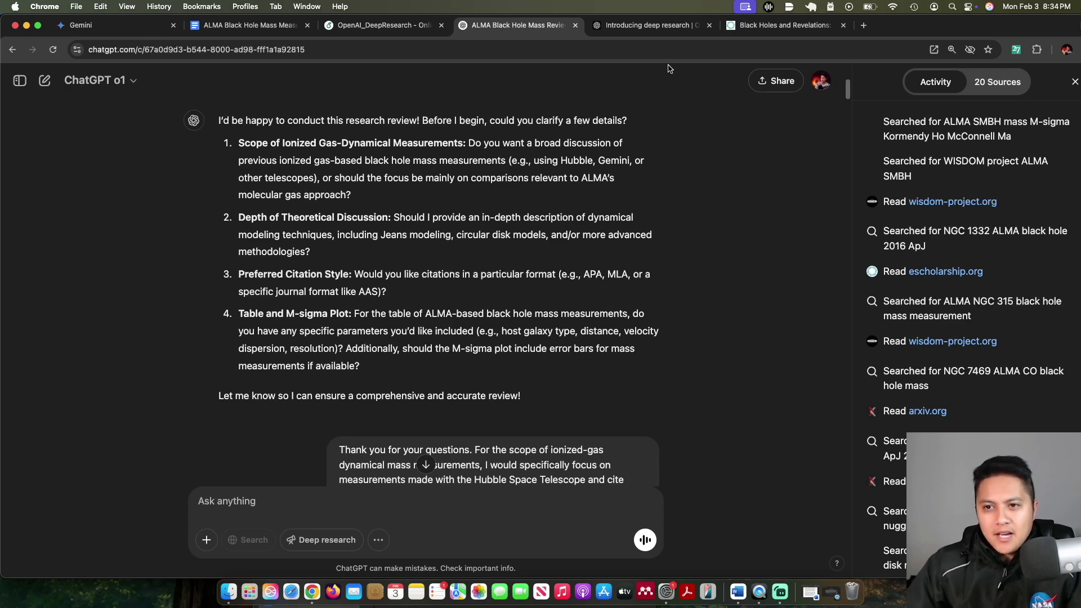
pyautogui.click(657, 29)
# - Scroll past the charts to Limitations and Access, where Pro users get up to 100 queries monthly
pyautogui.scroll(-5, 613, 329)
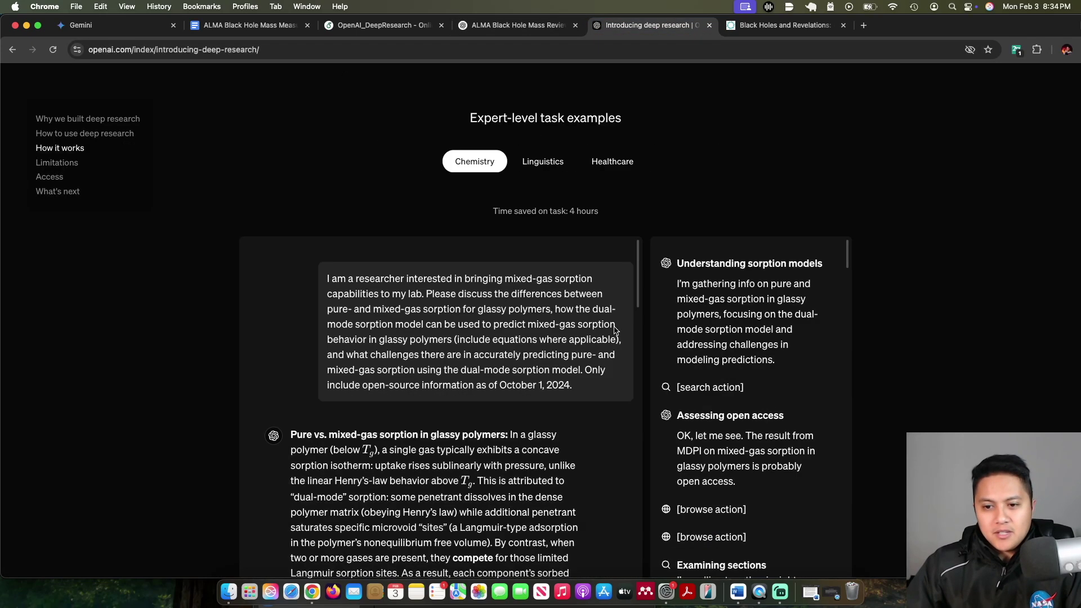
pyautogui.scroll(-6, 619, 326)
pyautogui.scroll(-3, 1007, 311)
pyautogui.scroll(-15, 1007, 311)
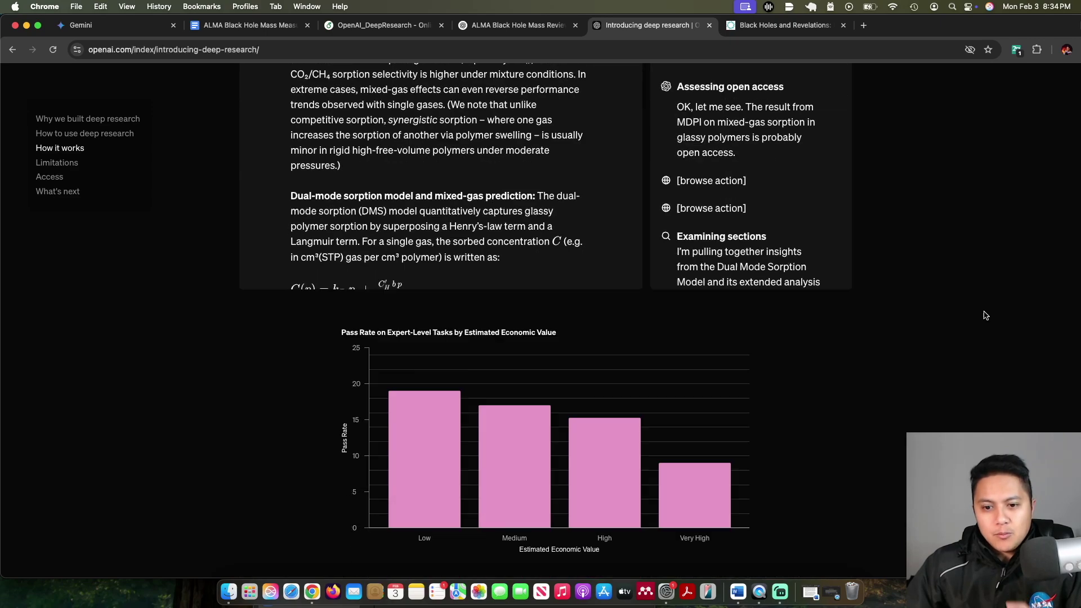
pyautogui.scroll(-5, 946, 321)
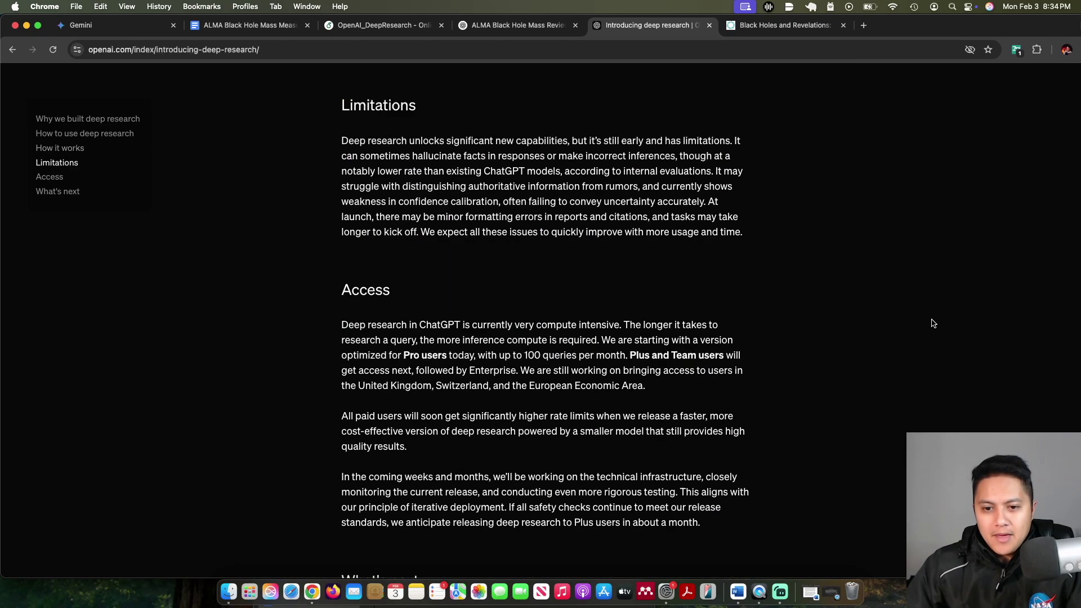
pyautogui.scroll(-3, 909, 298)
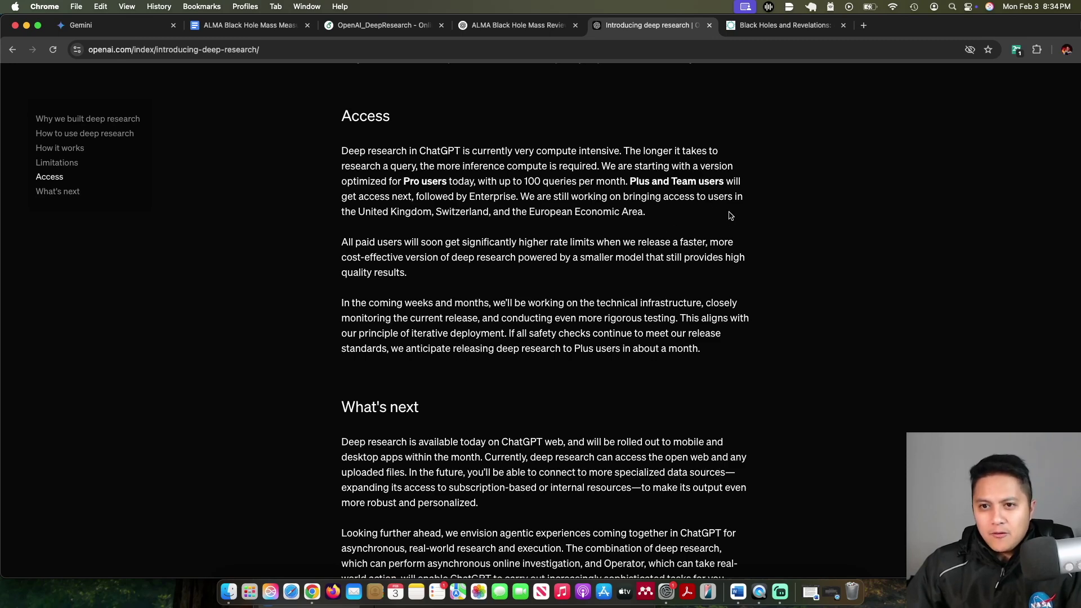
# - Scroll the ALMA Black Hole Mass Review chat from prompt and questions to the completed 20-source report
pyautogui.click(517, 25)
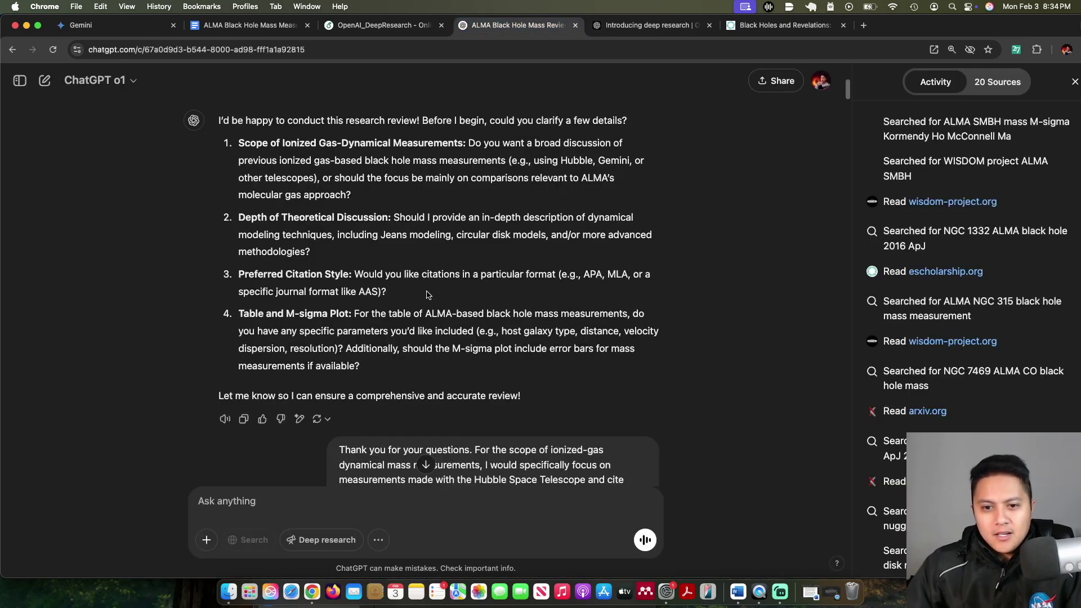
pyautogui.scroll(3, 335, 251)
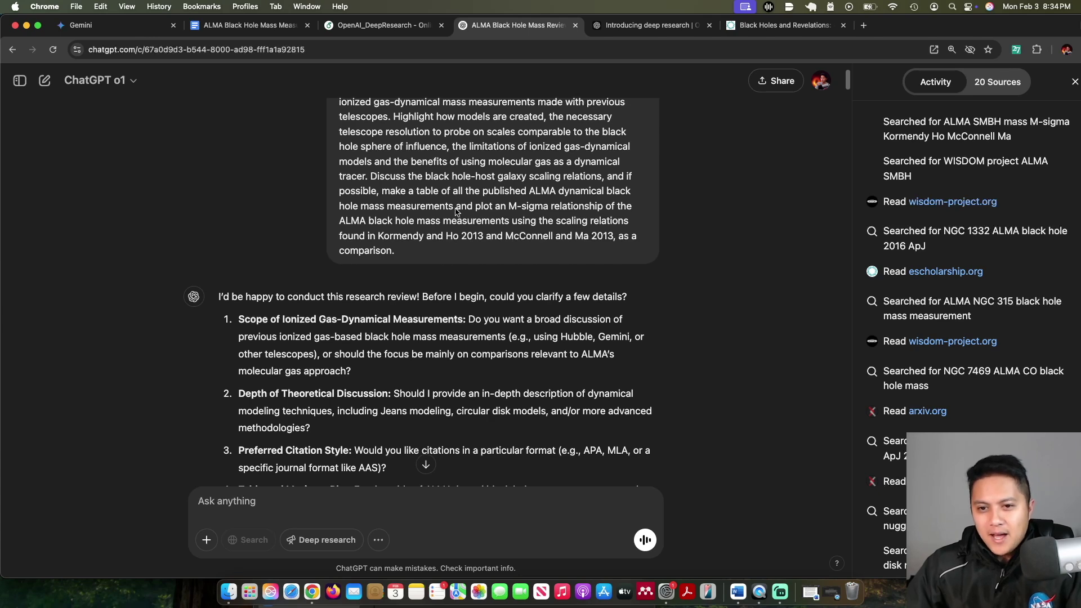
pyautogui.moveTo(448, 216); pyautogui.dragTo(557, 211)
pyautogui.scroll(-3, 549, 180)
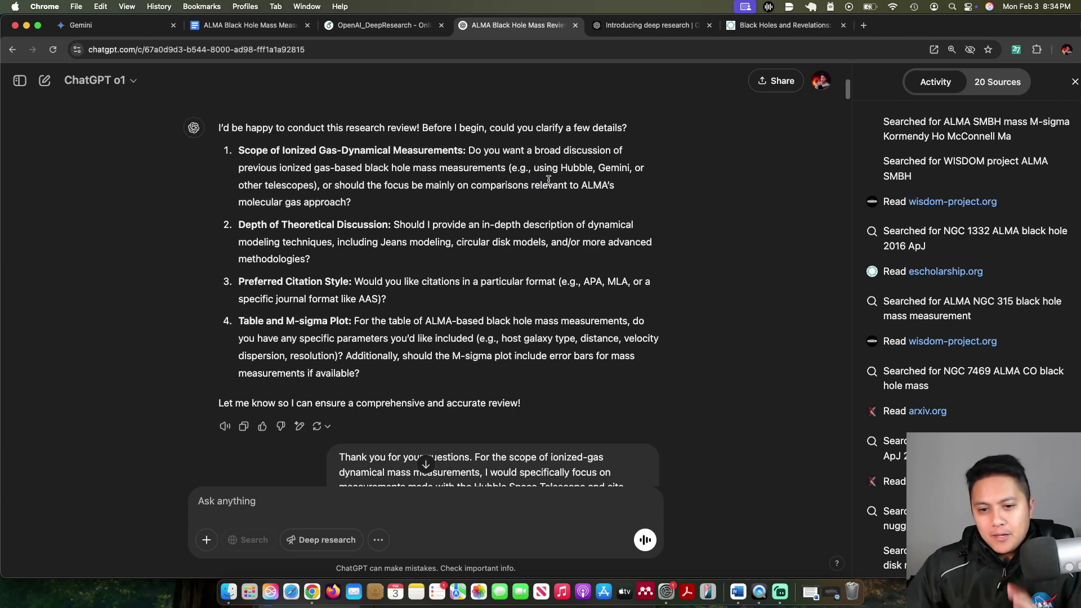
pyautogui.scroll(-2, 545, 276)
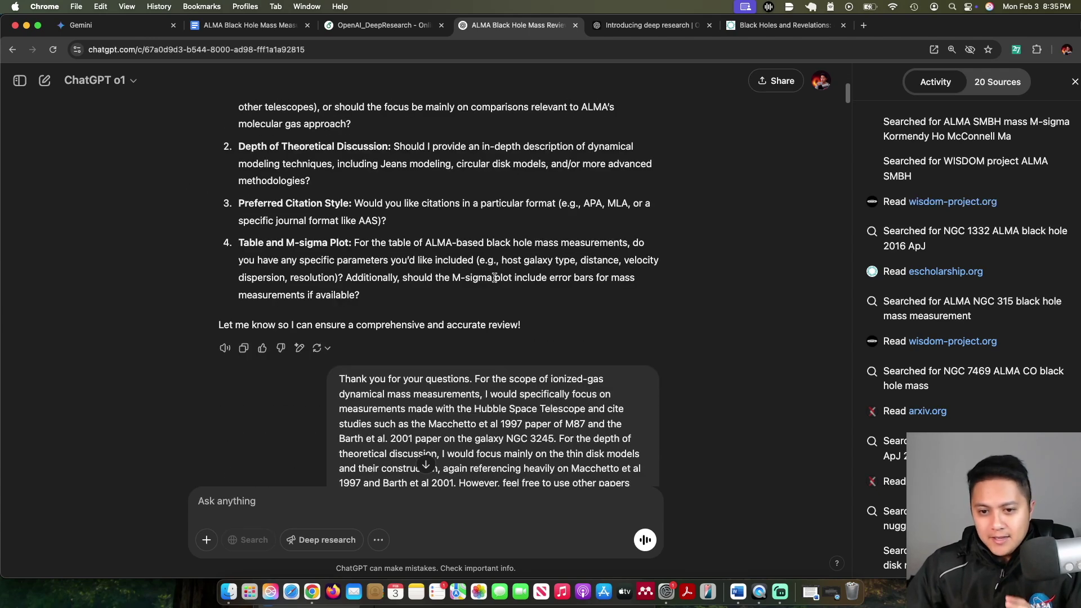
pyautogui.scroll(-2, 492, 270)
pyautogui.scroll(-3, 467, 273)
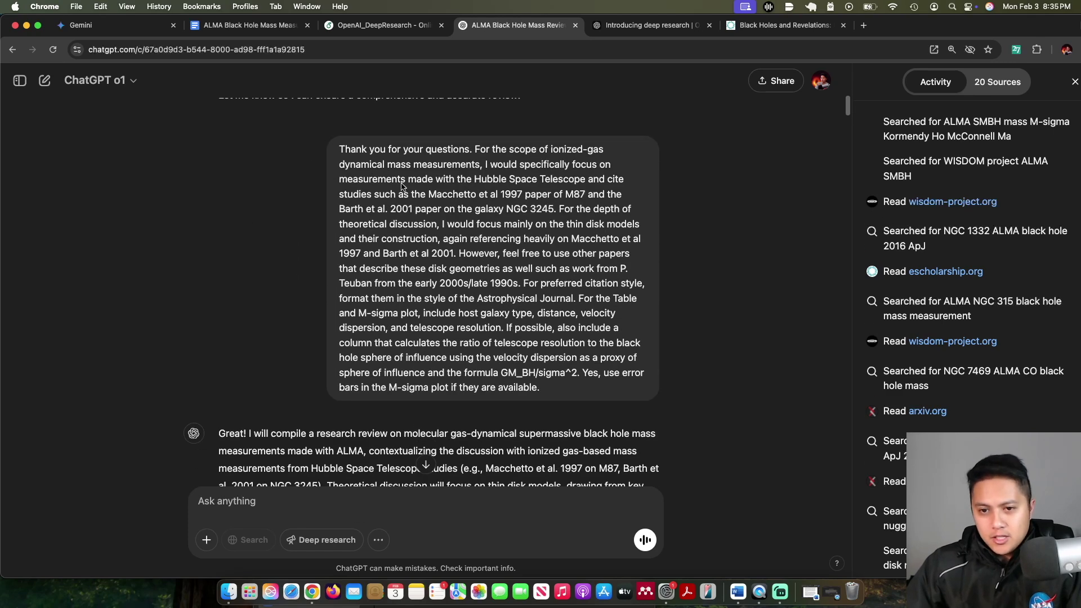
pyautogui.scroll(-4, 261, 313)
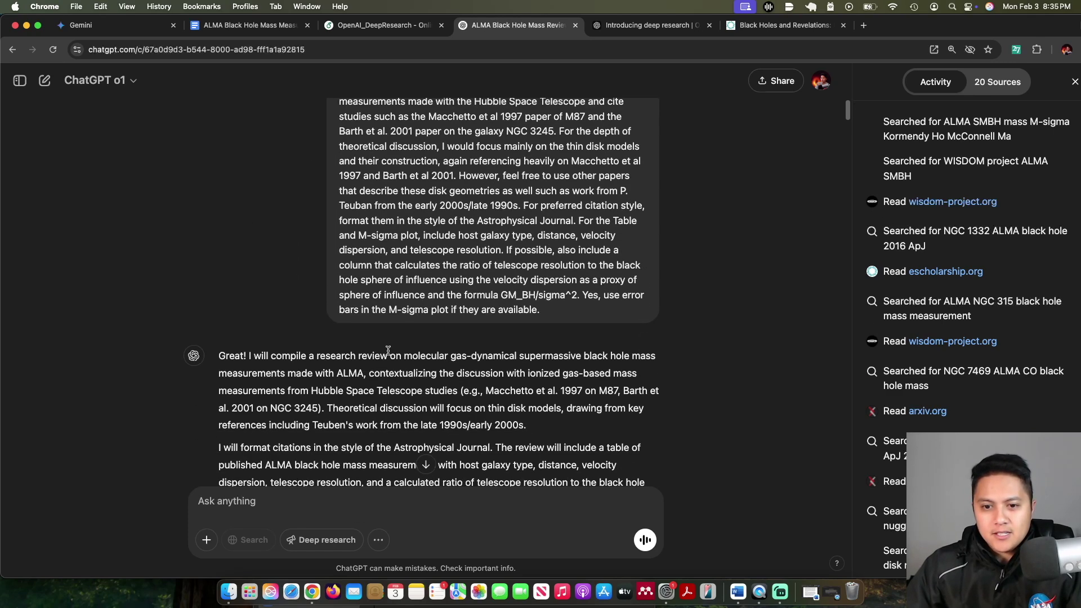
pyautogui.scroll(-2, 275, 251)
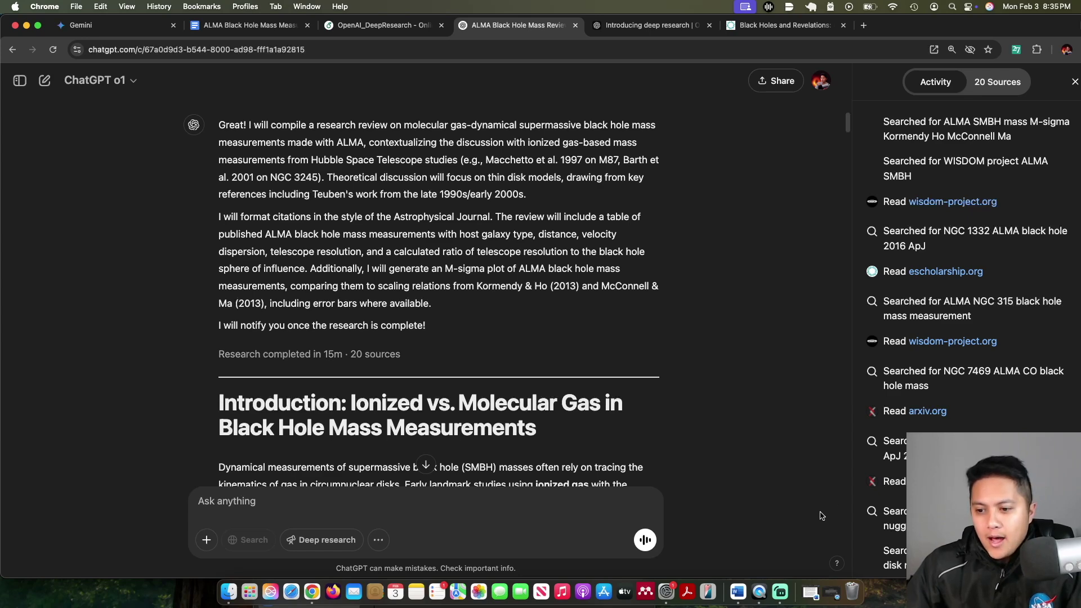
pyautogui.click(759, 593)
# - Move the QuickTime window up, play the recording from 02:32, then skip to about 13:10
pyautogui.moveTo(472, 293); pyautogui.dragTo(402, 53)
pyautogui.click(429, 487)
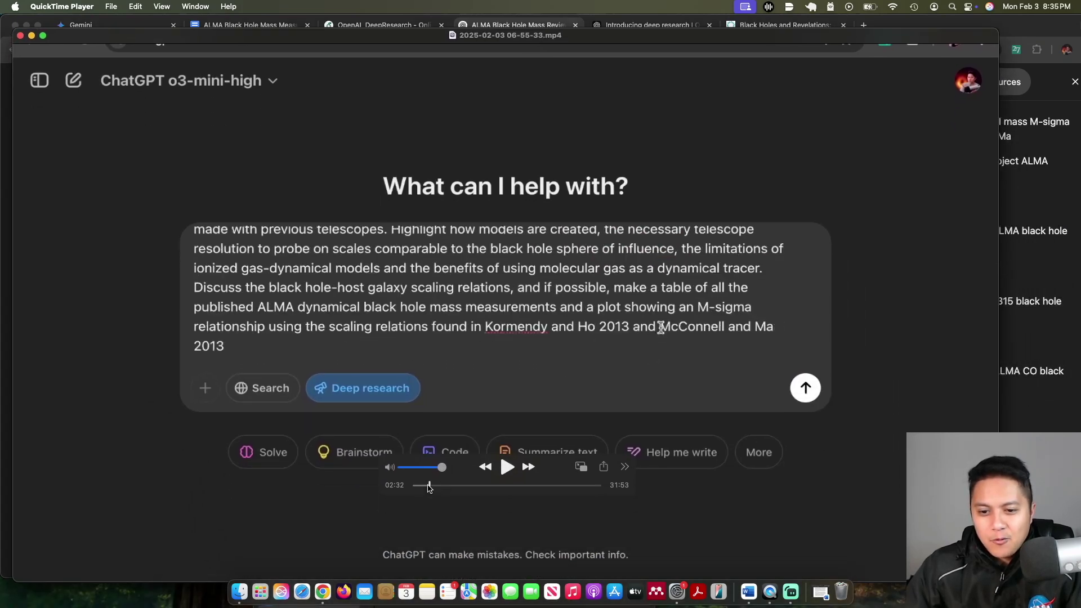
pyautogui.moveTo(429, 487); pyautogui.dragTo(482, 488)
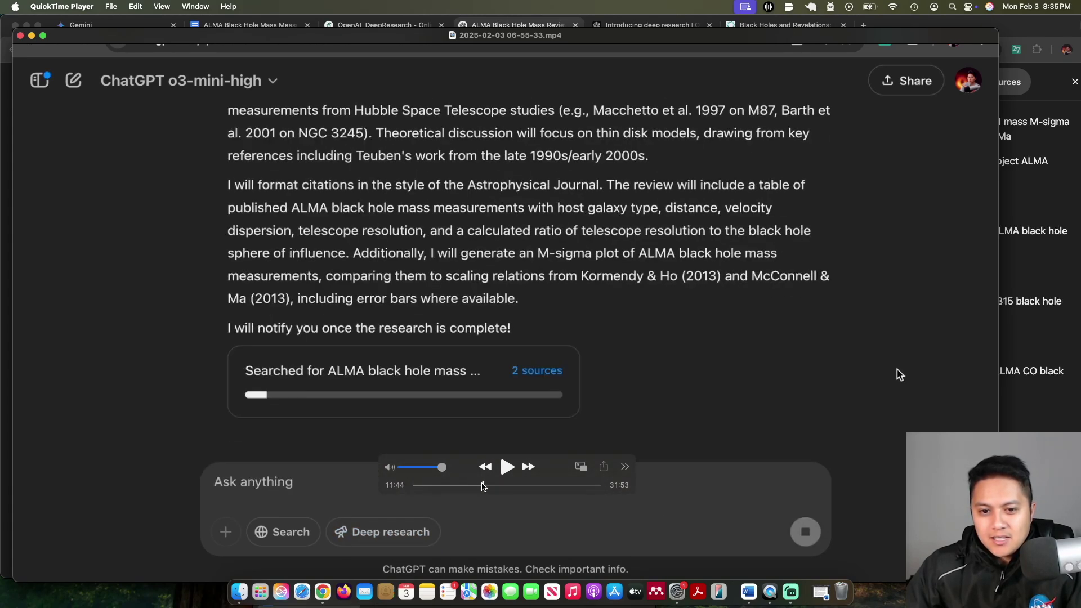
pyautogui.click(508, 467)
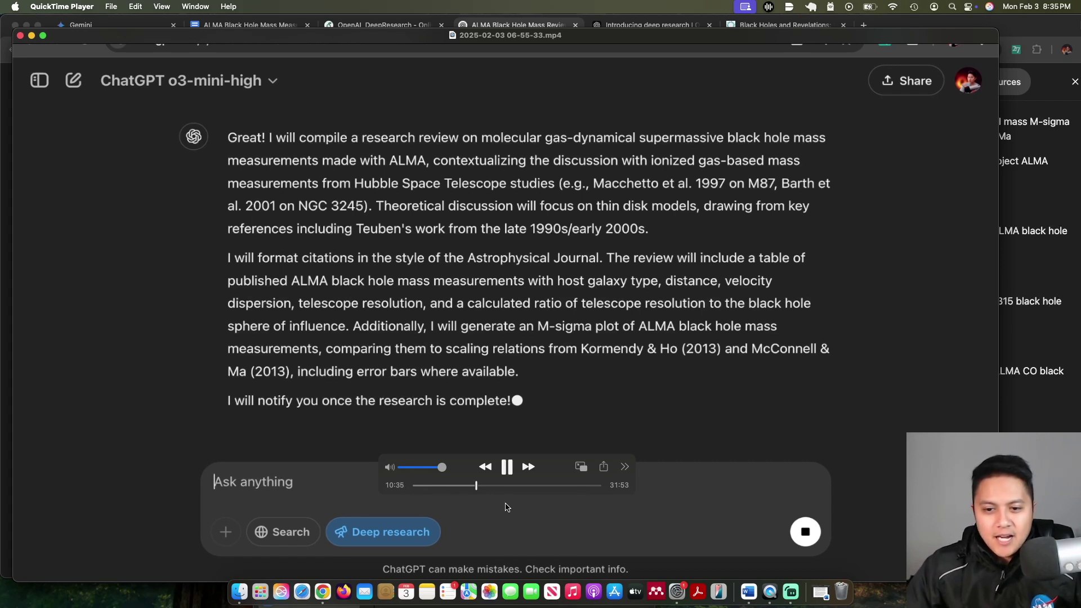
pyautogui.moveTo(518, 501)
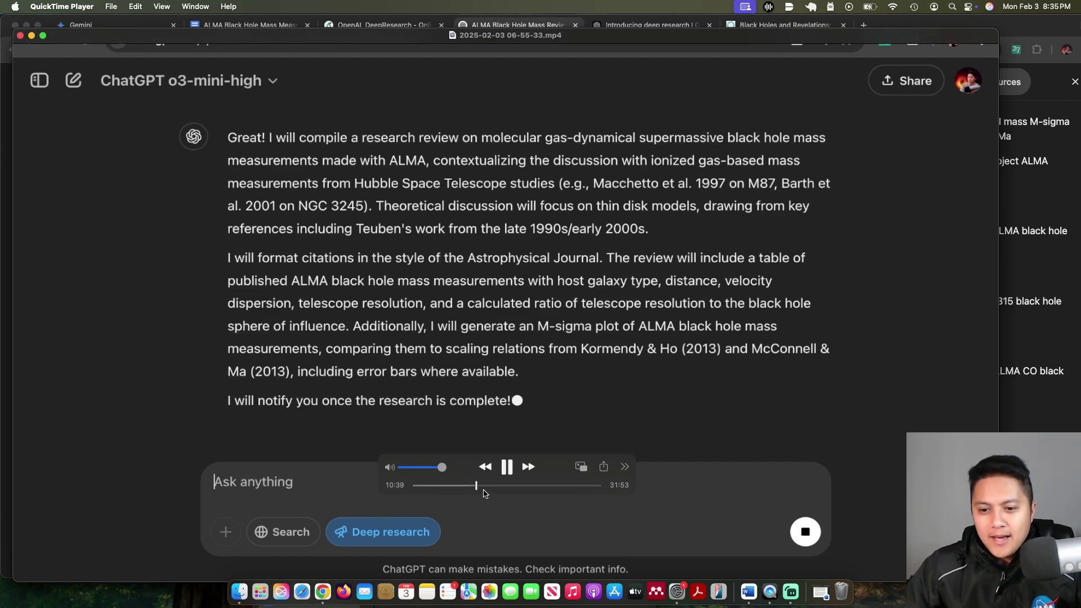
pyautogui.moveTo(487, 489); pyautogui.dragTo(487, 490)
pyautogui.press('space')
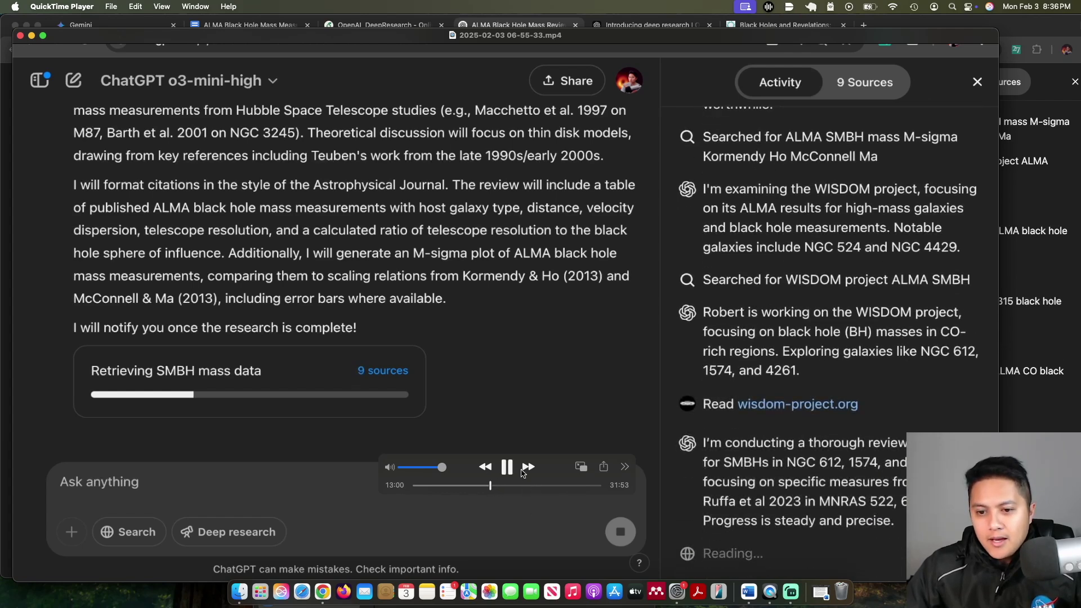
# - Pause the recording at 13:01 and scroll the report through Table 1 and M–σ to References
pyautogui.click(507, 467)
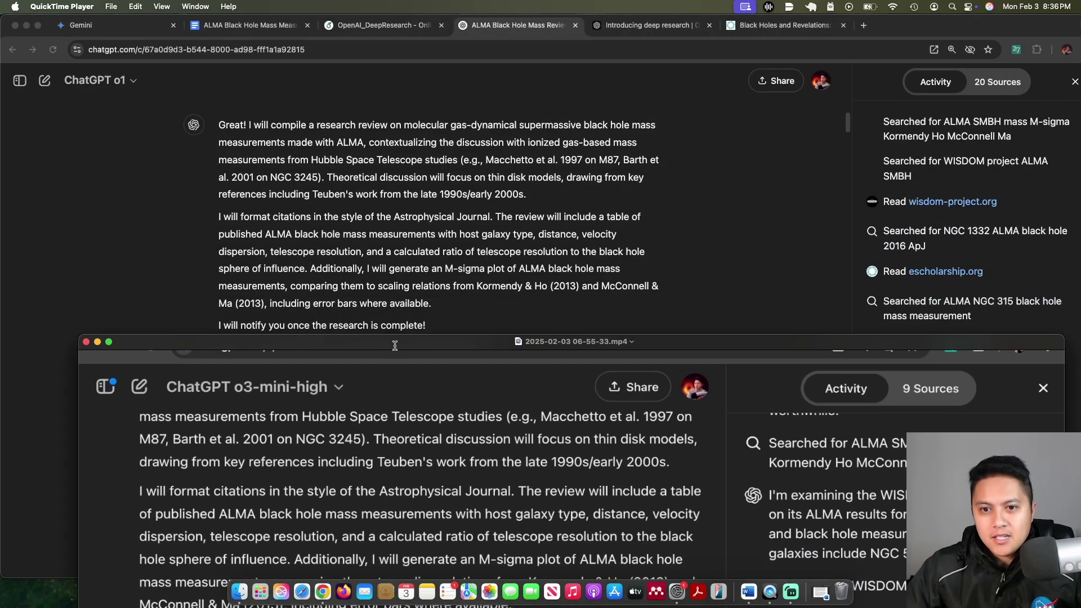
pyautogui.scroll(-15, 561, 349)
pyautogui.scroll(-20, 561, 349)
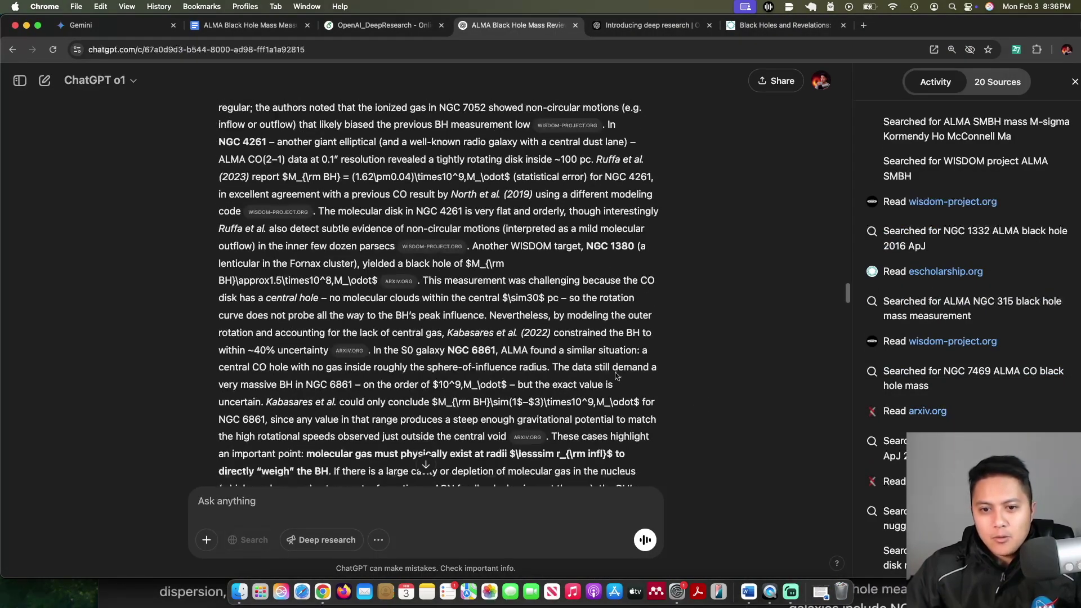
pyautogui.scroll(5, 303, 289)
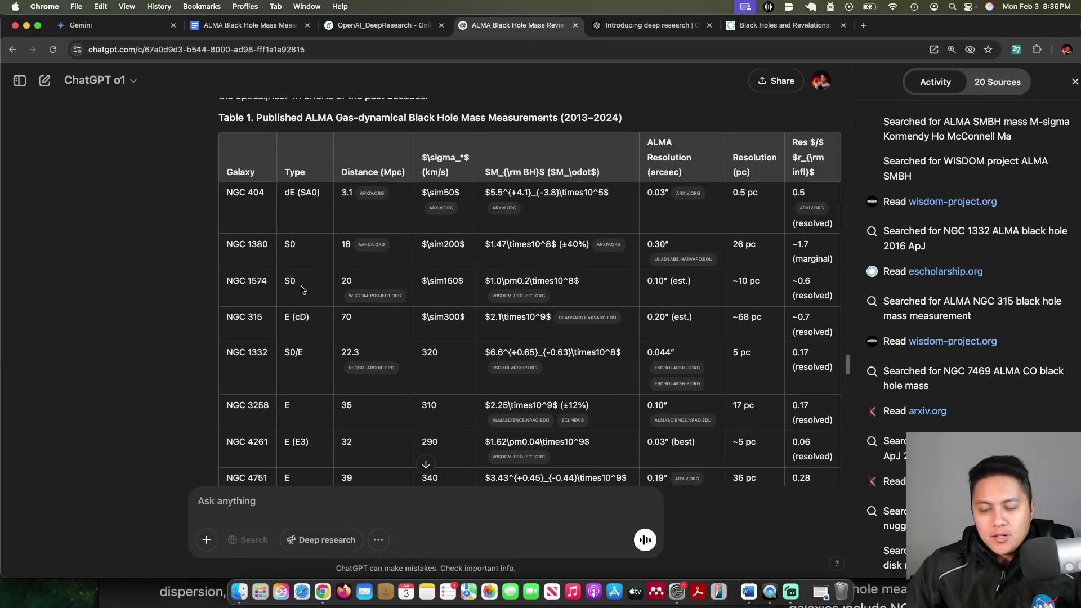
pyautogui.scroll(-5, 663, 303)
pyautogui.scroll(-7, 437, 265)
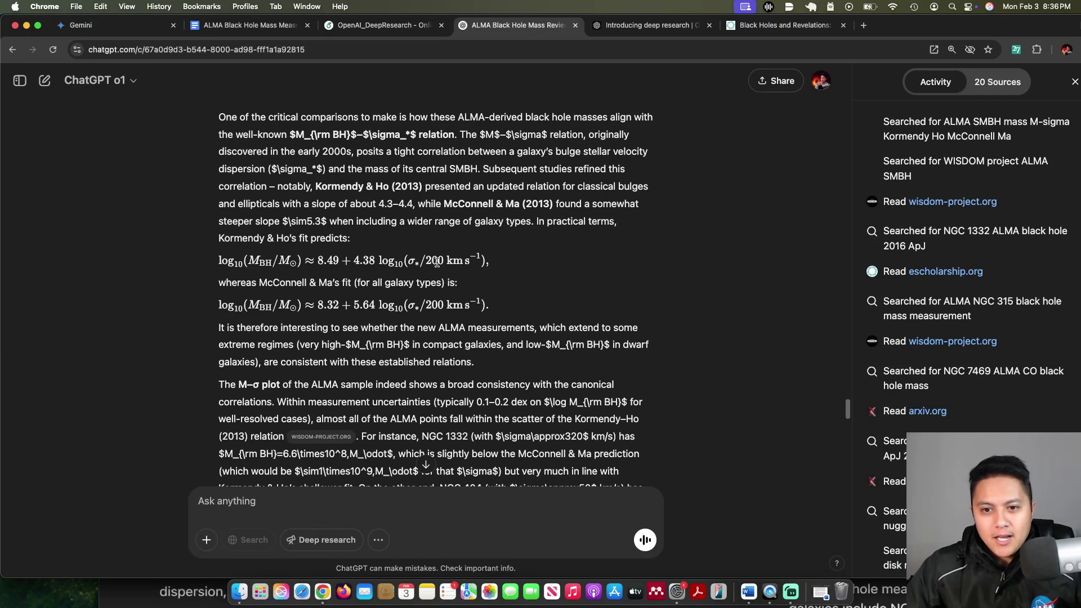
pyautogui.scroll(-15, 465, 297)
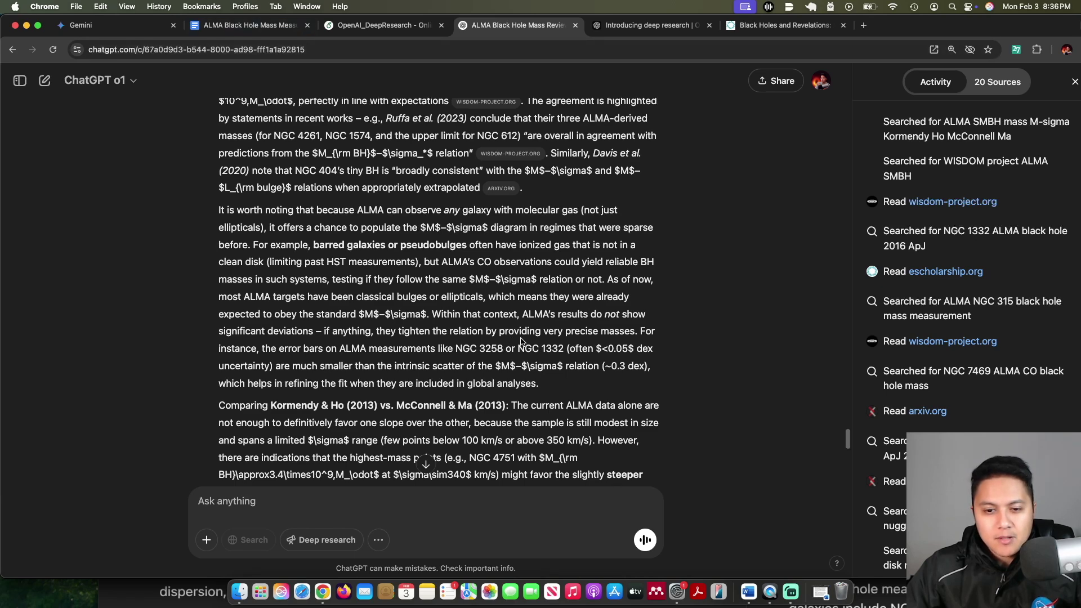
pyautogui.scroll(-10, 489, 193)
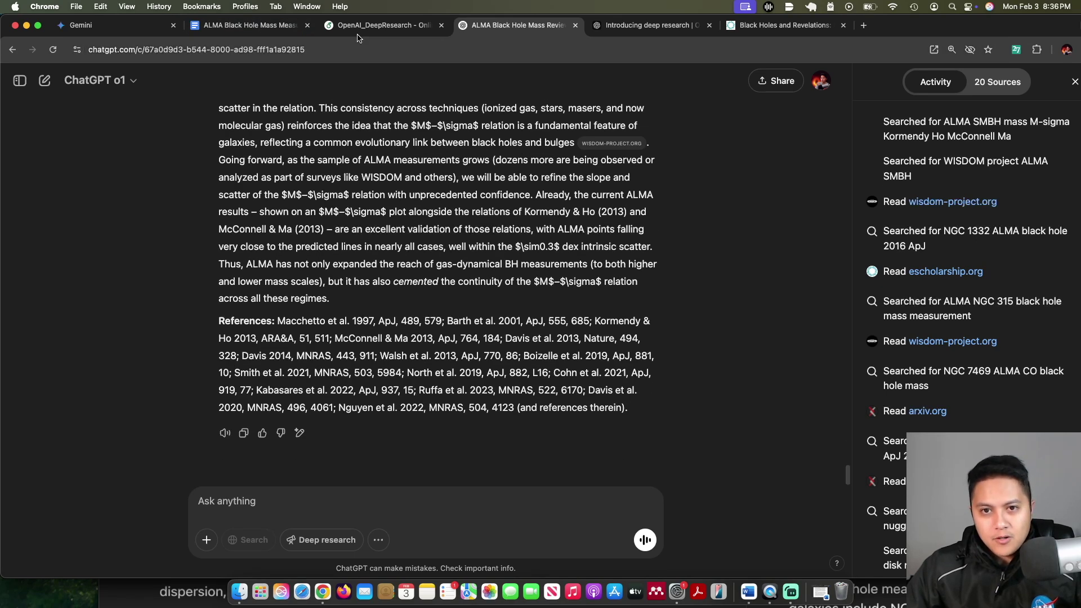
# - Scroll the compiled OpenAI_DeepResearch PDF through pages 1–3 down to Table 1
pyautogui.click(390, 28)
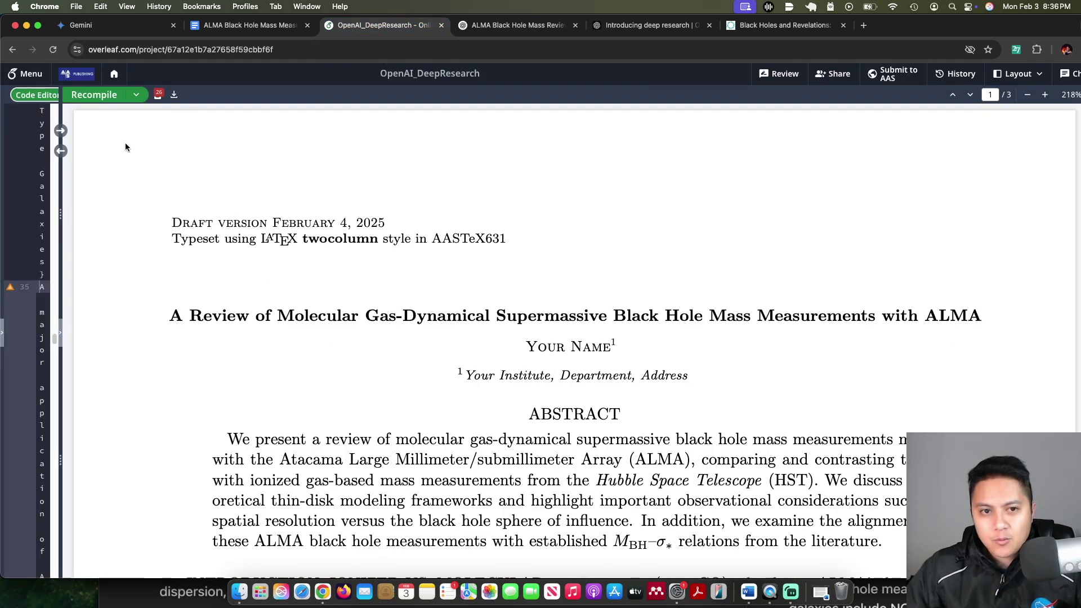
pyautogui.scroll(-1, 451, 271)
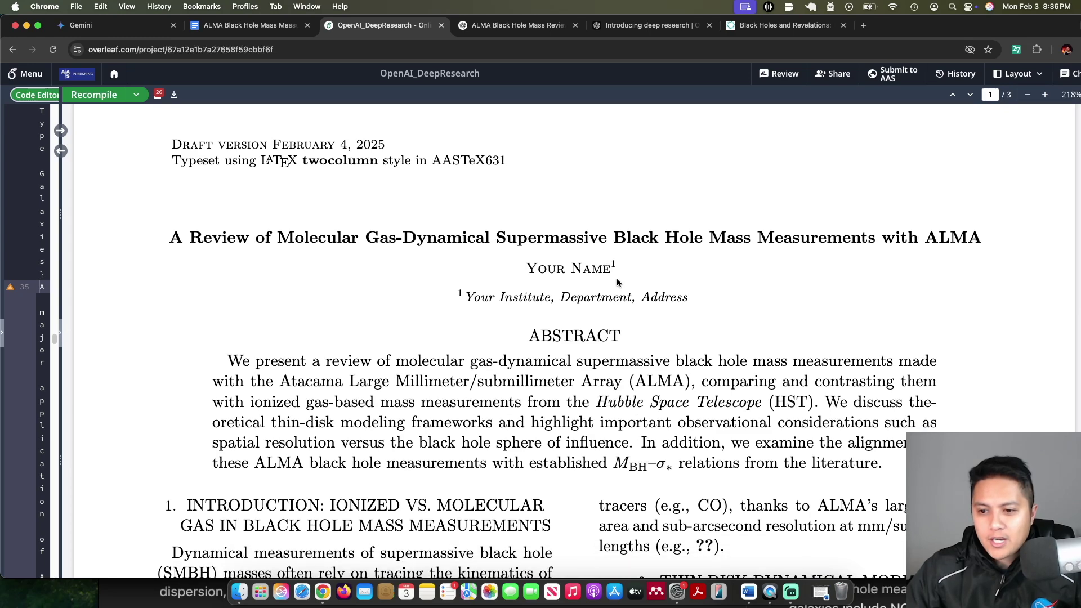
pyautogui.scroll(-2, 618, 279)
pyautogui.scroll(-4, 717, 467)
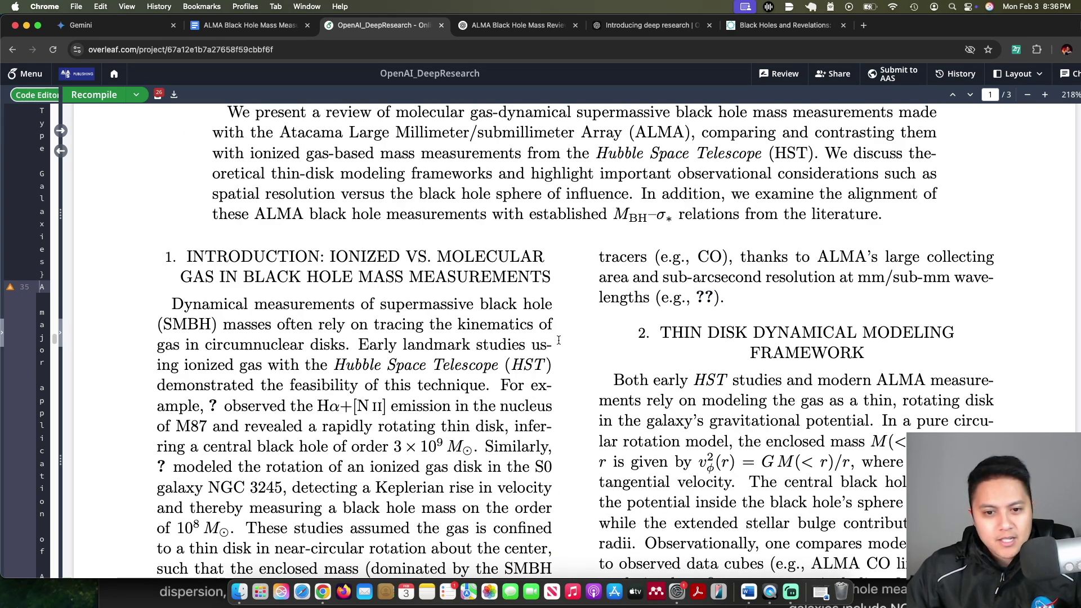
pyautogui.scroll(3, 558, 340)
pyautogui.scroll(5, 747, 340)
pyautogui.scroll(-10, 748, 340)
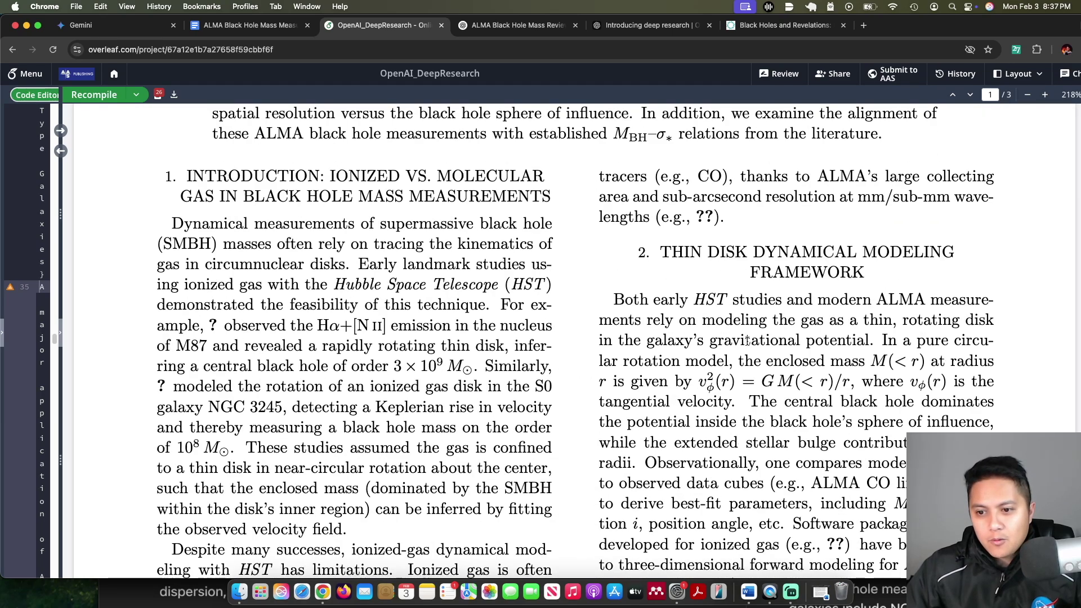
pyautogui.scroll(-4, 671, 308)
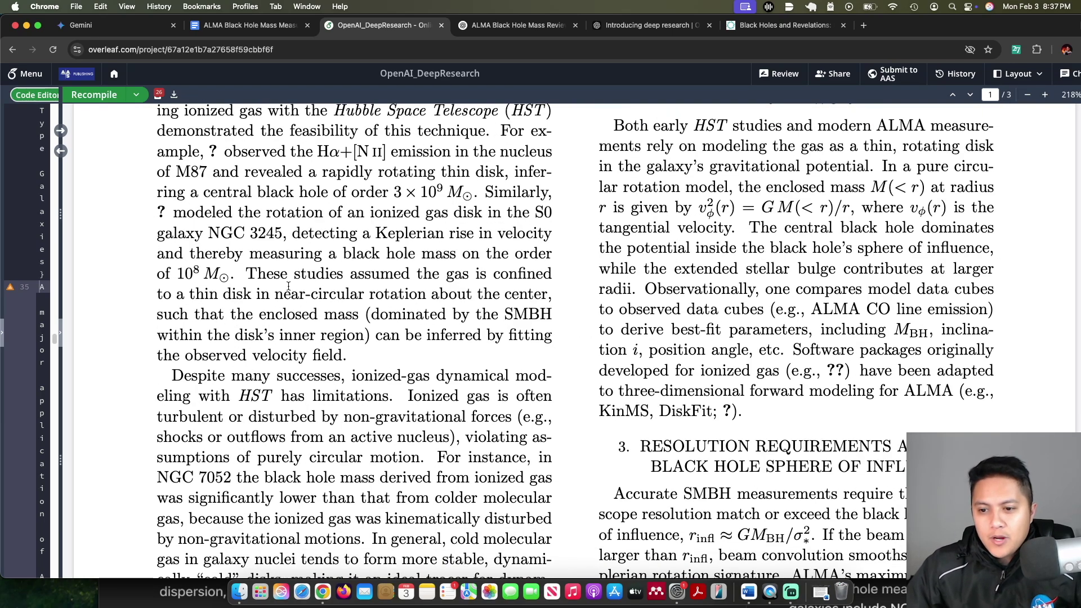
pyautogui.scroll(-20, 751, 302)
pyautogui.scroll(-12, 586, 302)
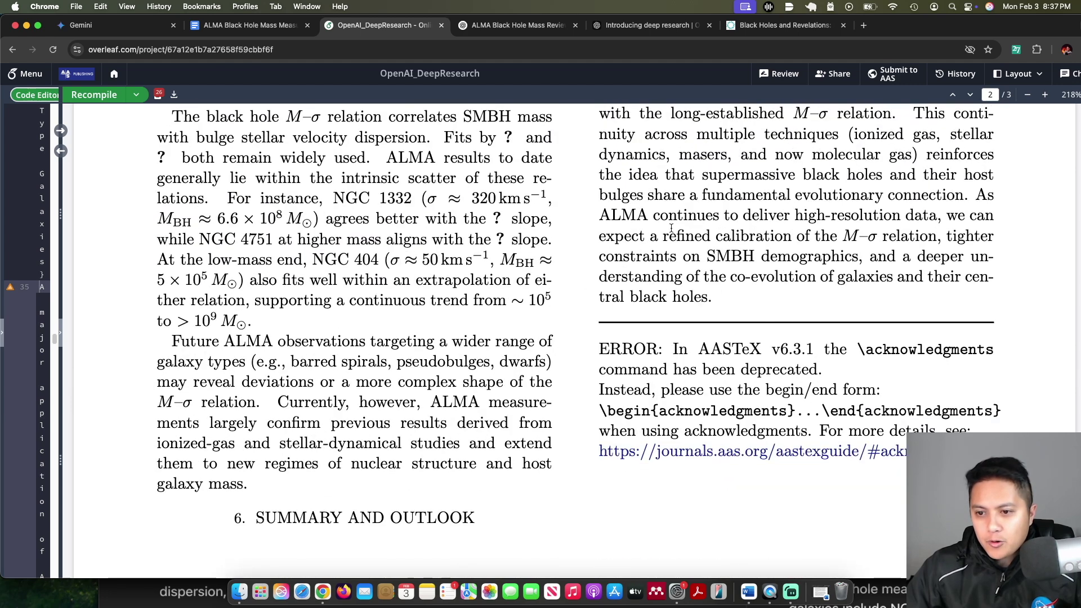
pyautogui.scroll(-15, 523, 282)
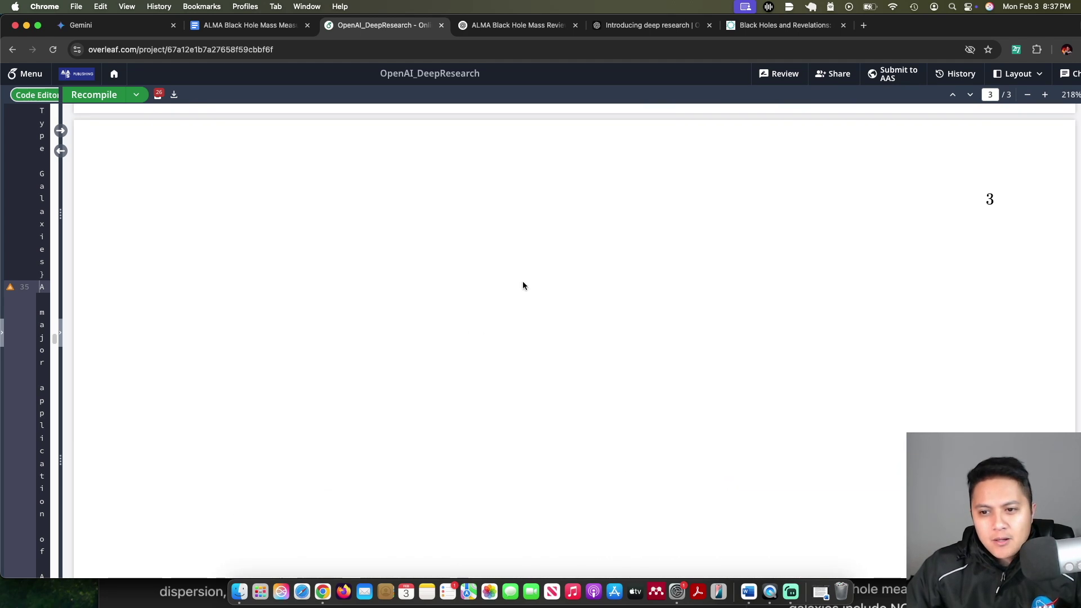
pyautogui.scroll(-6, 524, 278)
# - Scroll back up from Table 1 to section 5 of the compiled paper
pyautogui.scroll(8, 525, 272)
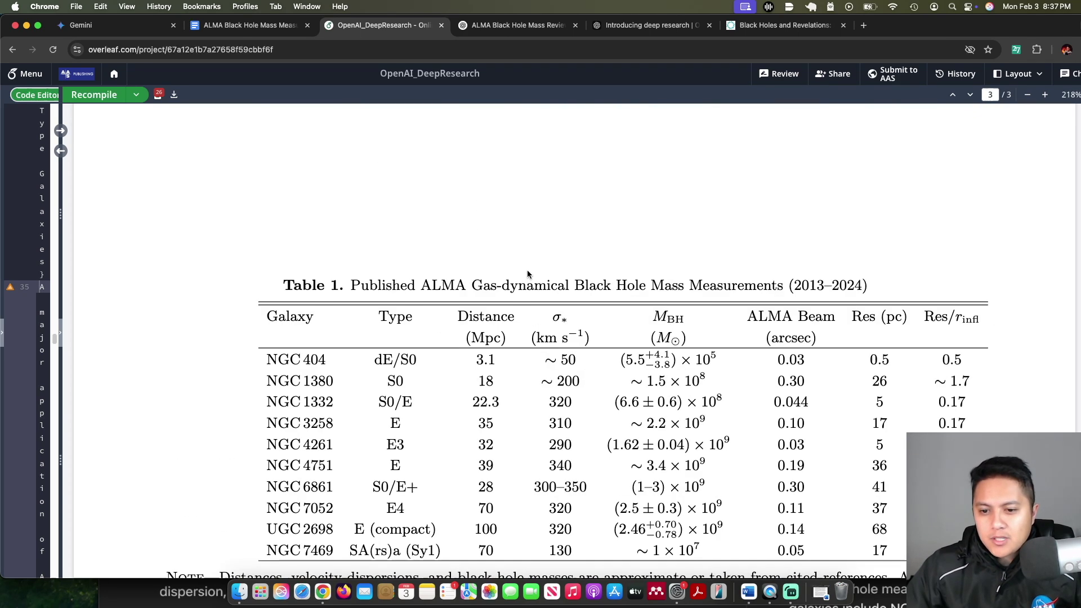
pyautogui.scroll(-7, 528, 271)
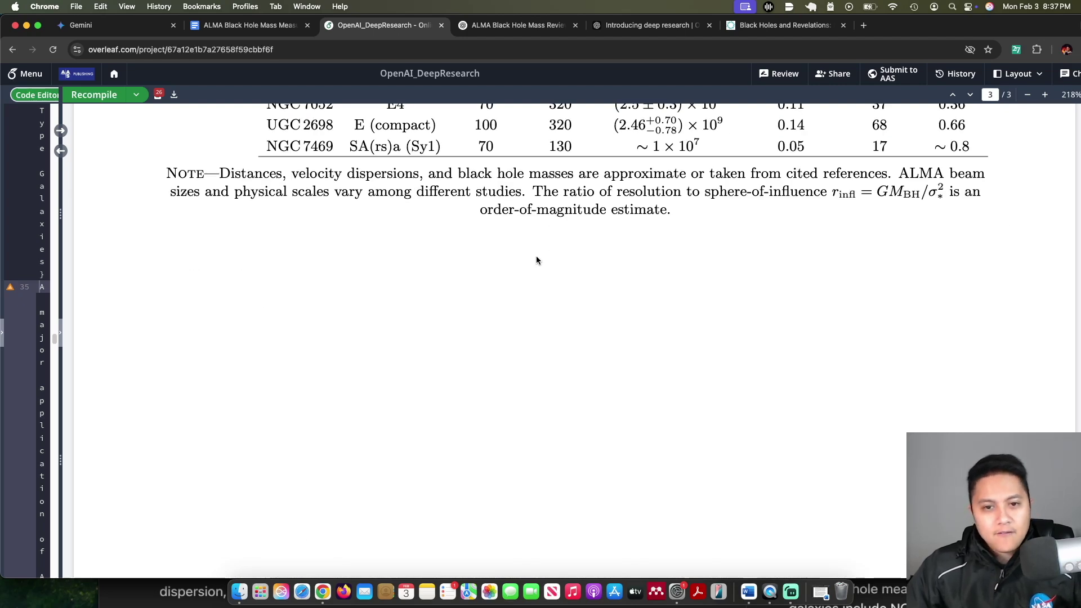
pyautogui.scroll(15, 535, 259)
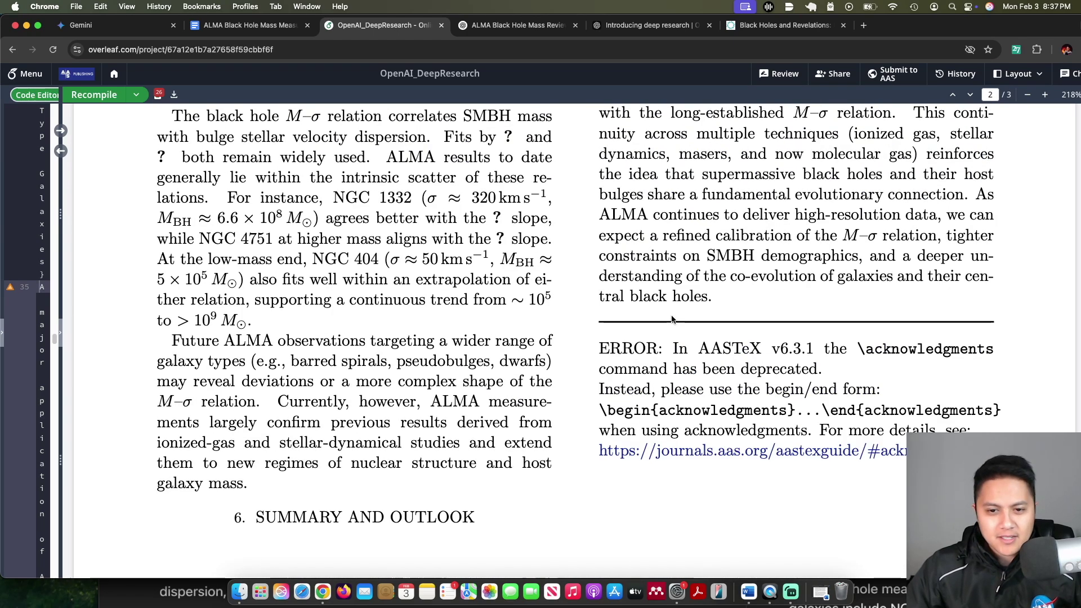
pyautogui.scroll(10, 534, 285)
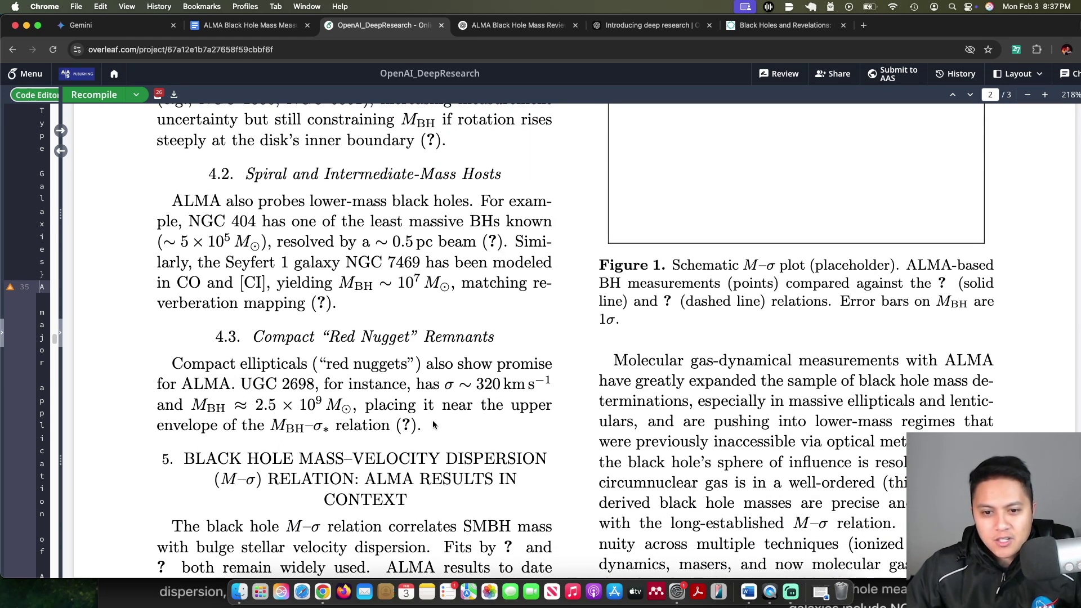
# - Select the sentence about galaxies with a central CO void in the compiled report
pyautogui.moveTo(181, 369); pyautogui.dragTo(430, 417)
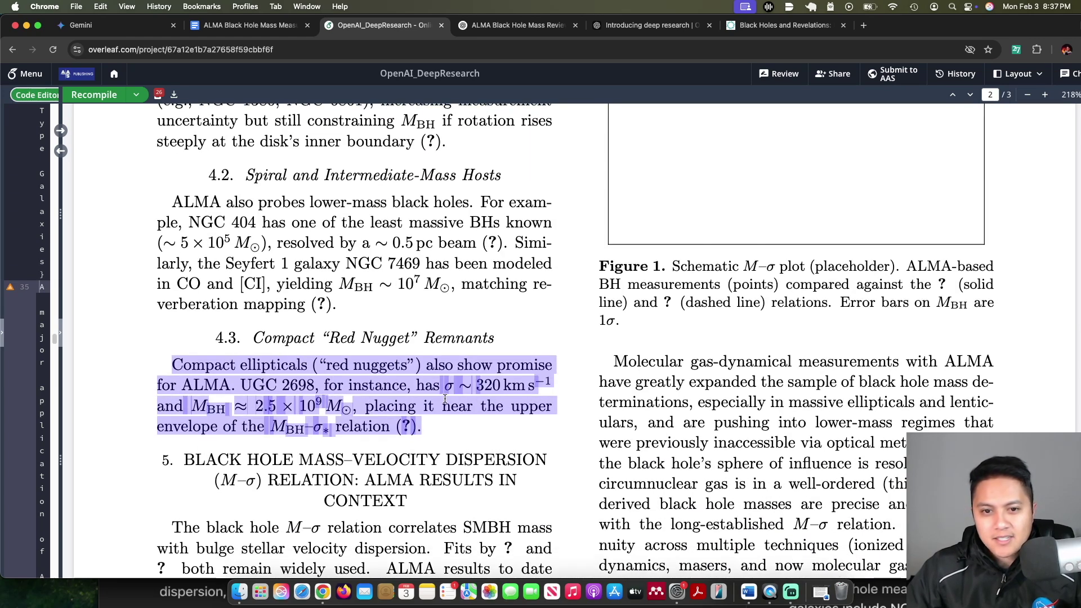
pyautogui.scroll(-3, 526, 300)
pyautogui.scroll(-4, 527, 300)
pyautogui.scroll(-2, 329, 281)
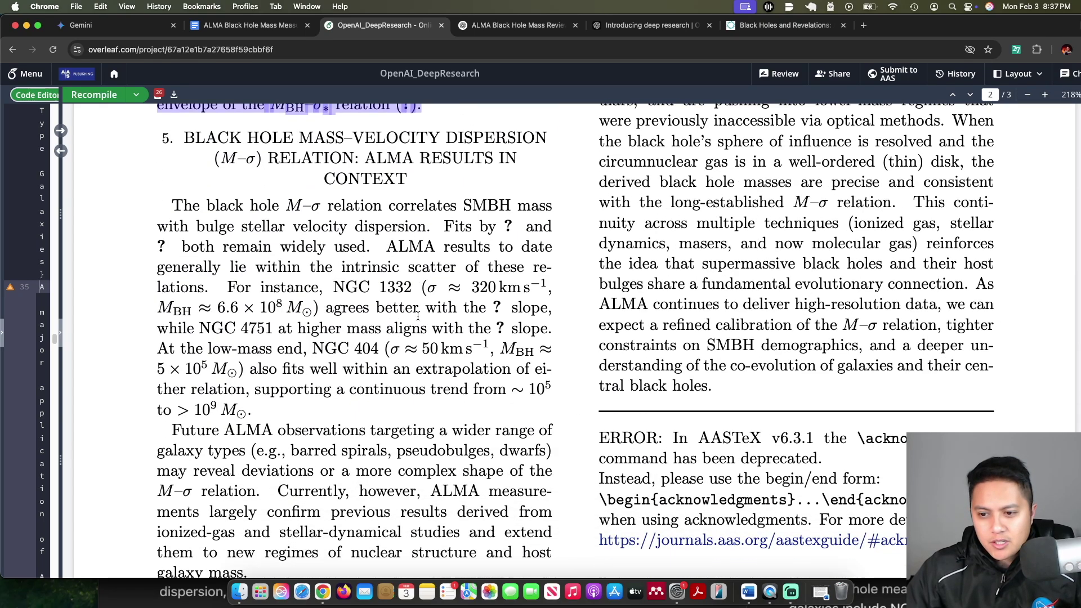
pyautogui.scroll(15, 420, 312)
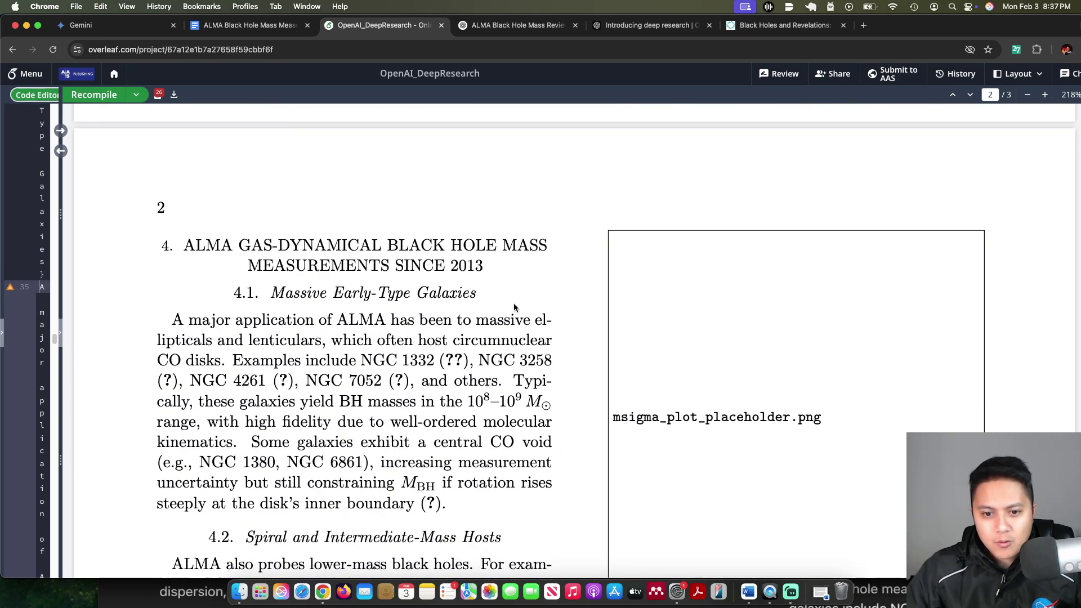
pyautogui.moveTo(370, 465)
pyautogui.mouseDown()
pyautogui.moveTo(158, 465)
pyautogui.moveTo(260, 444)
pyautogui.moveTo(251, 445)
pyautogui.moveTo(200, 463)
pyautogui.moveTo(251, 444)
pyautogui.moveTo(450, 434)
pyautogui.moveTo(380, 427)
pyautogui.moveTo(319, 455)
pyautogui.moveTo(372, 466)
pyautogui.mouseUp()
pyautogui.click(372, 455)
# - Read through the compiled report's sections from section 1 onward past section 5
pyautogui.scroll(5, 429, 396)
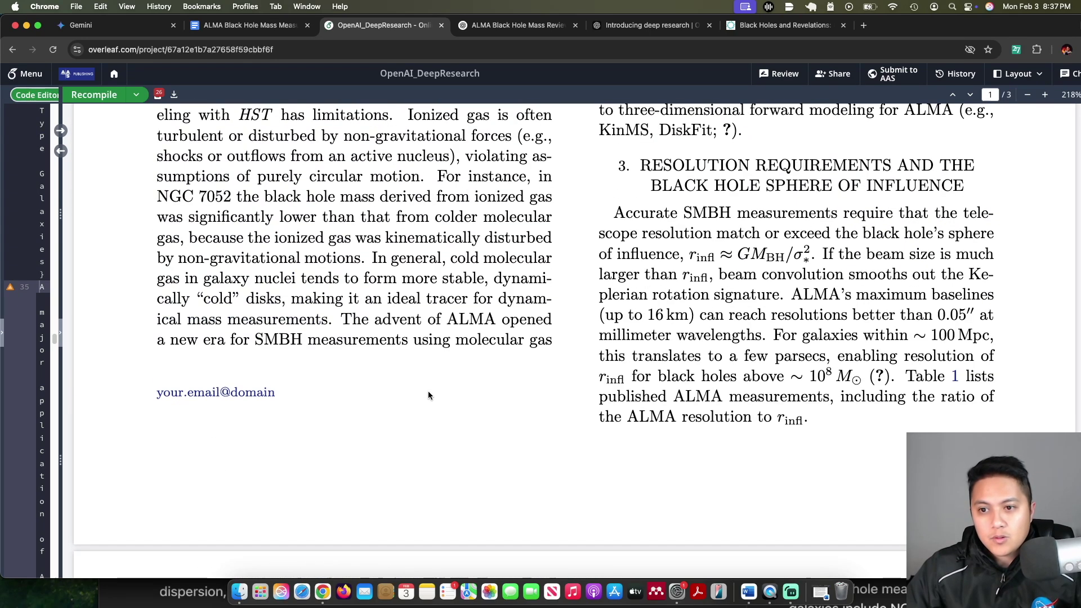
pyautogui.scroll(8, 708, 388)
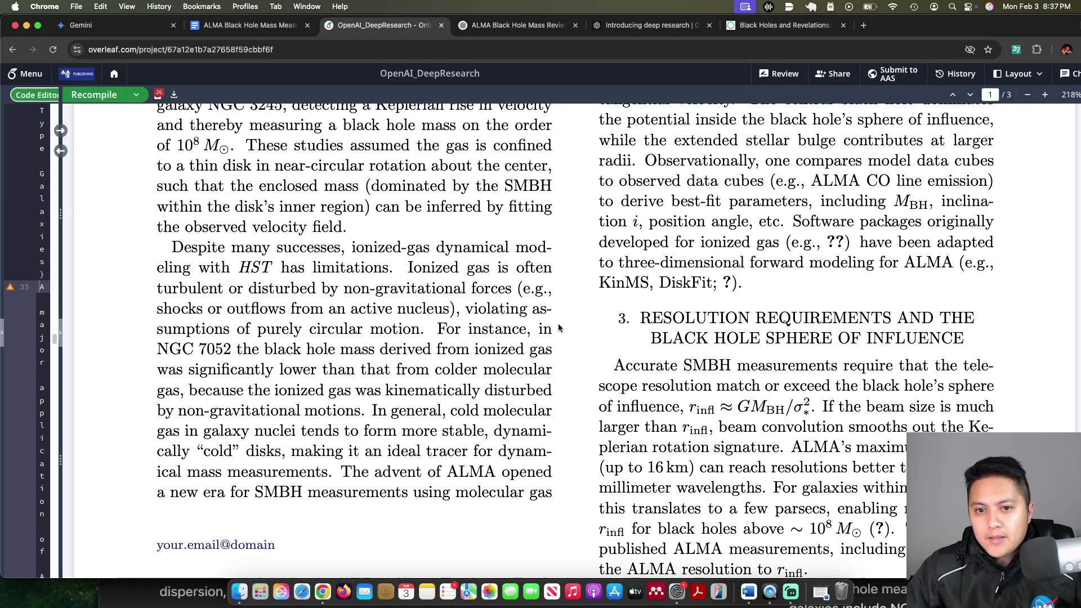
pyautogui.scroll(4, 352, 275)
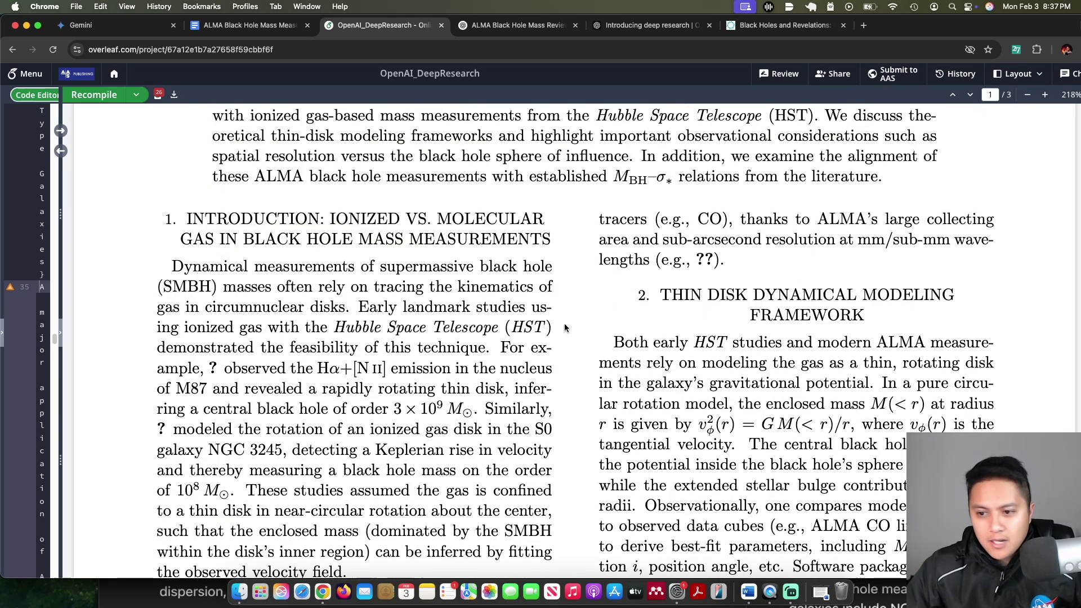
pyautogui.scroll(3, 566, 327)
pyautogui.scroll(-9, 372, 290)
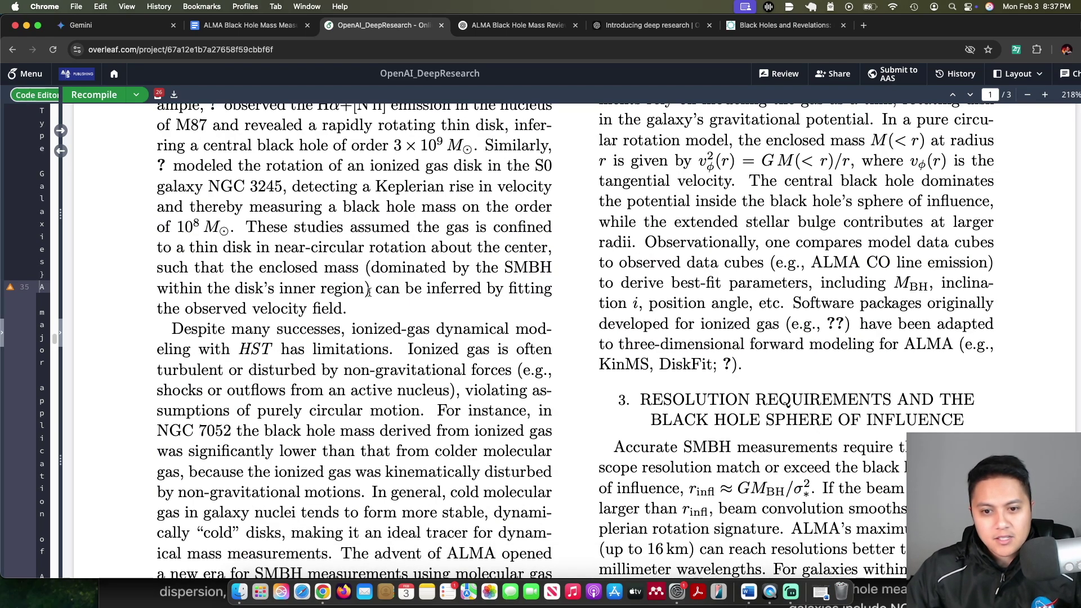
pyautogui.scroll(2, 736, 290)
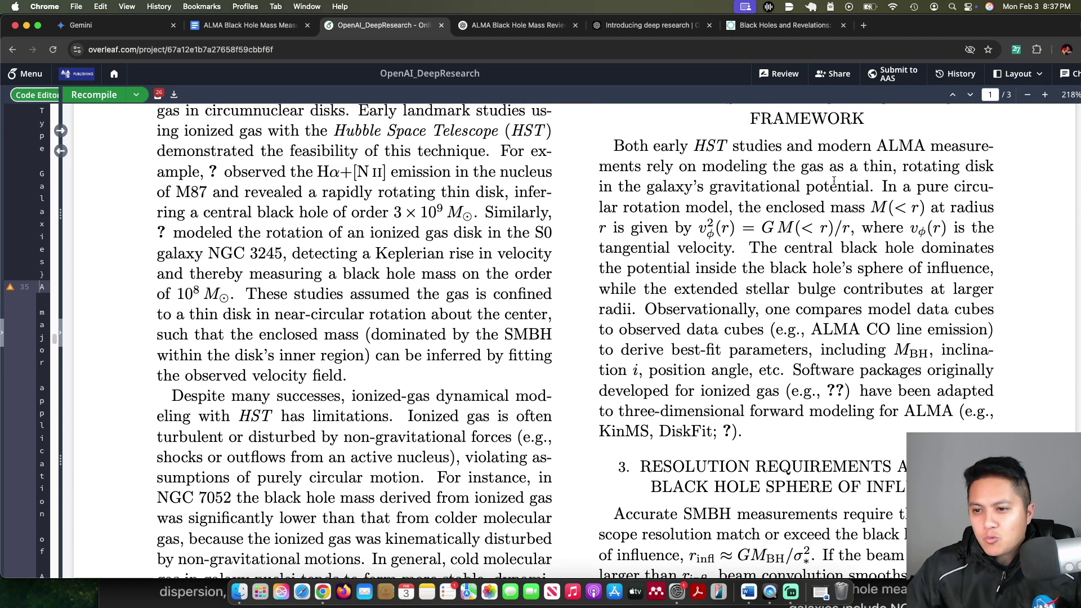
pyautogui.scroll(-2, 540, 338)
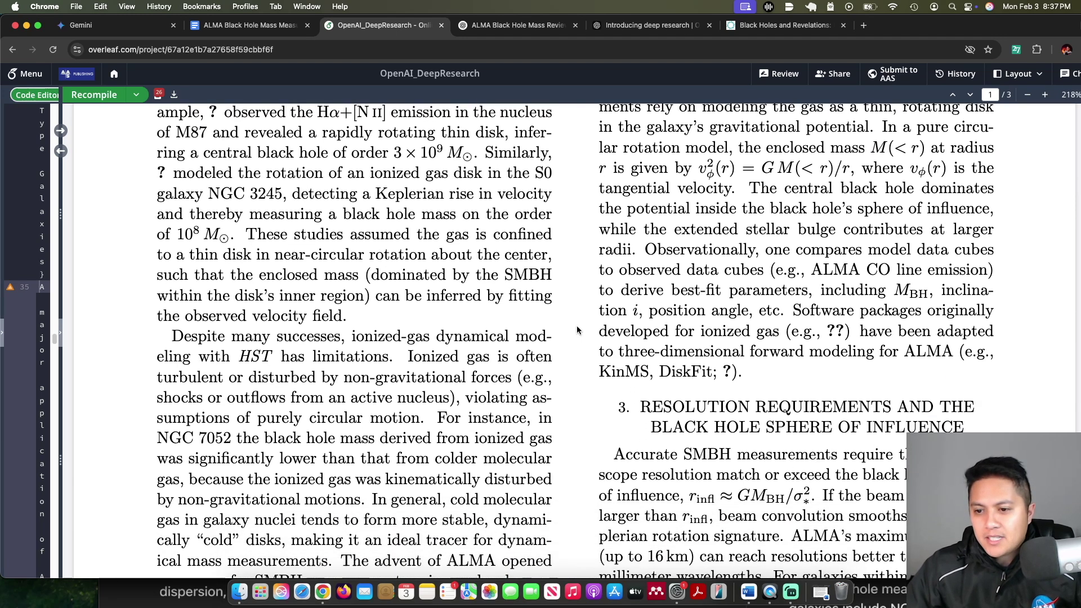
pyautogui.scroll(-1, 470, 299)
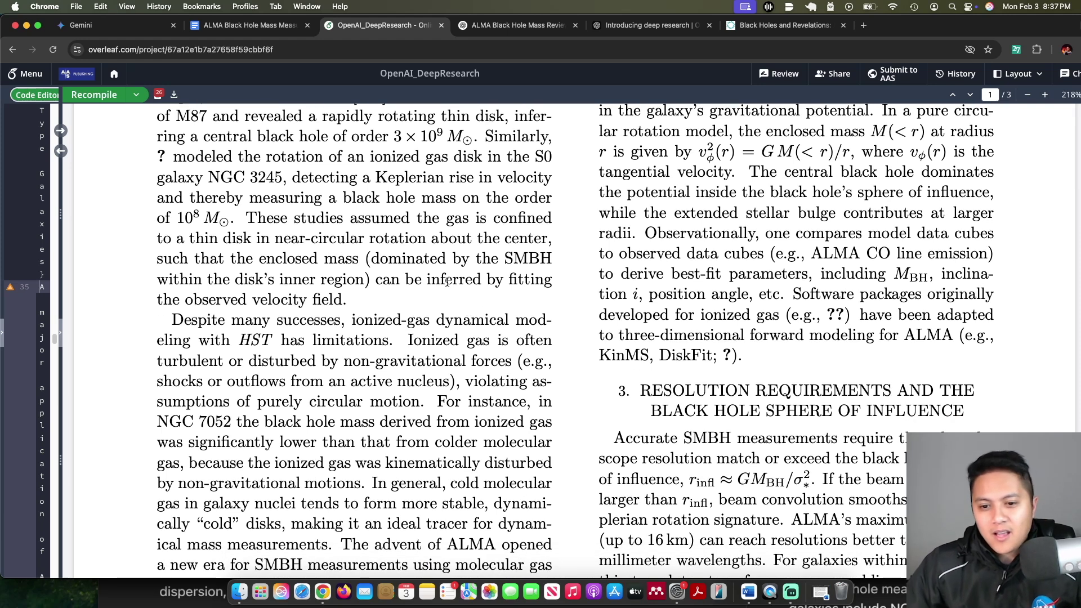
pyautogui.scroll(2, 493, 309)
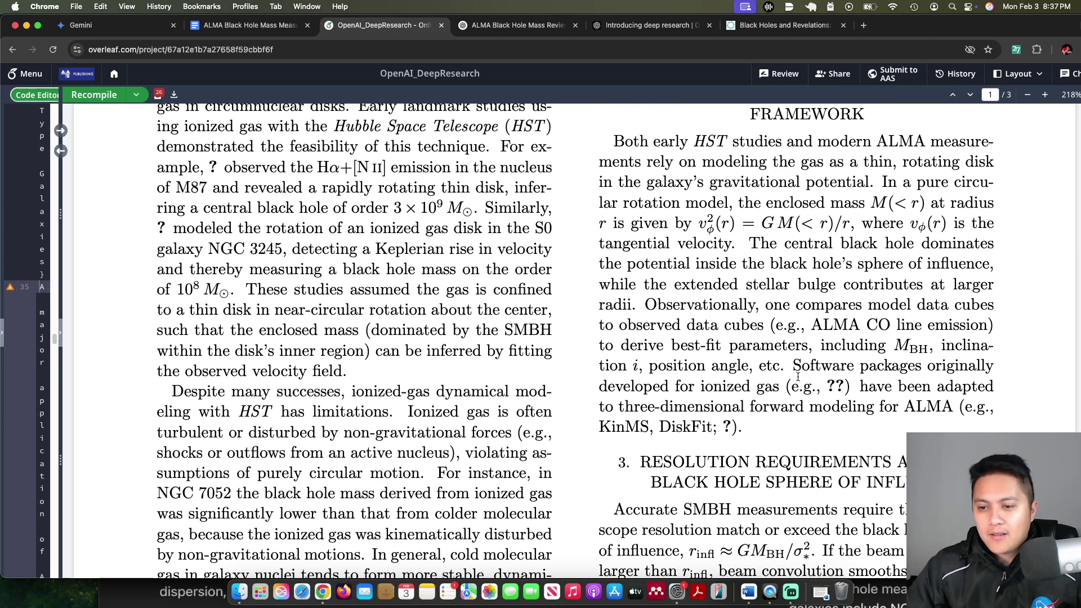
pyautogui.scroll(3, 799, 362)
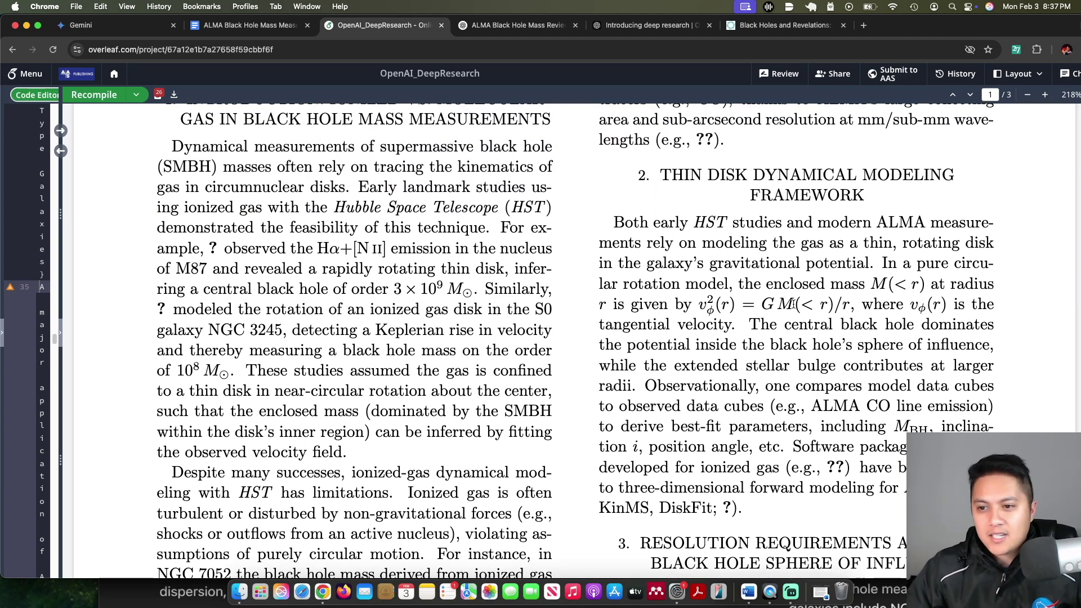
pyautogui.scroll(6, 793, 304)
pyautogui.scroll(-15, 582, 339)
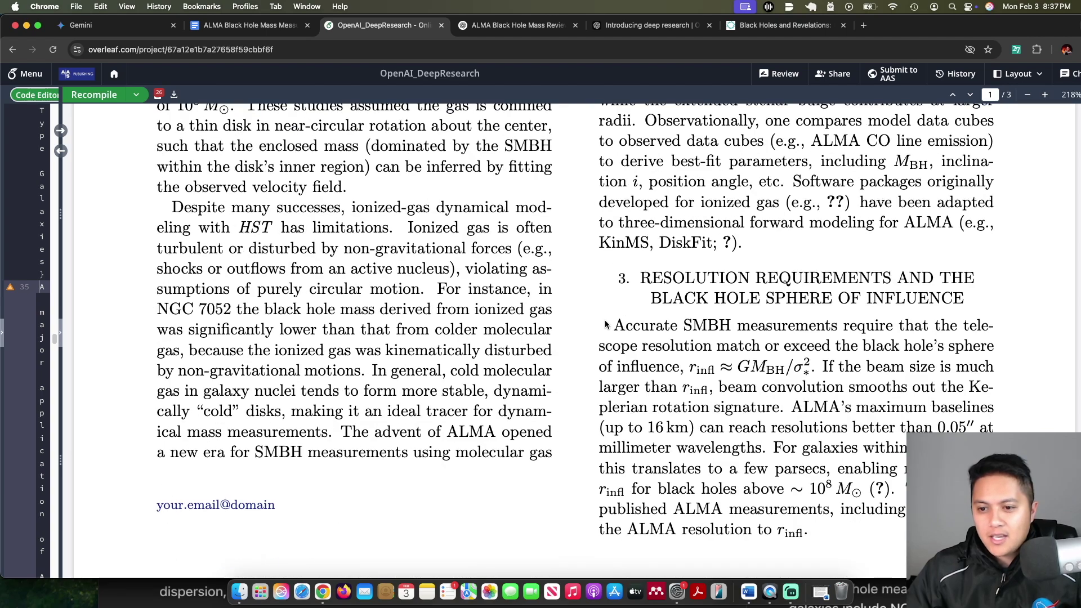
pyautogui.scroll(-12, 781, 397)
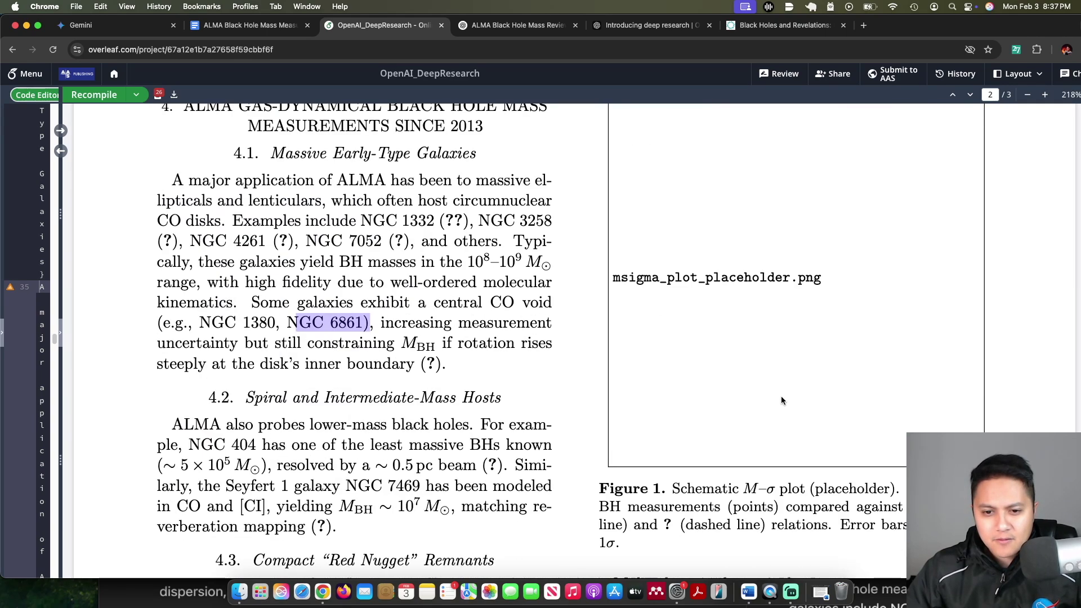
pyautogui.scroll(-10, 778, 394)
pyautogui.scroll(9, 721, 312)
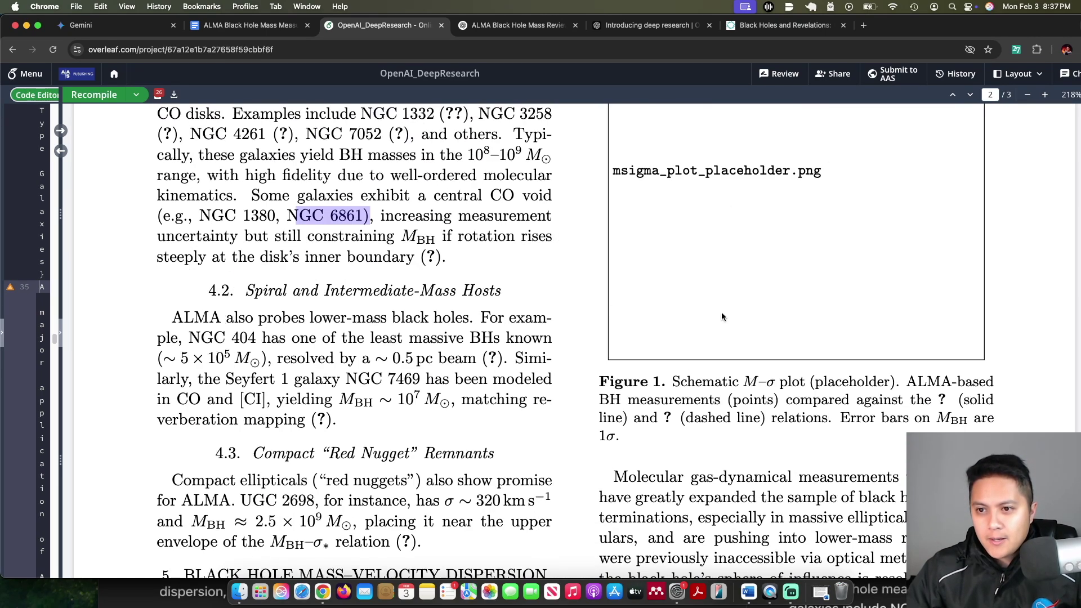
pyautogui.scroll(3, 777, 282)
pyautogui.scroll(-5, 731, 383)
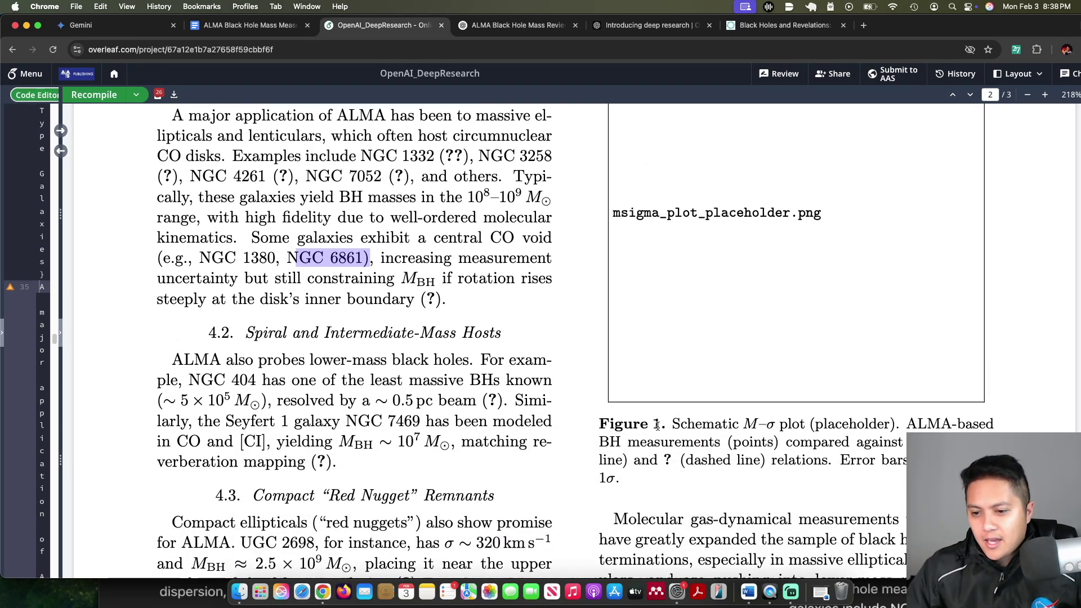
# - Highlight a word in the Figure 1 caption, then reach Table 1's ten galaxies, NGC 404 to NGC 7469
pyautogui.doubleClick(666, 402)
pyautogui.scroll(1, 726, 254)
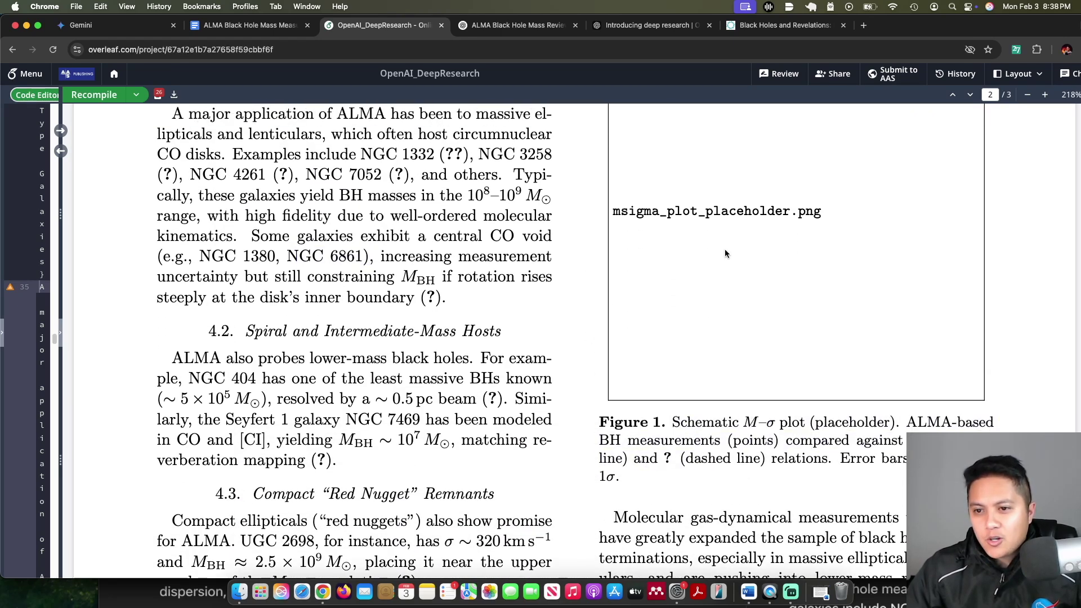
pyautogui.scroll(-5, 761, 203)
pyautogui.scroll(-5, 711, 175)
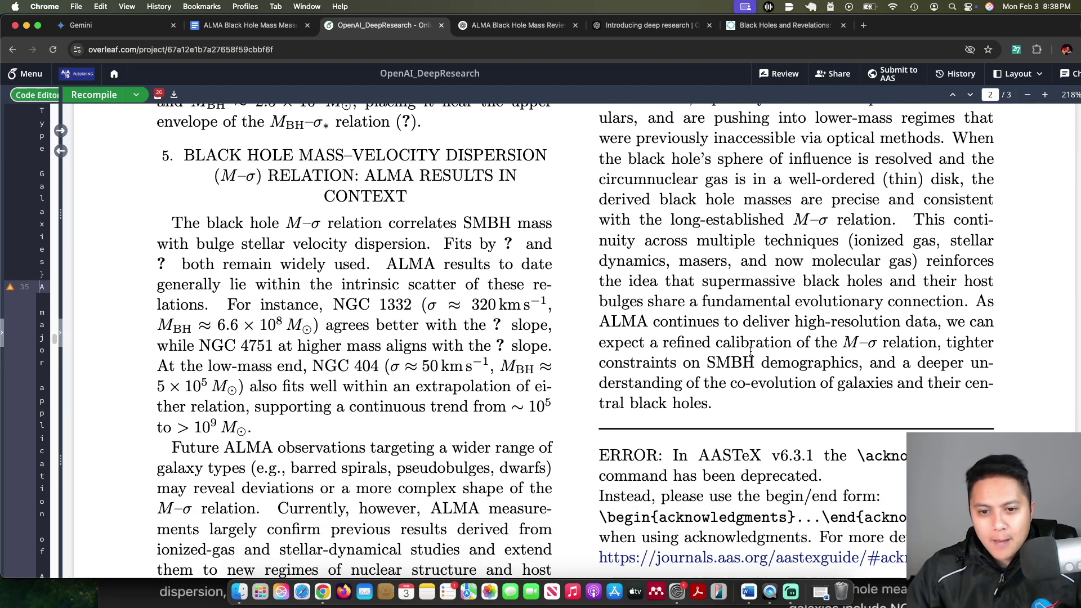
pyautogui.scroll(-10, 788, 253)
pyautogui.scroll(-5, 788, 270)
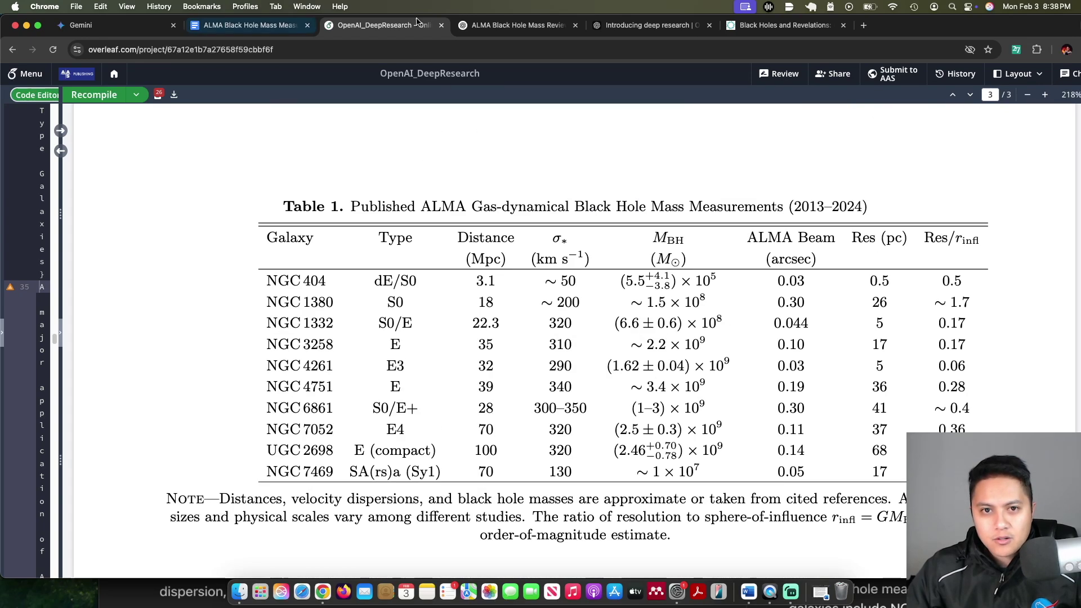
pyautogui.click(510, 25)
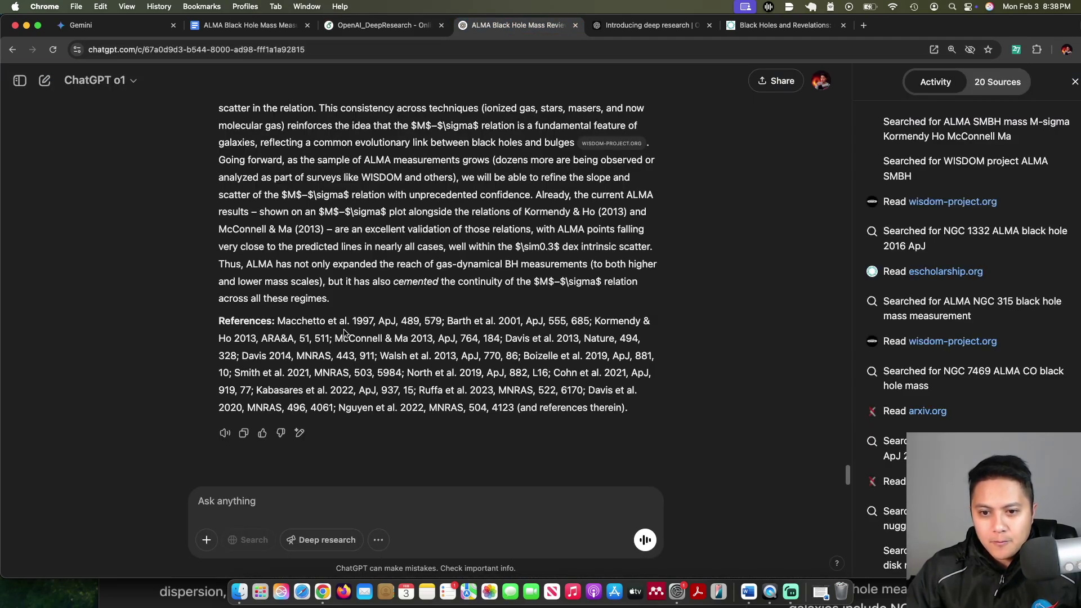
pyautogui.moveTo(638, 412); pyautogui.dragTo(364, 316)
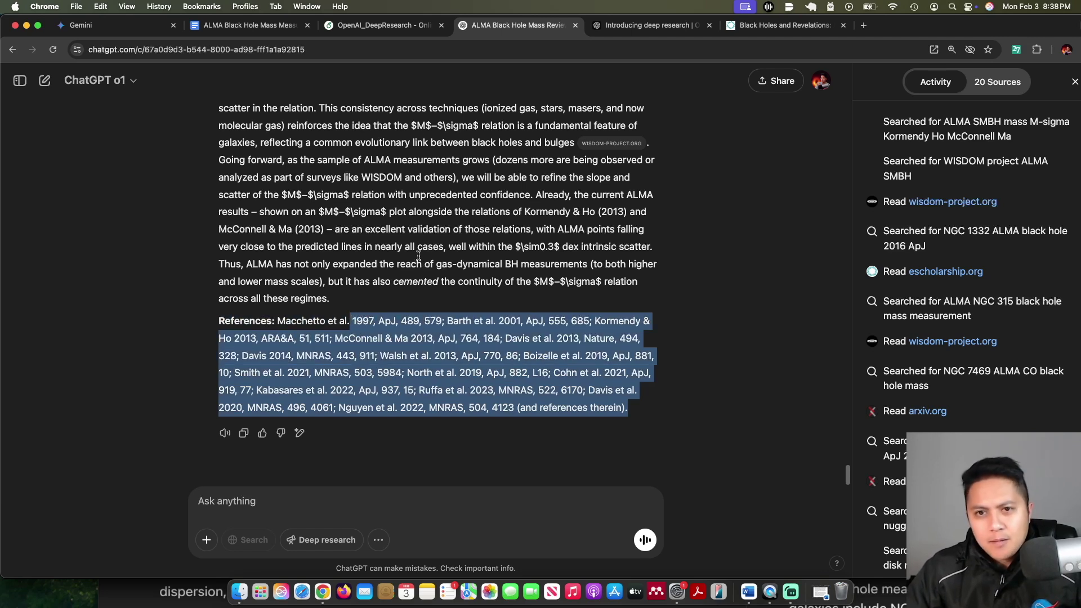
pyautogui.click(378, 25)
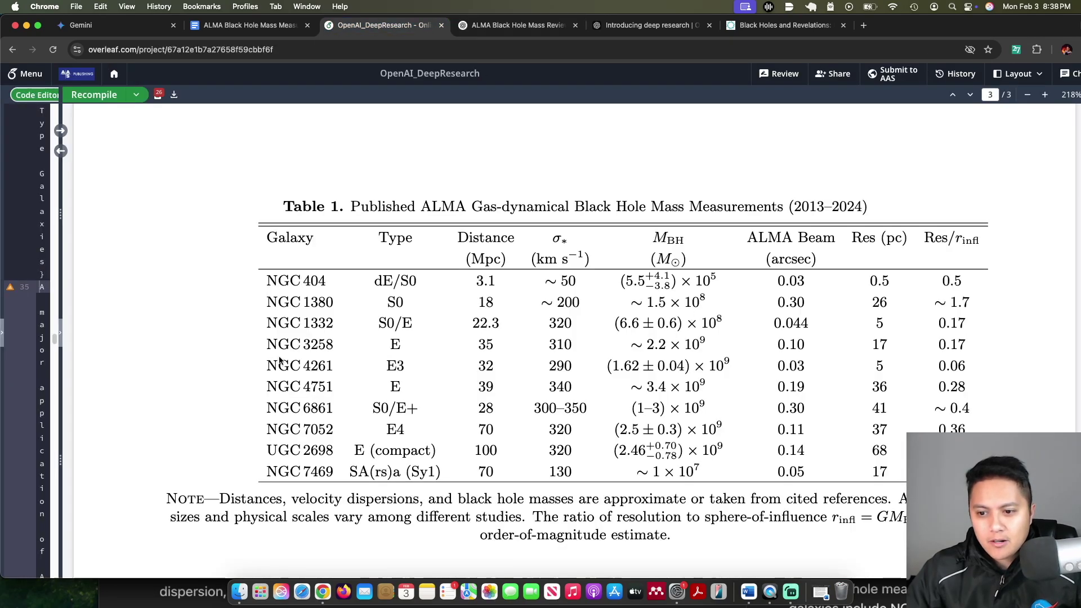
pyautogui.moveTo(266, 279); pyautogui.dragTo(447, 474)
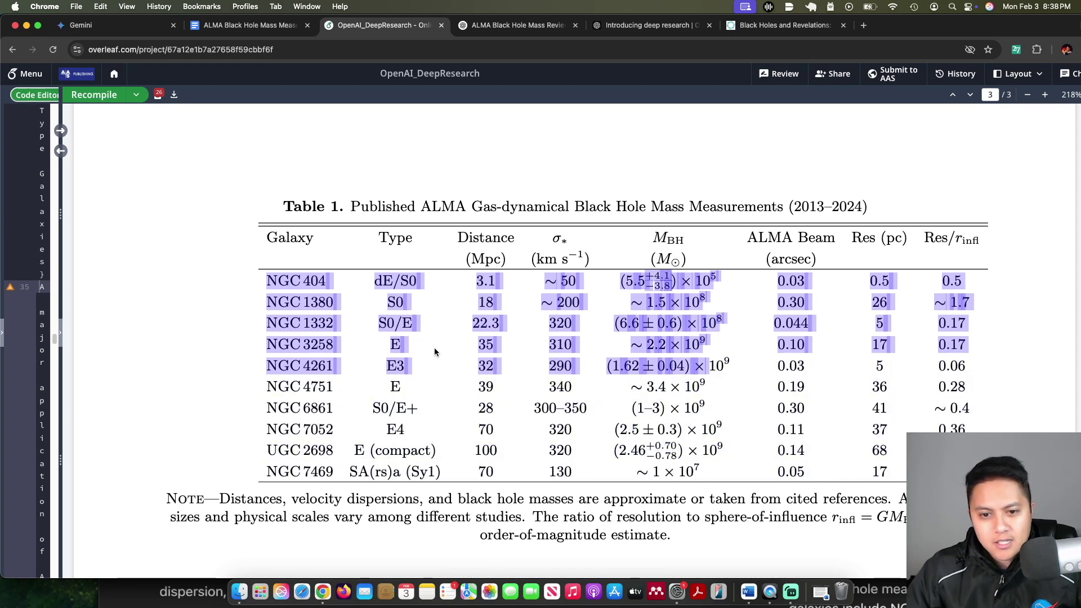
pyautogui.click(465, 335)
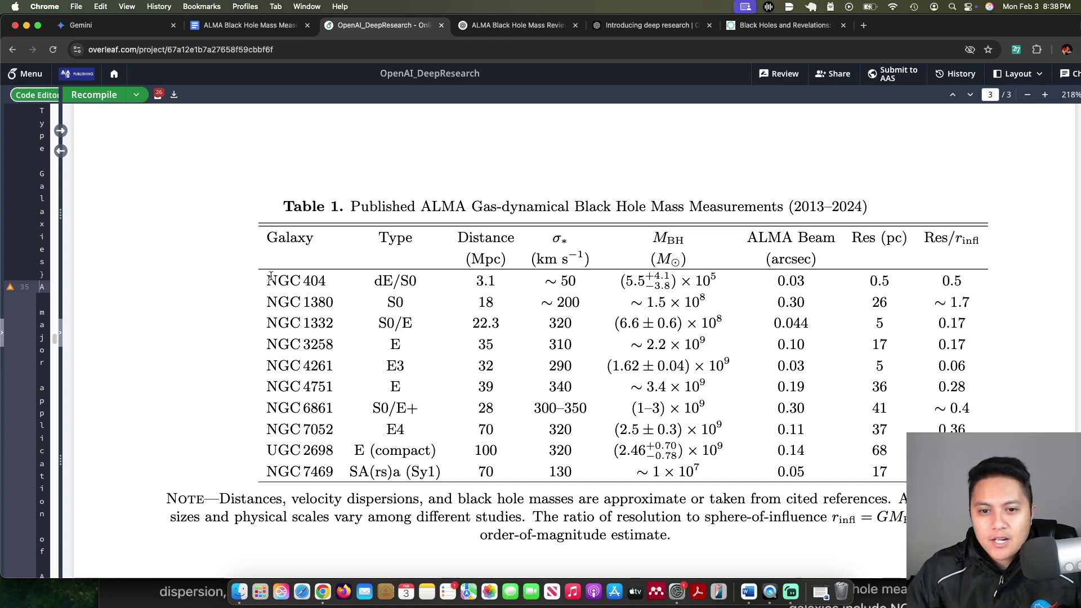
pyautogui.moveTo(267, 276); pyautogui.dragTo(900, 454)
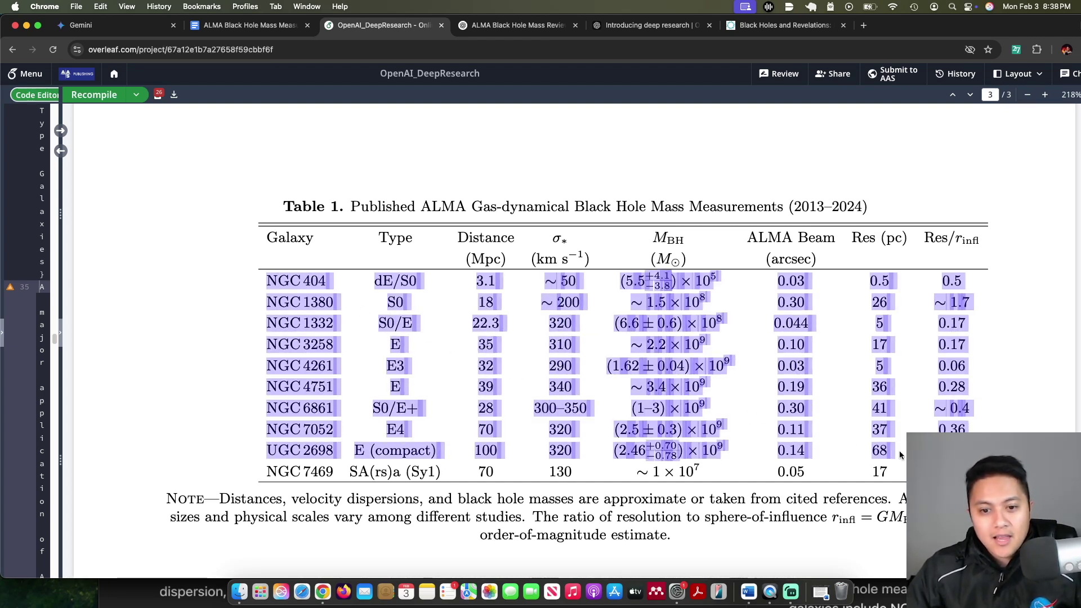
# - Scroll the dissertation PDF to Table 8.1 of black hole masses on page 182
pyautogui.click(783, 26)
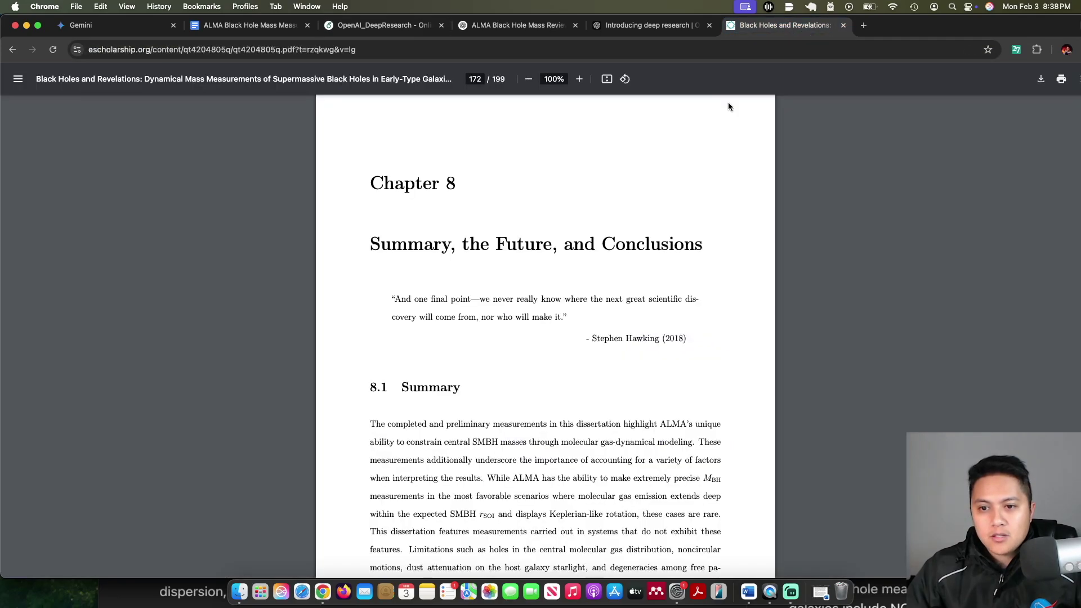
pyautogui.scroll(-10, 887, 345)
pyautogui.scroll(-20, 887, 345)
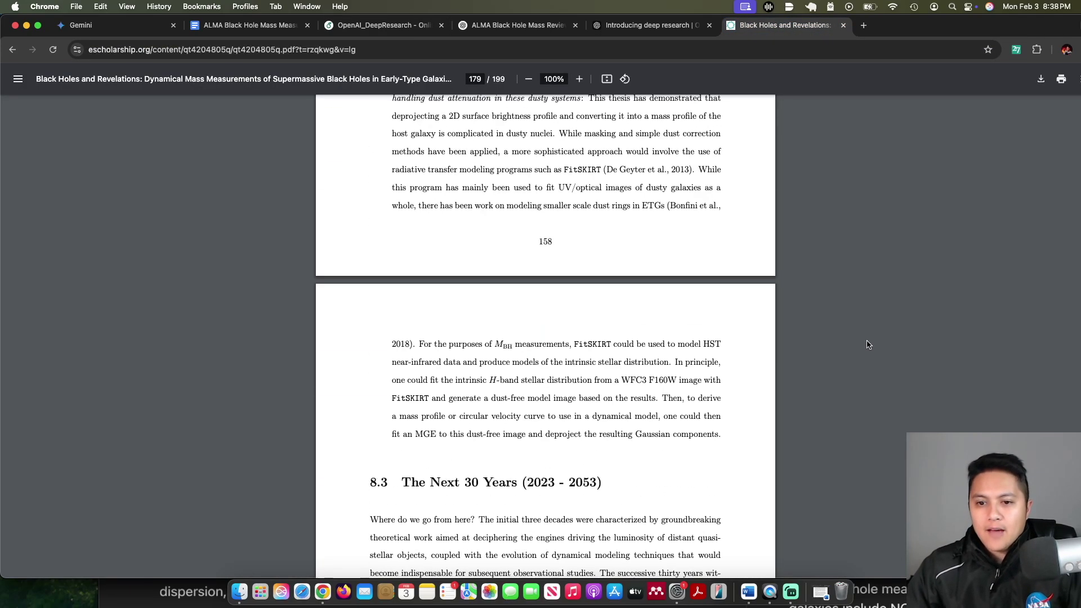
pyautogui.scroll(-12, 781, 321)
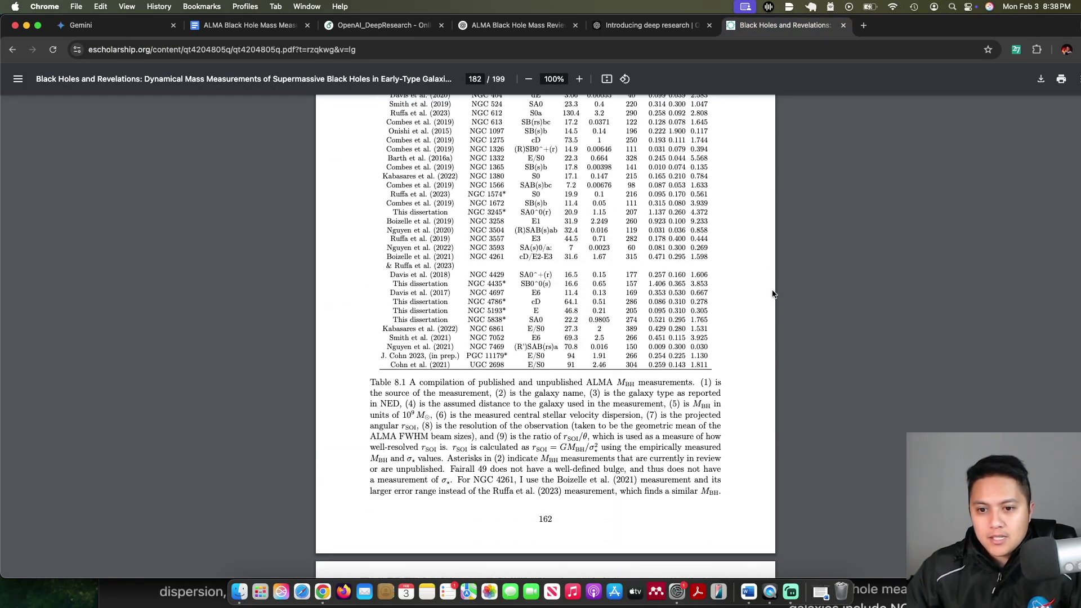
pyautogui.scroll(1, 489, 211)
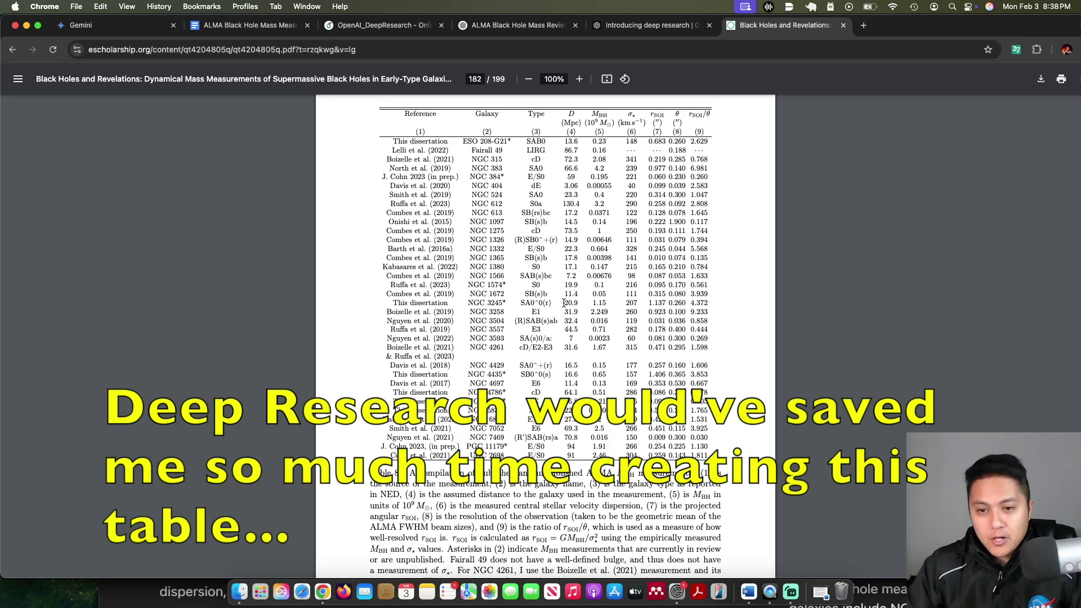
# - Enlarge the dissertation's ALMA mass table to 175% and scroll through its entries
pyautogui.press('super+equal')
pyautogui.press('super+equal')
pyautogui.press('super+equal')
pyautogui.press('super+equal')
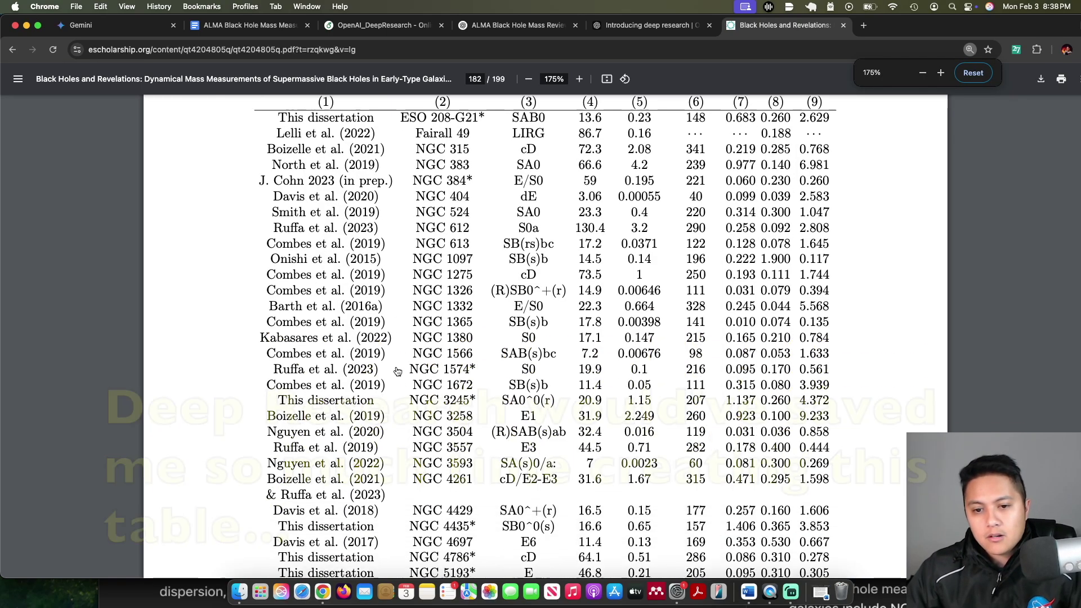
pyautogui.scroll(-5, 398, 372)
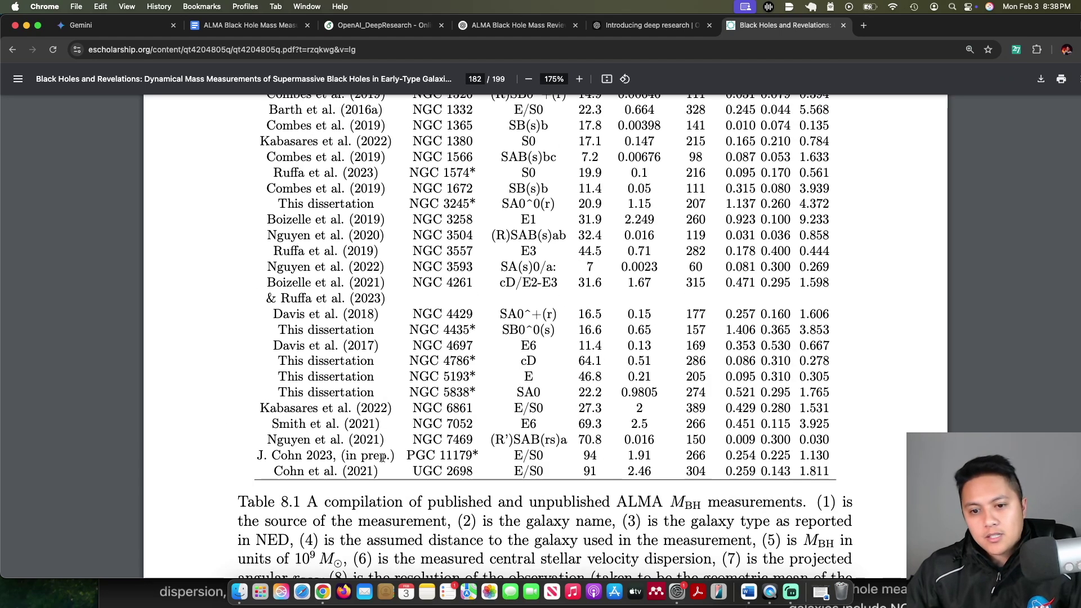
pyautogui.scroll(6, 332, 470)
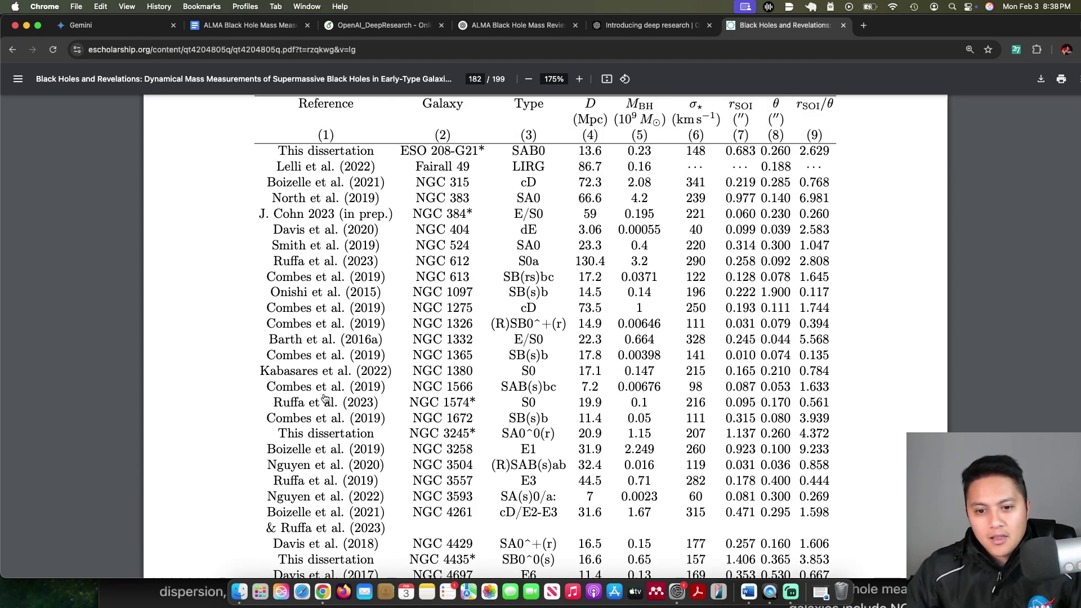
pyautogui.scroll(-7, 325, 398)
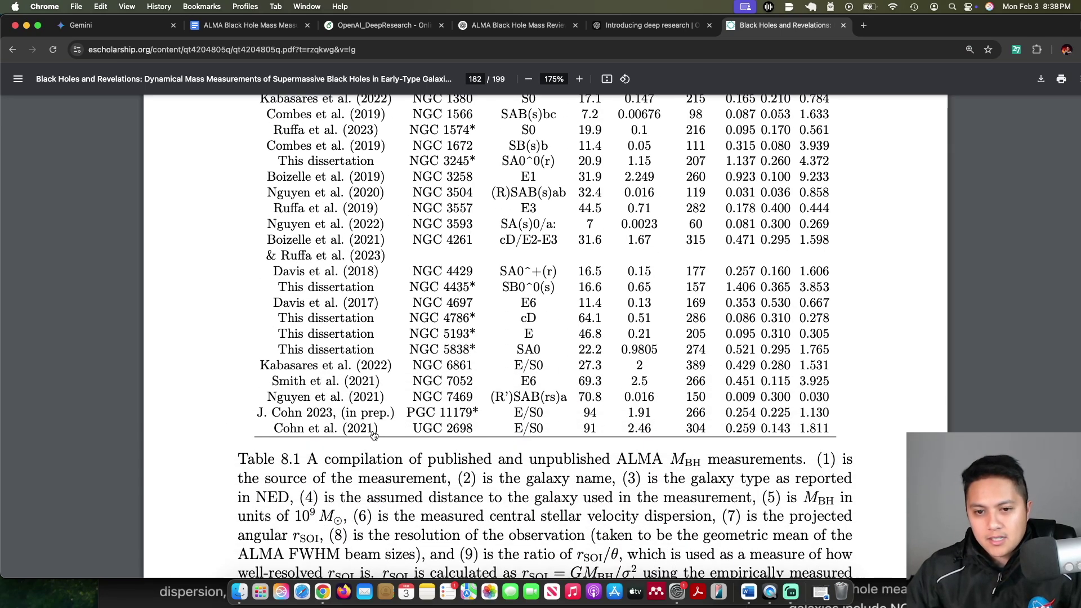
pyautogui.scroll(8, 373, 435)
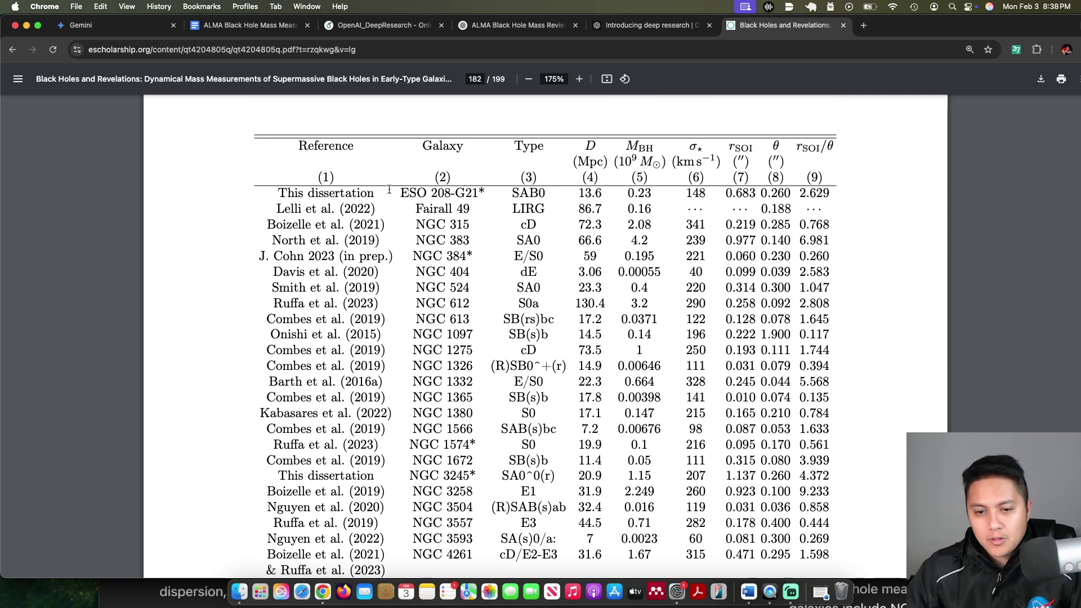
pyautogui.scroll(-2, 479, 421)
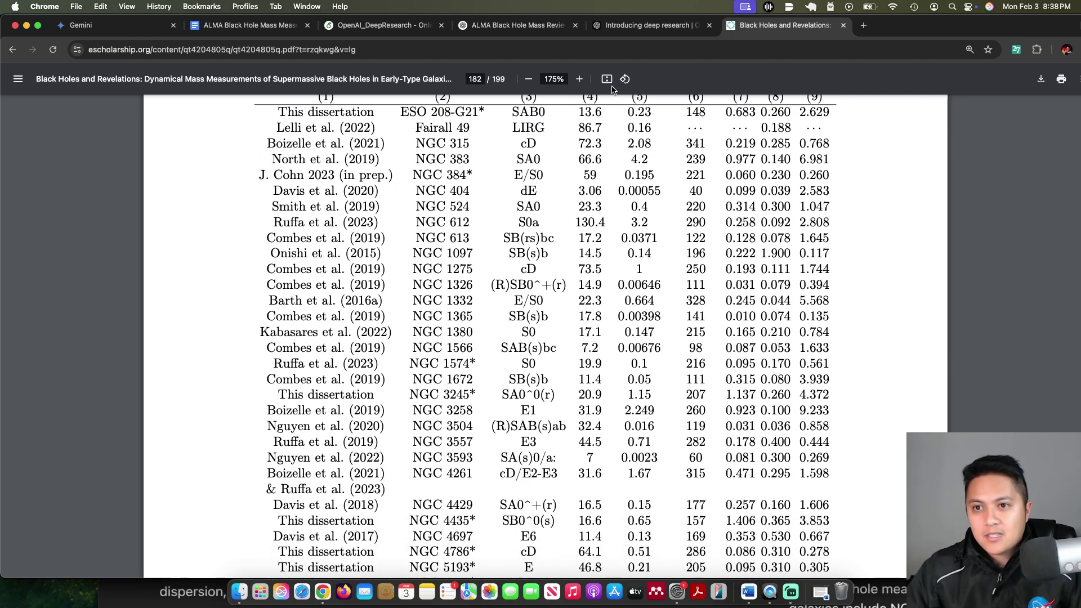
pyautogui.click(636, 25)
pyautogui.hotkey('ctrl', 'shift', 'Tab')
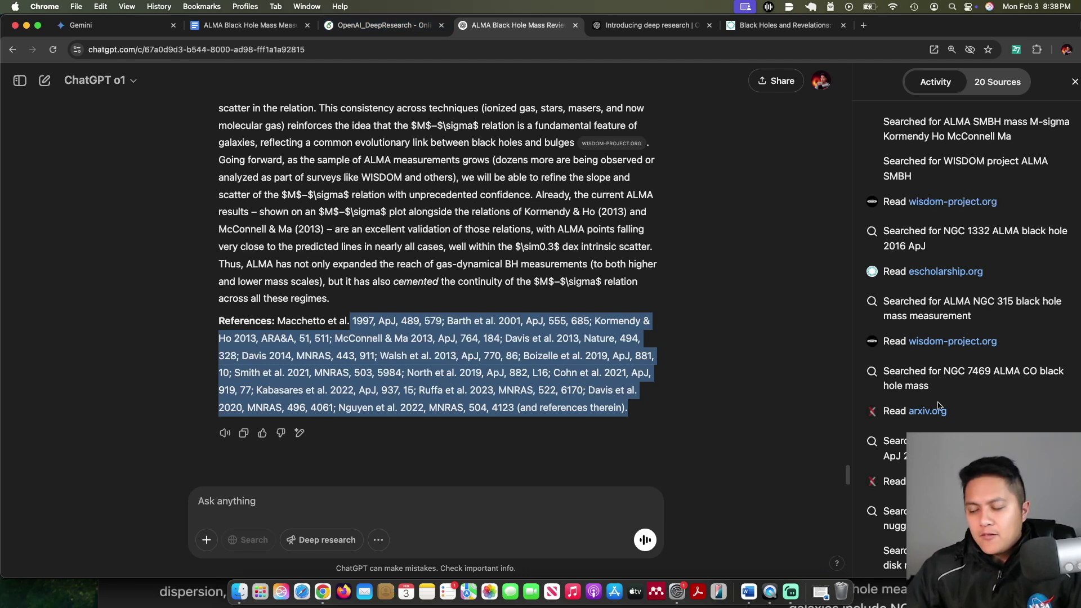
# - Scroll through the sources the research consulted in the Activity panel
pyautogui.scroll(-3, 966, 254)
pyautogui.moveTo(966, 254); pyautogui.dragTo(874, 244)
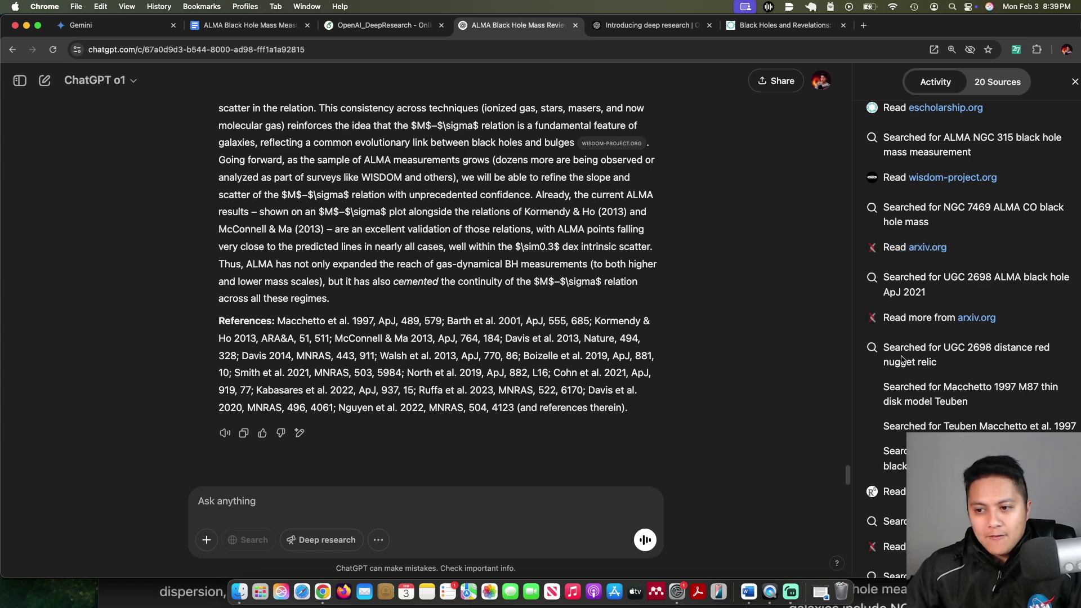
pyautogui.scroll(-10, 1013, 258)
pyautogui.scroll(-4, 982, 345)
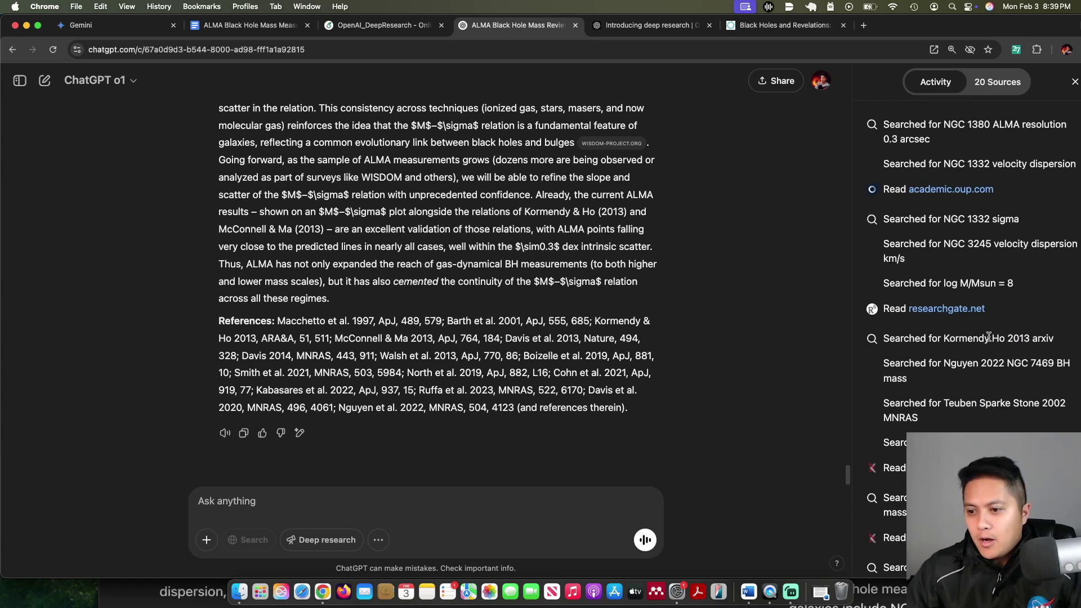
pyautogui.scroll(2, 526, 291)
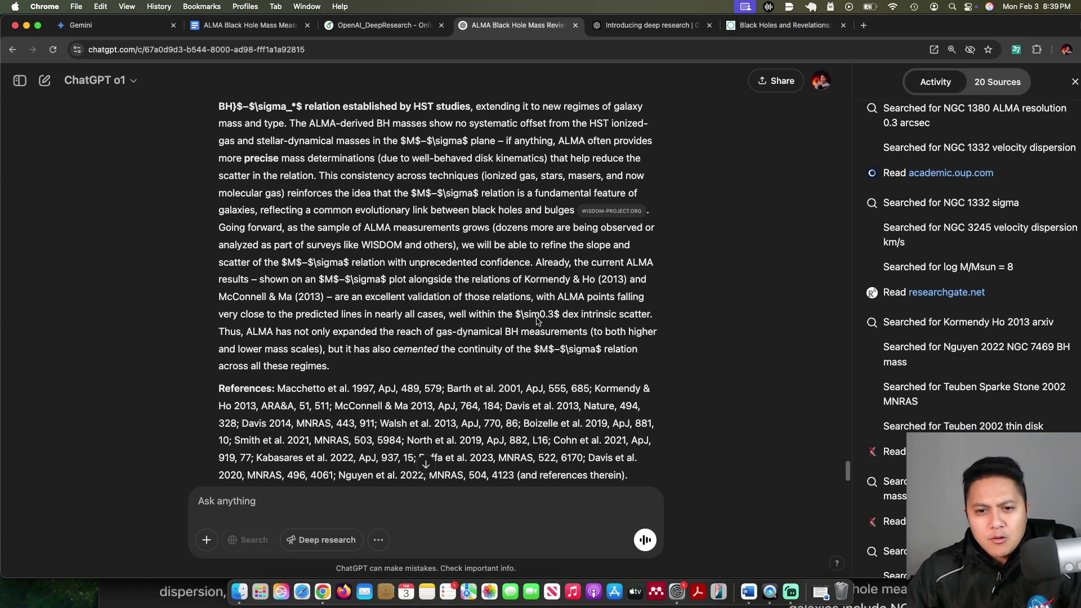
# - Glance at the dissertation's black hole mass table, then return to Overleaf's compiled Table 1
pyautogui.click(765, 25)
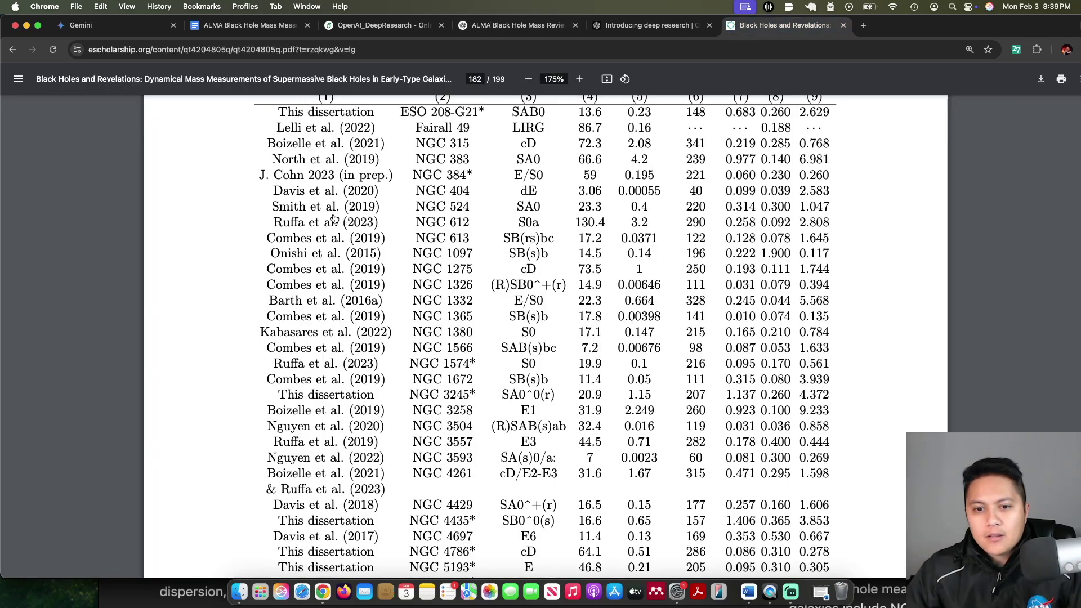
pyautogui.scroll(-2, 304, 313)
pyautogui.scroll(5, 359, 250)
pyautogui.scroll(-1, 359, 250)
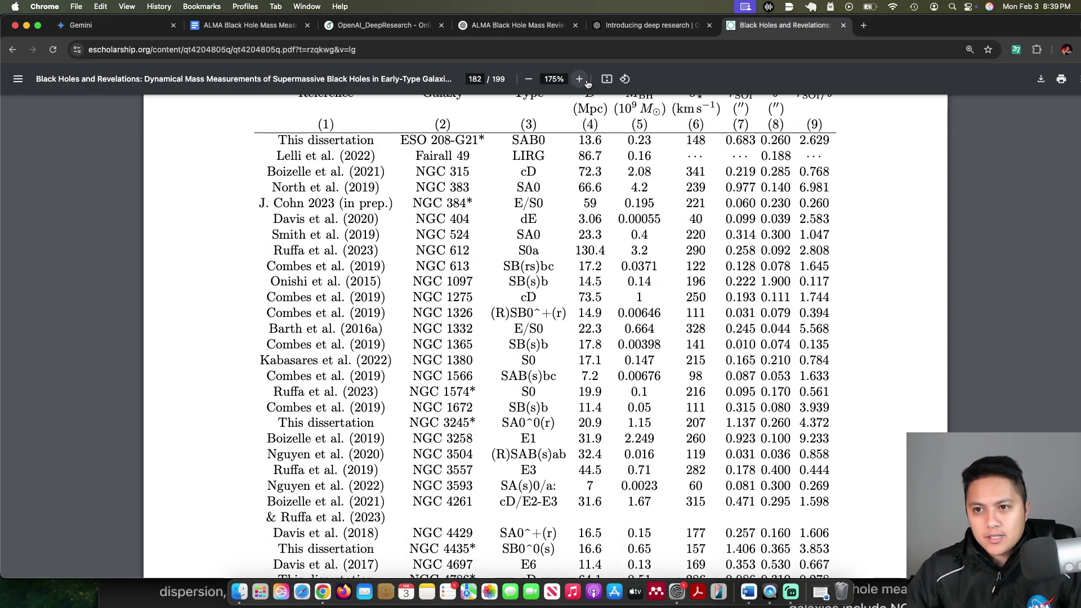
pyautogui.hotkey('ctrl', 'shift', 'Tab')
pyautogui.hotkey('ctrl', 'shift', 'Tab')
pyautogui.hotkey('ctrl', 'shift', 'Tab')
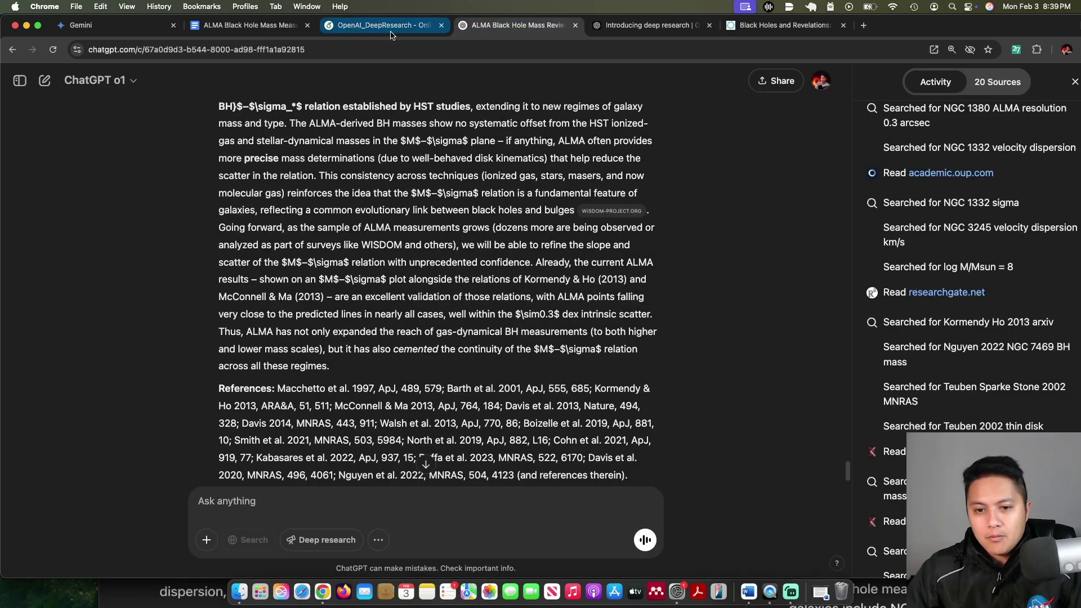
pyautogui.click(677, 253)
# - Scroll the compiled report upward and highlight the example galaxies named in section 4.1
pyautogui.scroll(1, 575, 262)
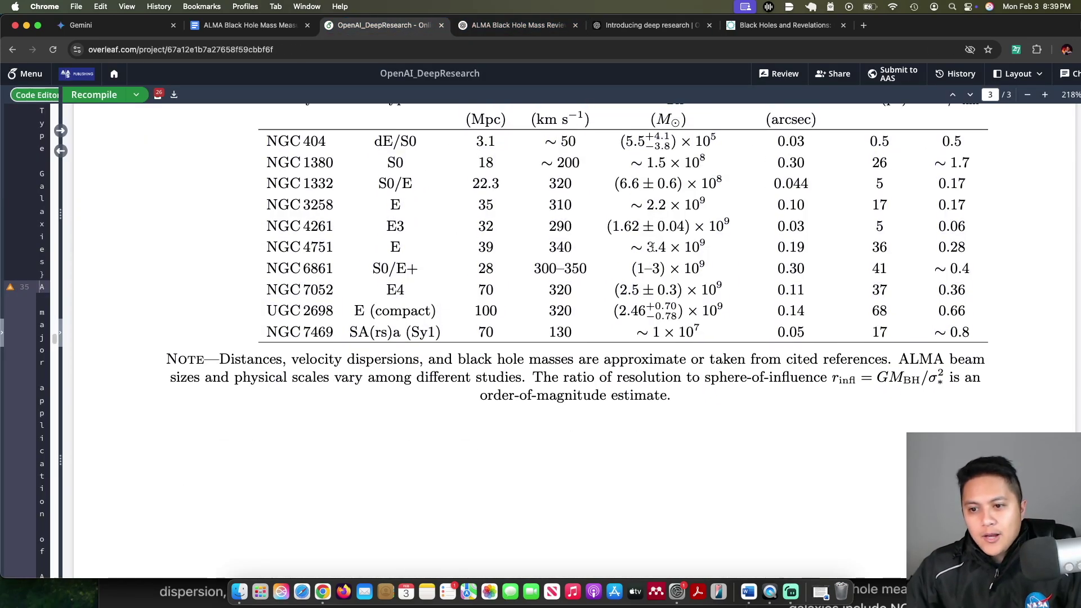
pyautogui.scroll(2, 647, 276)
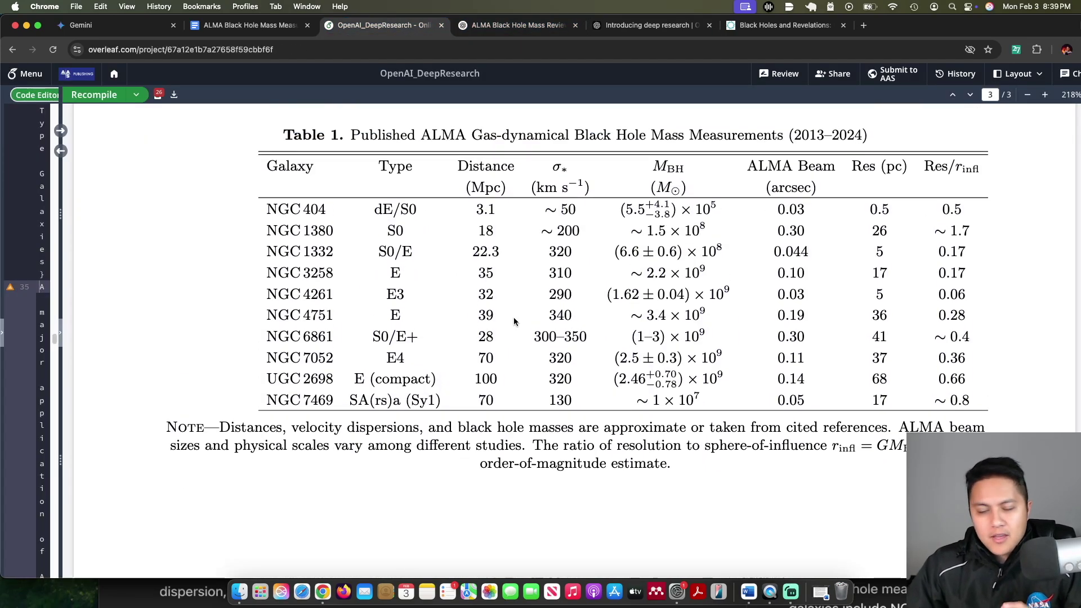
pyautogui.scroll(10, 513, 316)
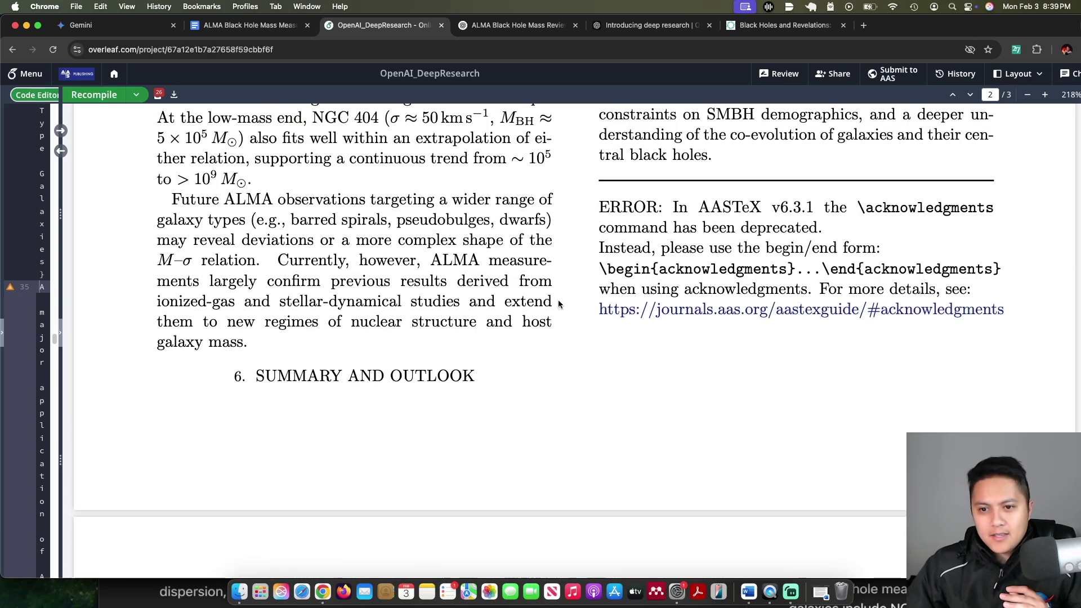
pyautogui.scroll(5, 558, 304)
pyautogui.scroll(5, 524, 257)
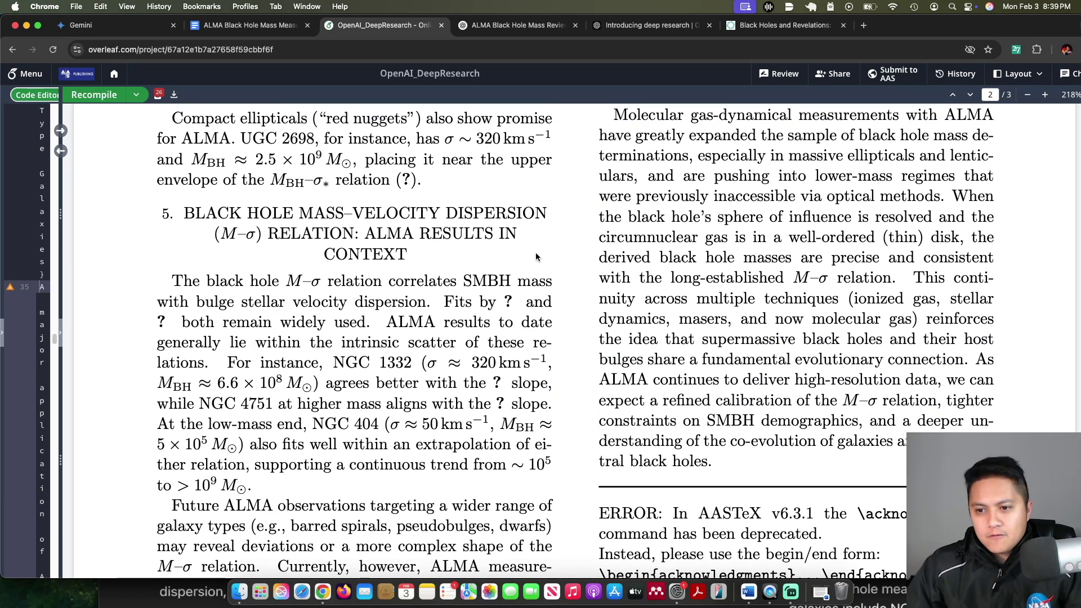
pyautogui.scroll(15, 539, 262)
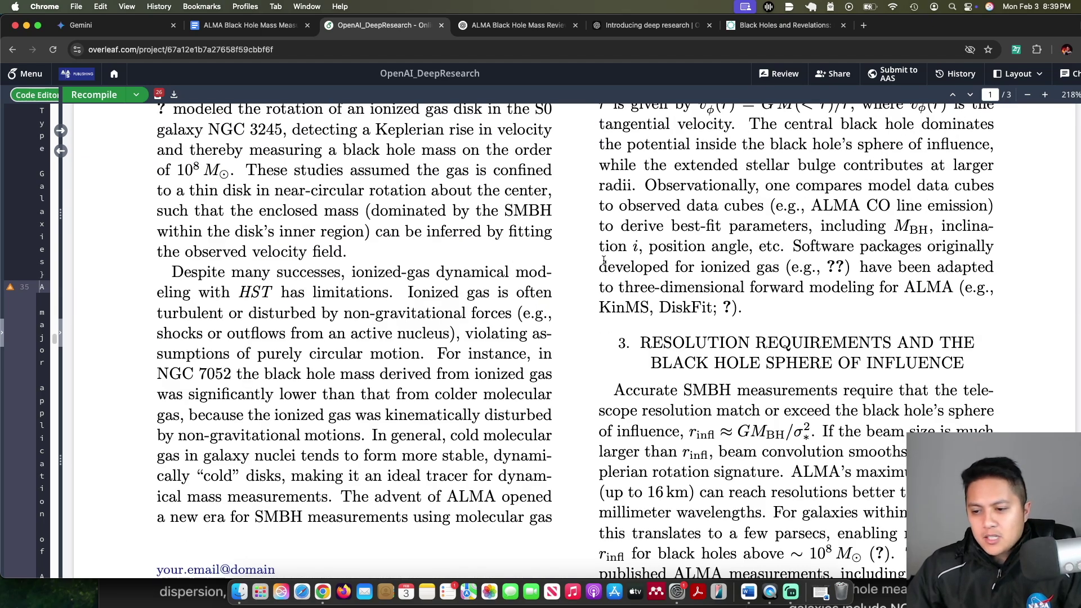
pyautogui.scroll(-12, 651, 233)
pyautogui.moveTo(163, 370); pyautogui.dragTo(384, 375)
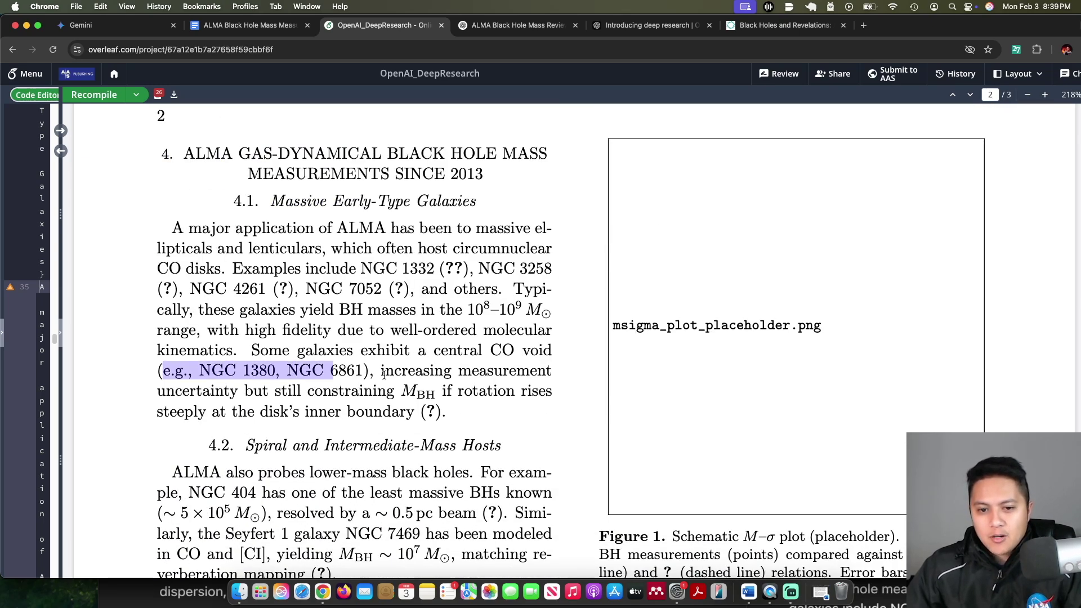
# - Reread the report up to the abstract, then bring up OpenAI's deep research announcement
pyautogui.scroll(-5, 480, 292)
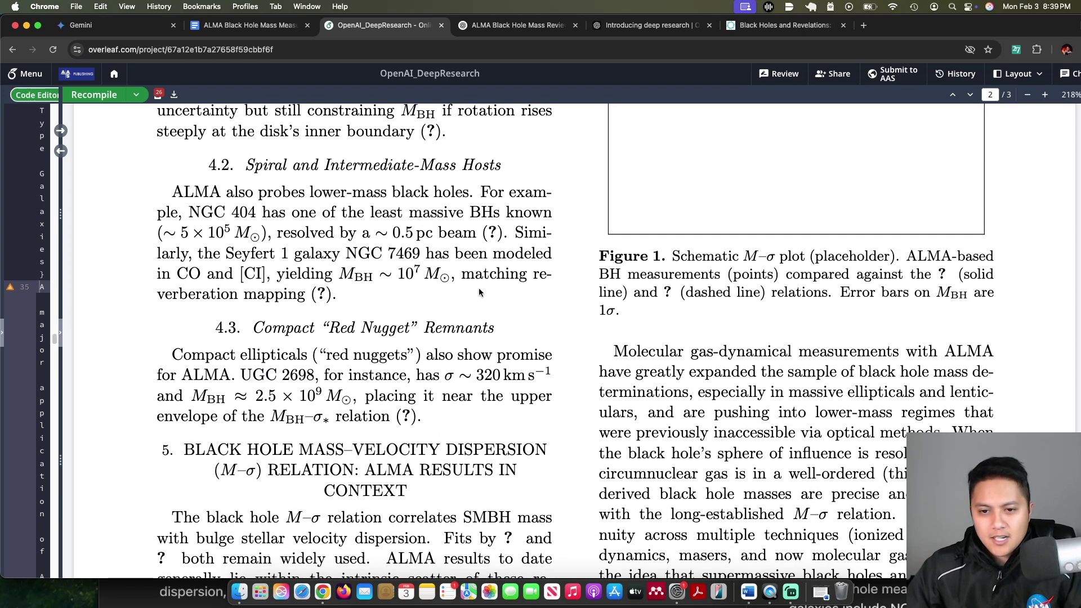
pyautogui.scroll(-1, 514, 251)
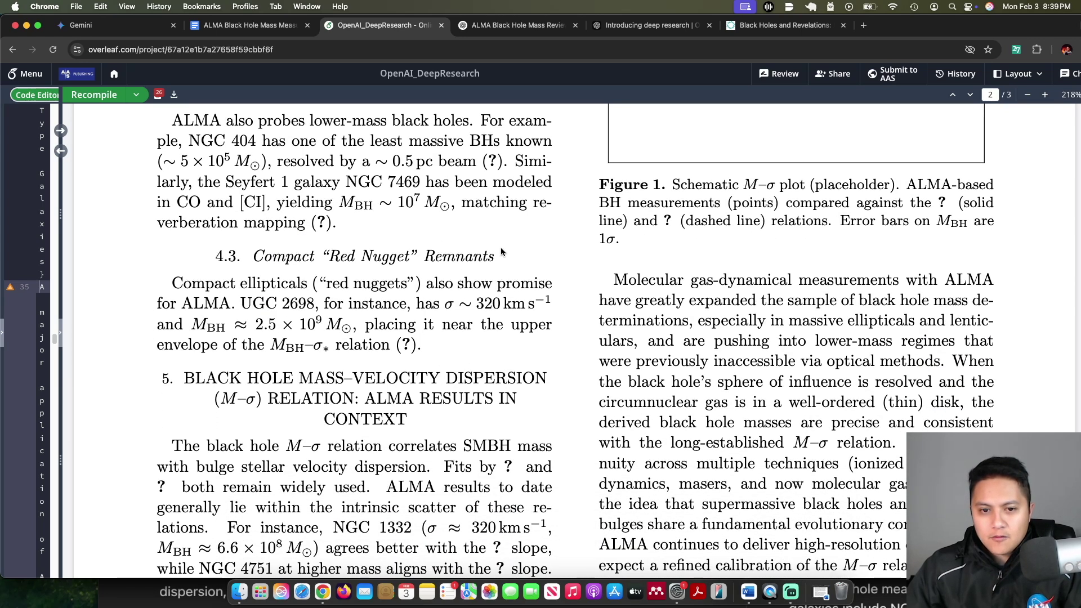
pyautogui.scroll(4, 527, 237)
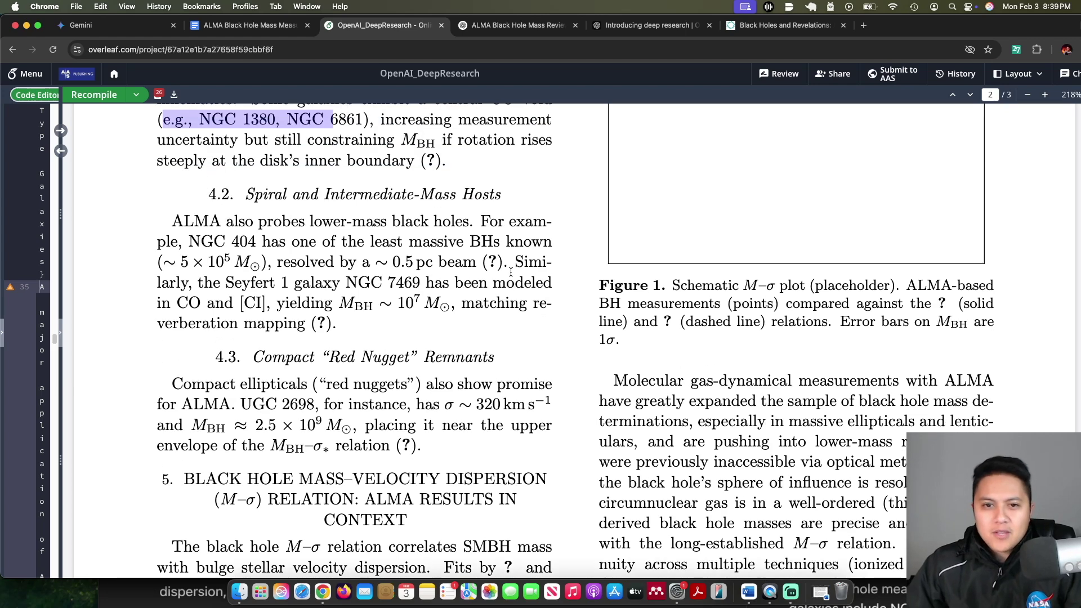
pyautogui.scroll(12, 506, 305)
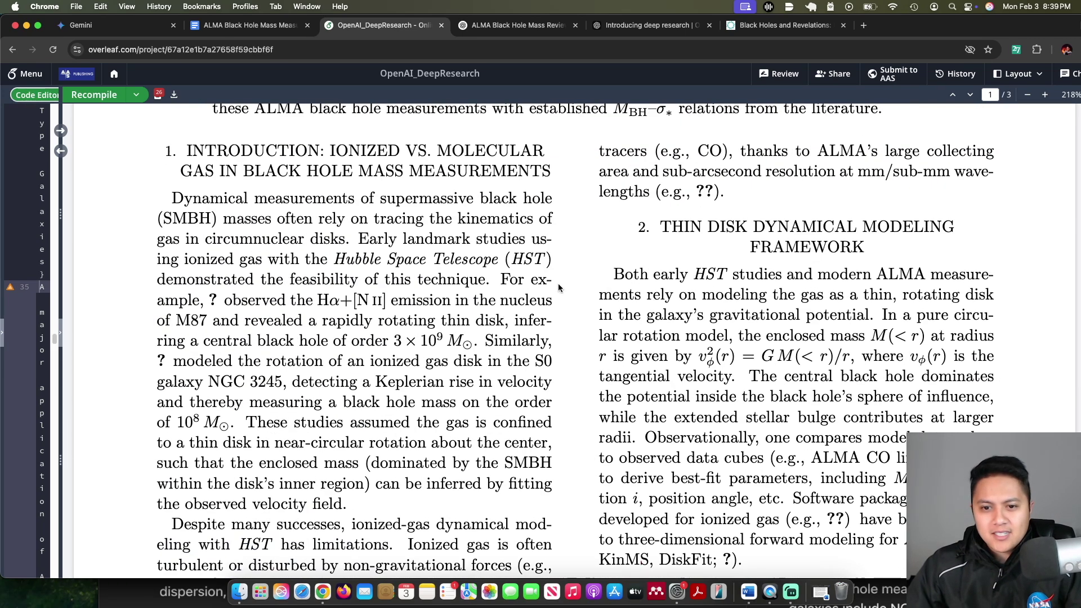
pyautogui.scroll(5, 569, 276)
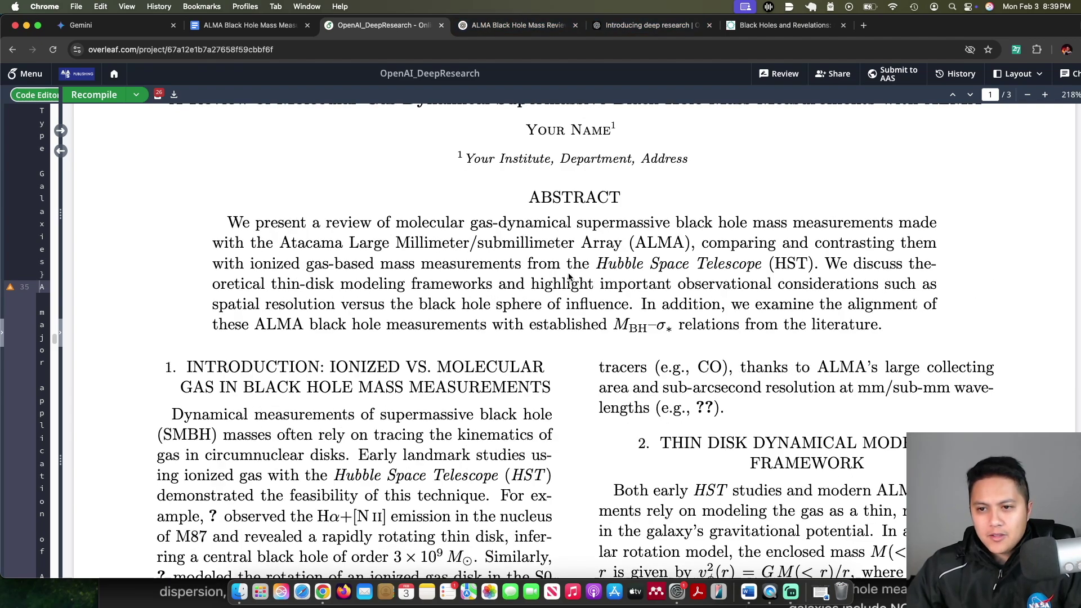
pyautogui.scroll(1, 570, 276)
pyautogui.scroll(-10, 669, 246)
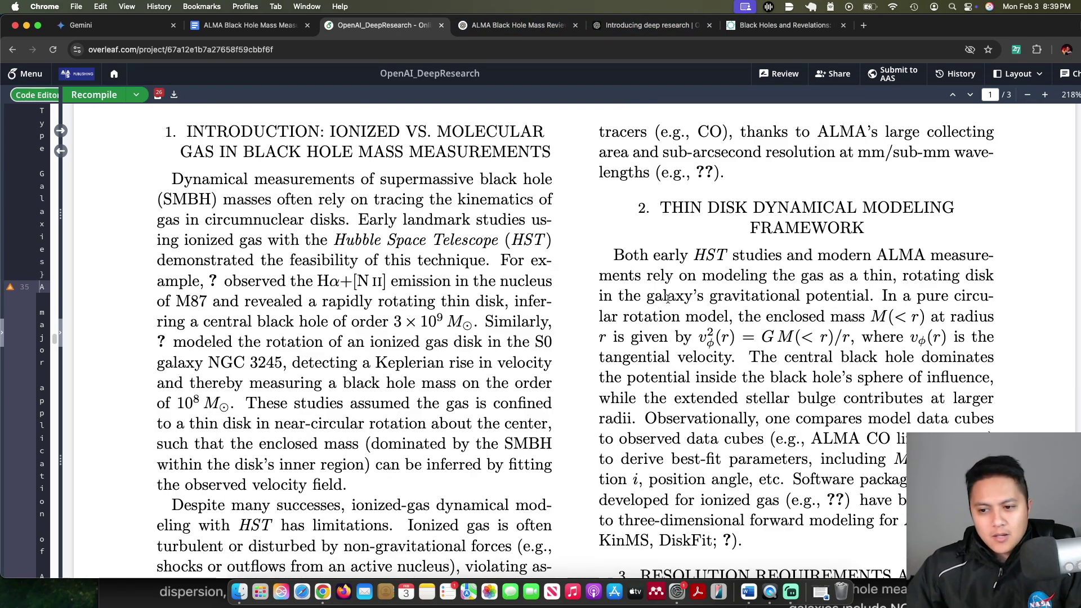
pyautogui.press('super+5')
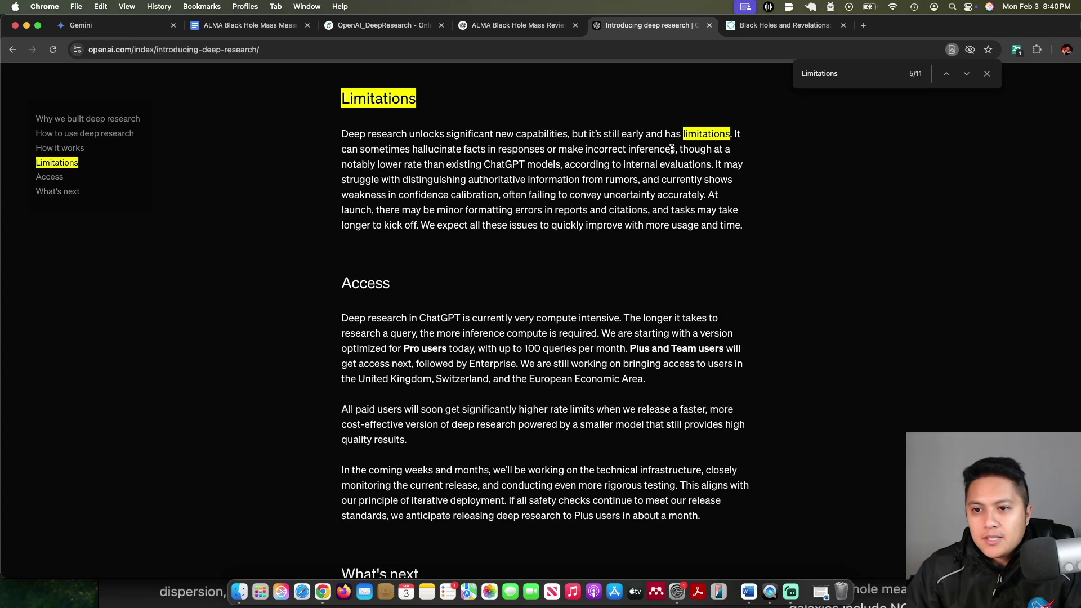
# - Read the Limitations paragraph on hallucinations, then return to the dissertation's Table 8.1 on page 182
pyautogui.moveTo(702, 134); pyautogui.dragTo(760, 225)
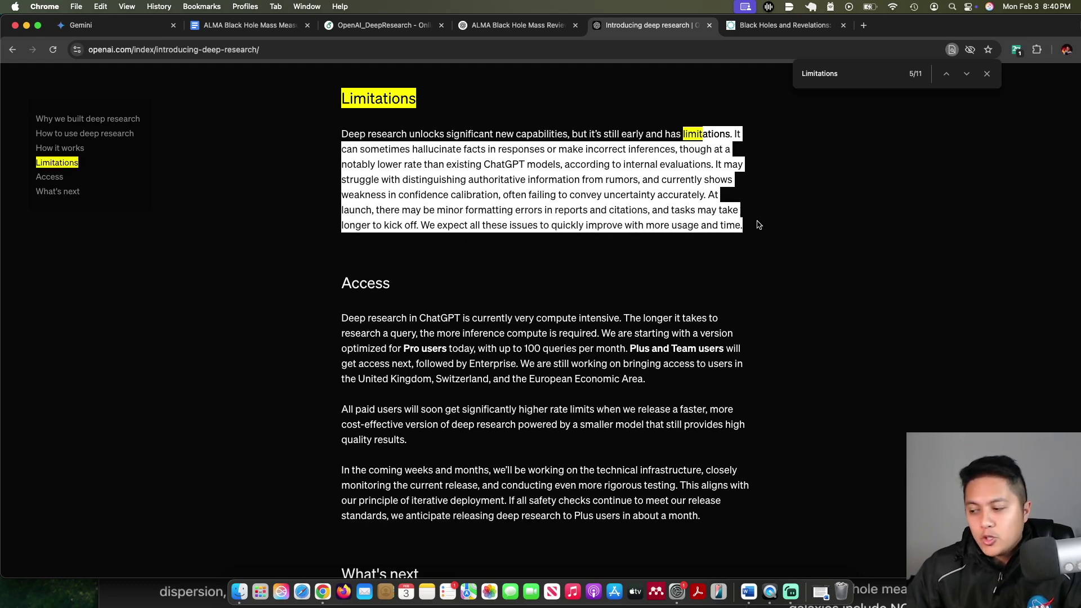
pyautogui.click(754, 228)
pyautogui.hotkey('ctrl', 'Tab')
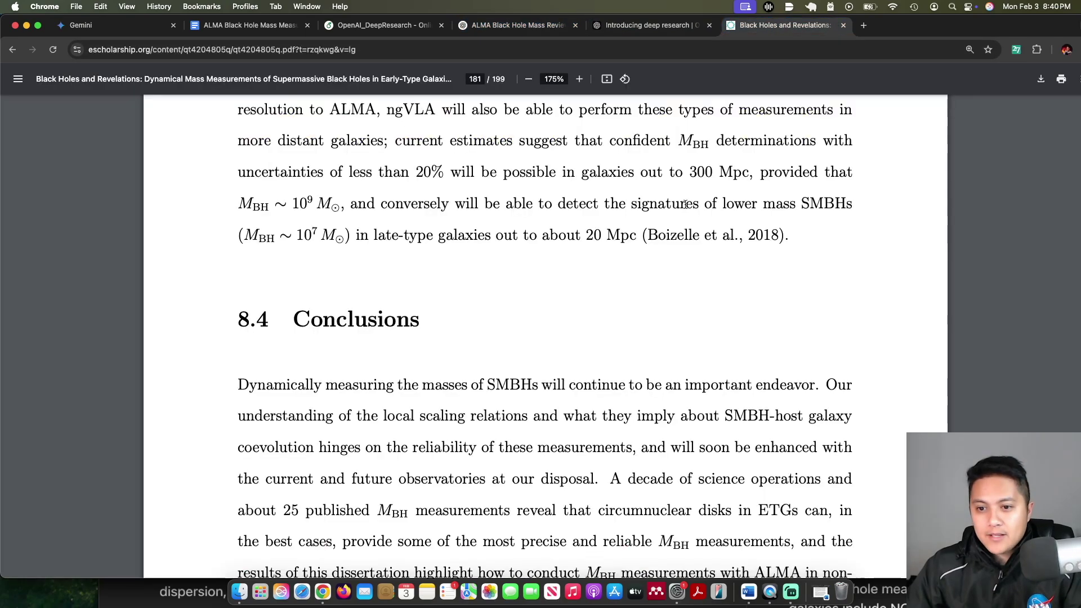
pyautogui.scroll(-10, 752, 312)
pyautogui.scroll(3, 759, 255)
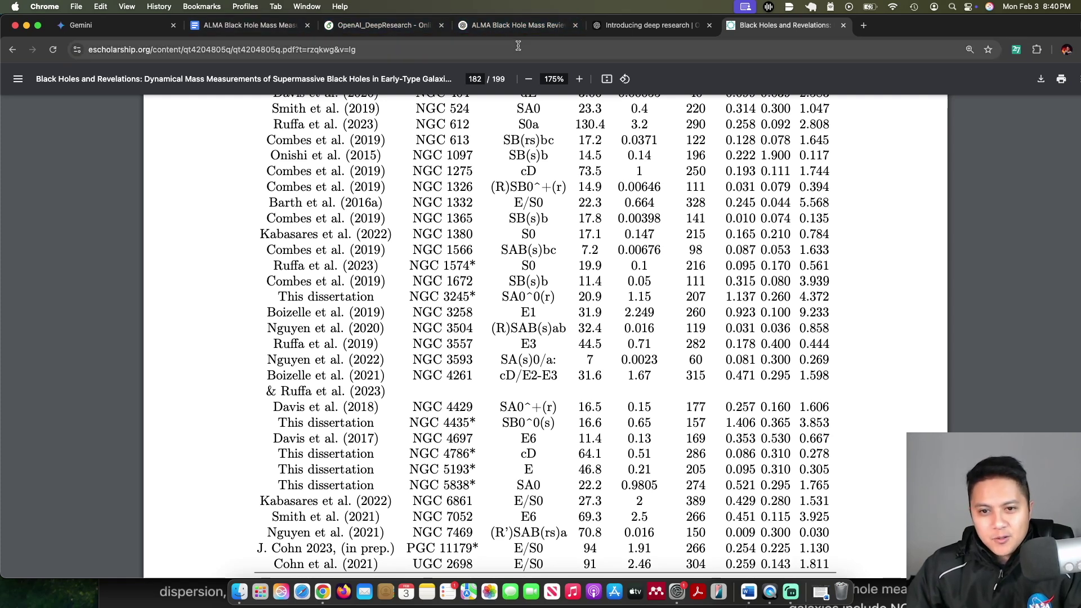
# - Scroll ChatGPT's report to Table 1 (NGC 3258 through NGC 7469), then switch to Gemini's report
pyautogui.click(515, 25)
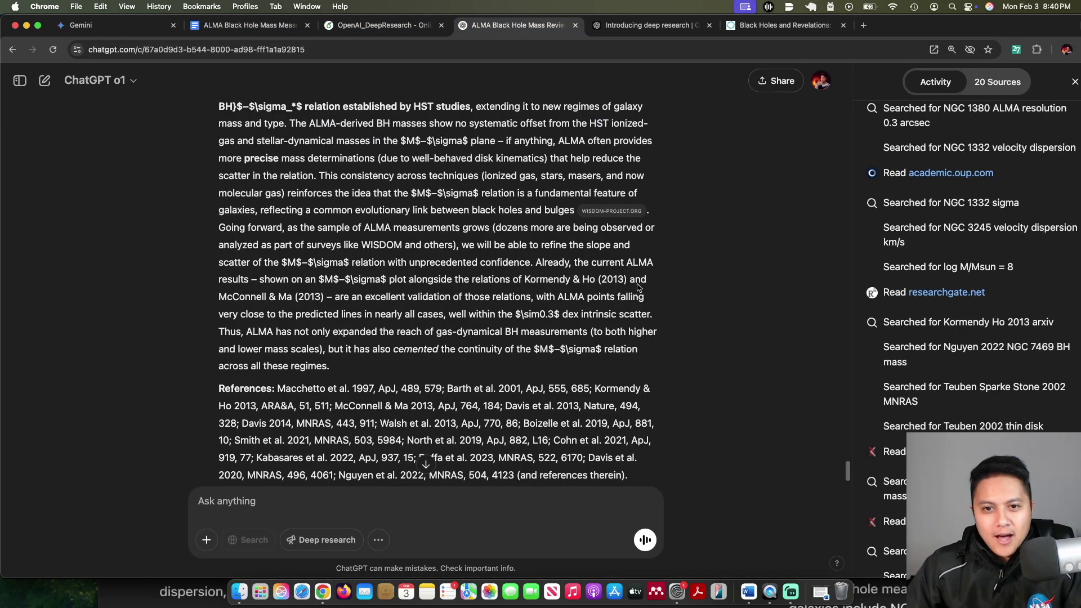
pyautogui.scroll(-2, 638, 288)
pyautogui.scroll(10, 638, 327)
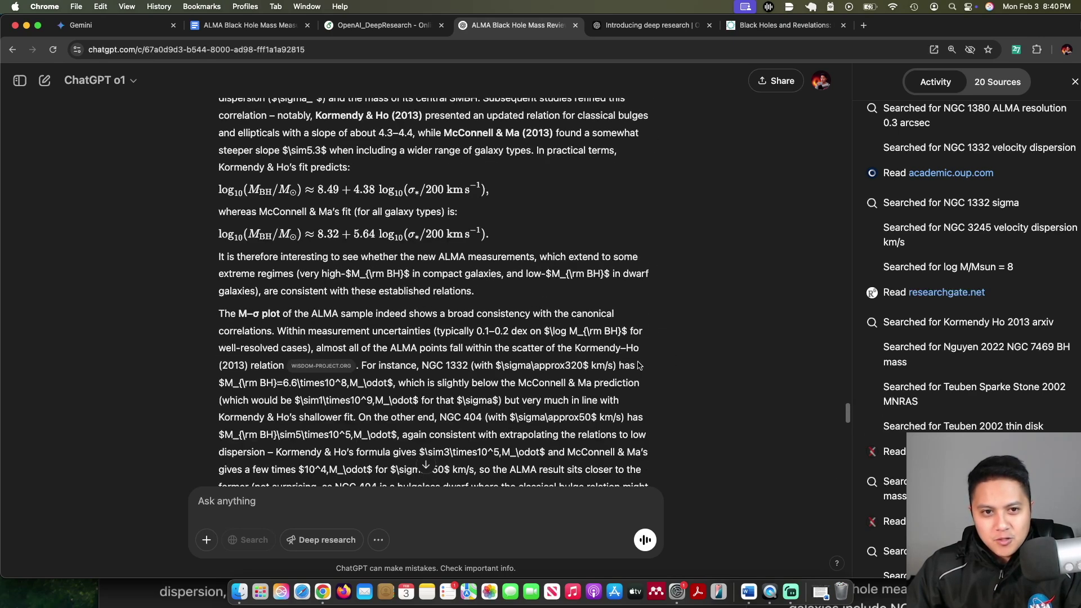
pyautogui.scroll(15, 648, 394)
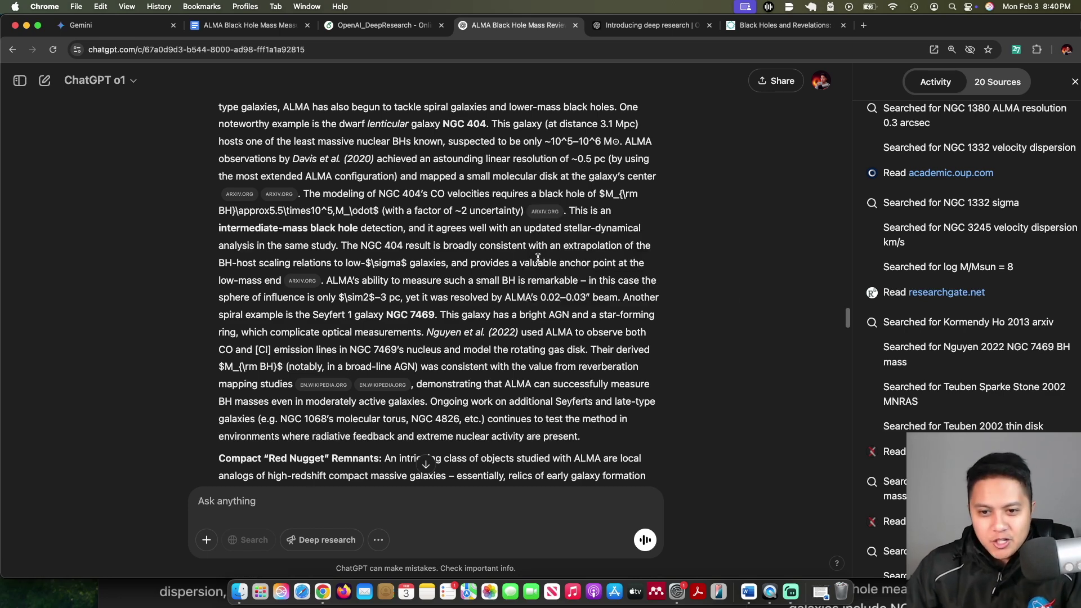
pyautogui.scroll(-10, 537, 259)
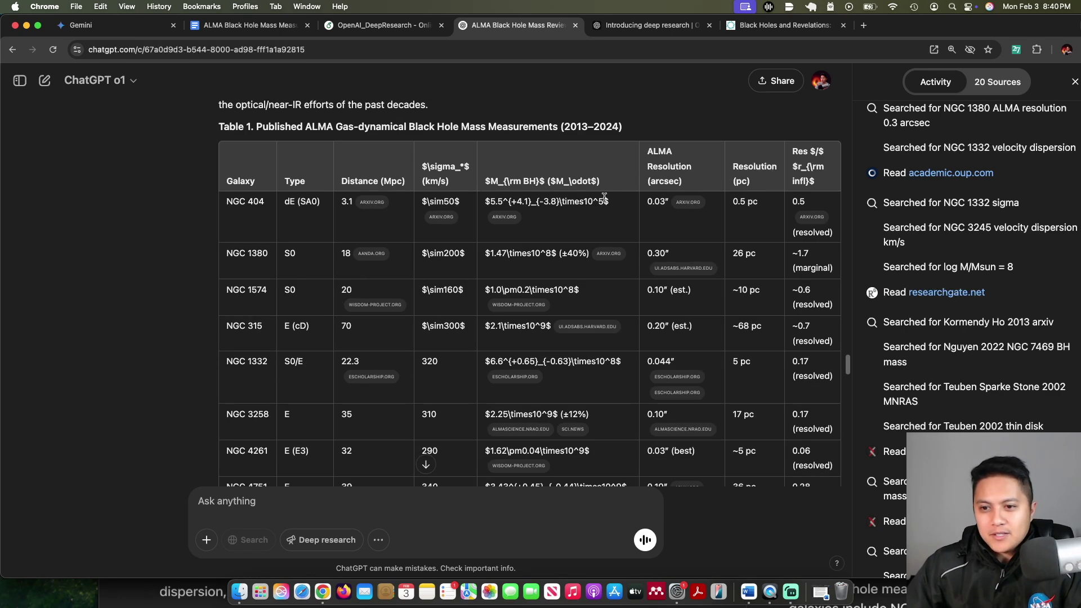
pyautogui.scroll(-6, 521, 272)
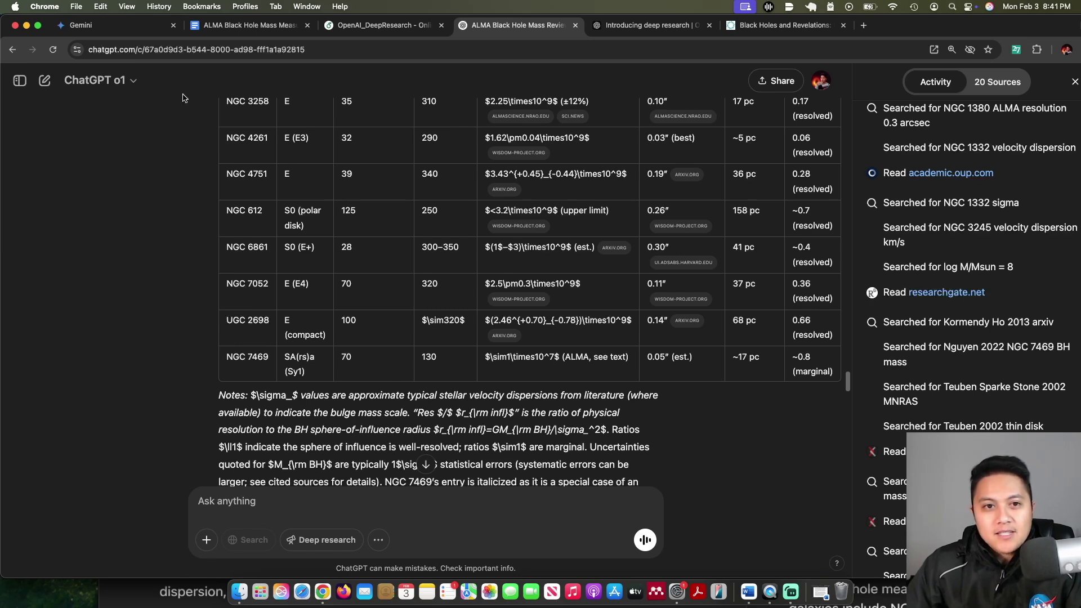
pyautogui.press('super+1')
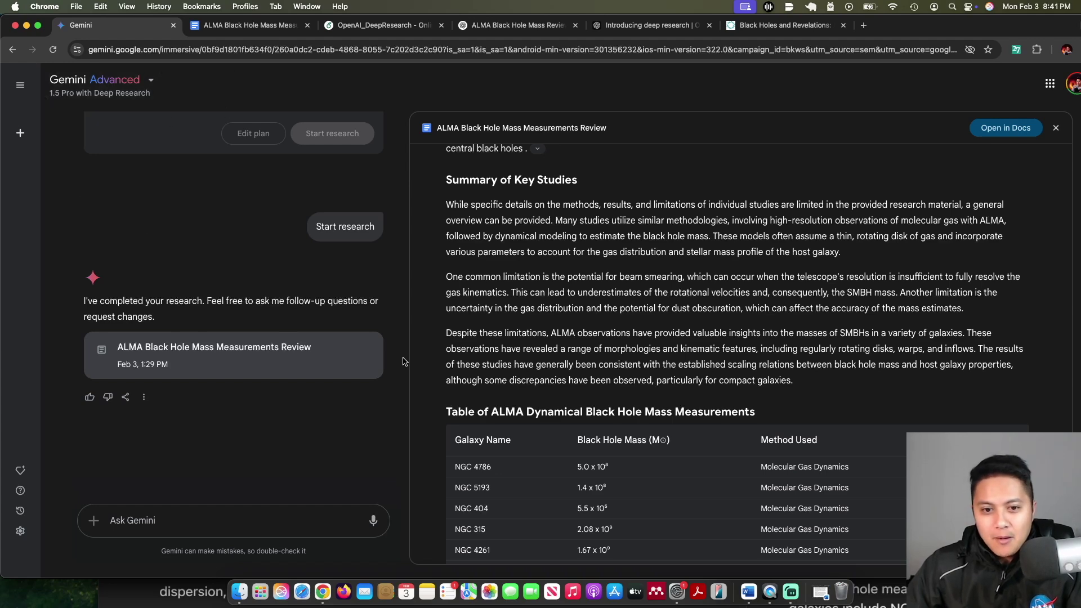
# - Skim Gemini's report, then open its Google Docs copy 'ALMA Black Hole Mass Measurements Review'
pyautogui.scroll(10, 328, 358)
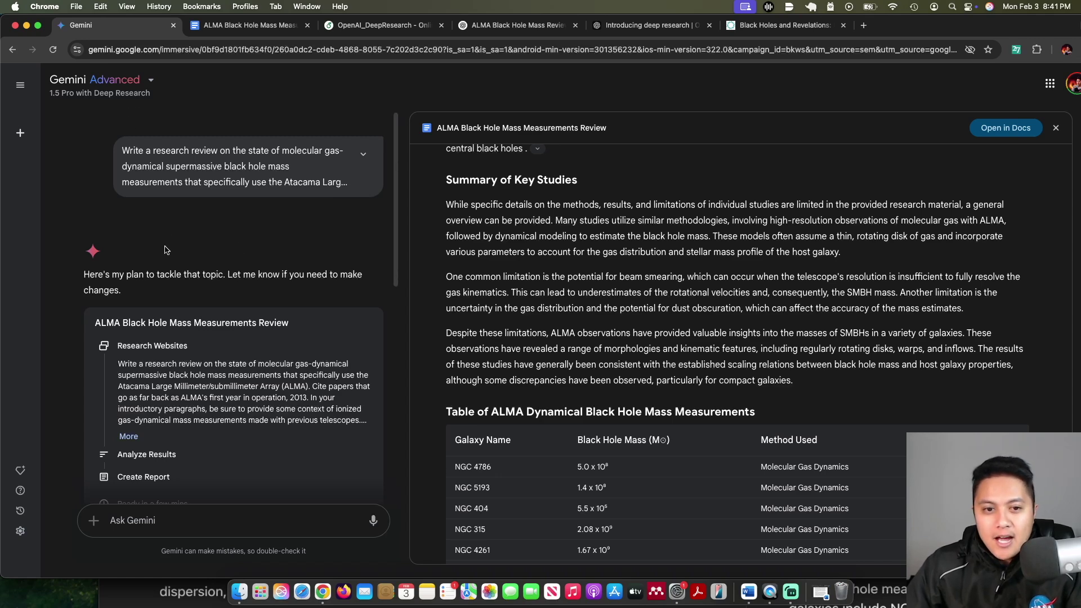
pyautogui.scroll(-3, 271, 331)
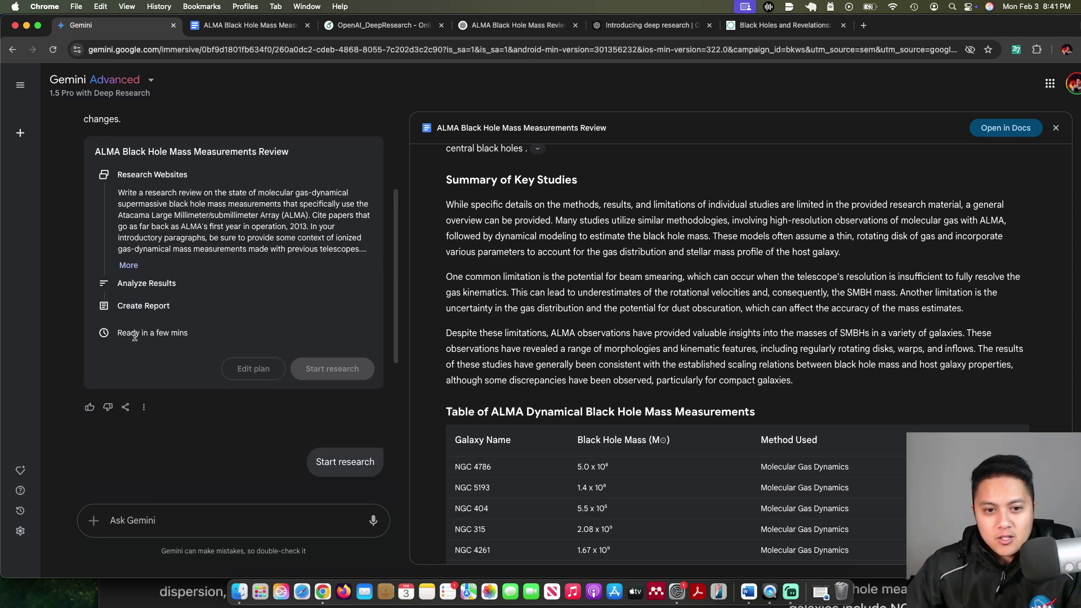
pyautogui.scroll(-1, 612, 326)
pyautogui.scroll(-5, 612, 327)
pyautogui.scroll(15, 612, 327)
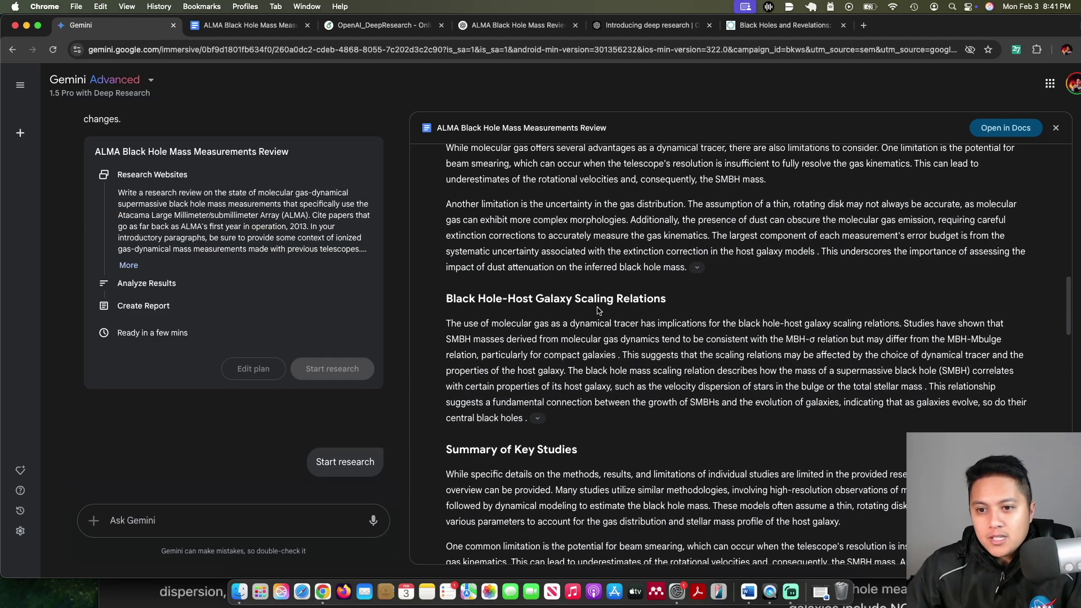
pyautogui.click(245, 25)
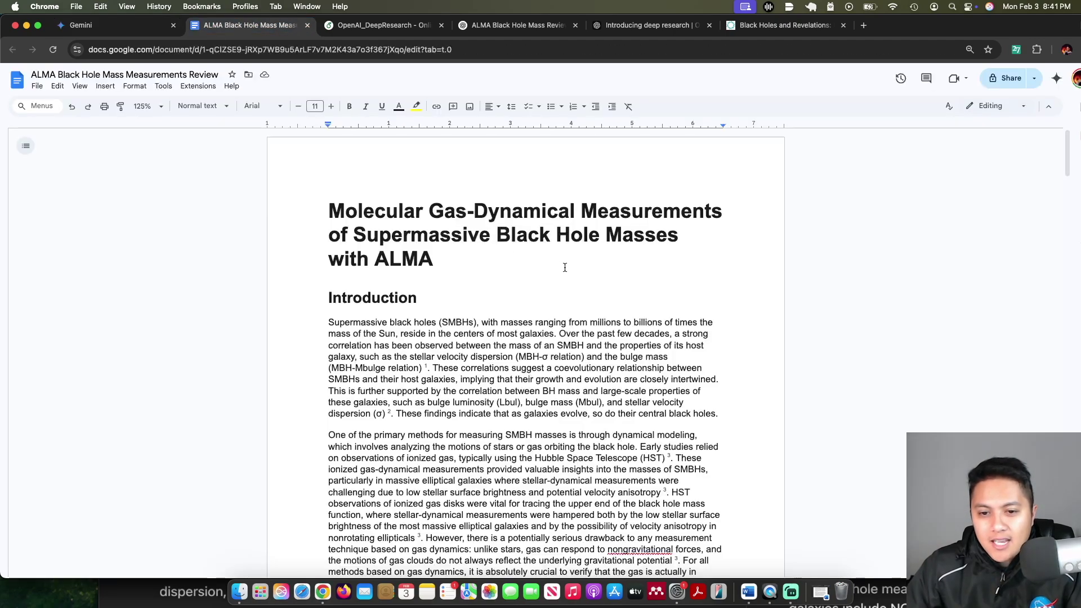
# - Review the Google Doc's Measurements table and Works cited, then return to the dissertation's page-182 table
pyautogui.scroll(-7, 564, 268)
pyautogui.scroll(8, 408, 249)
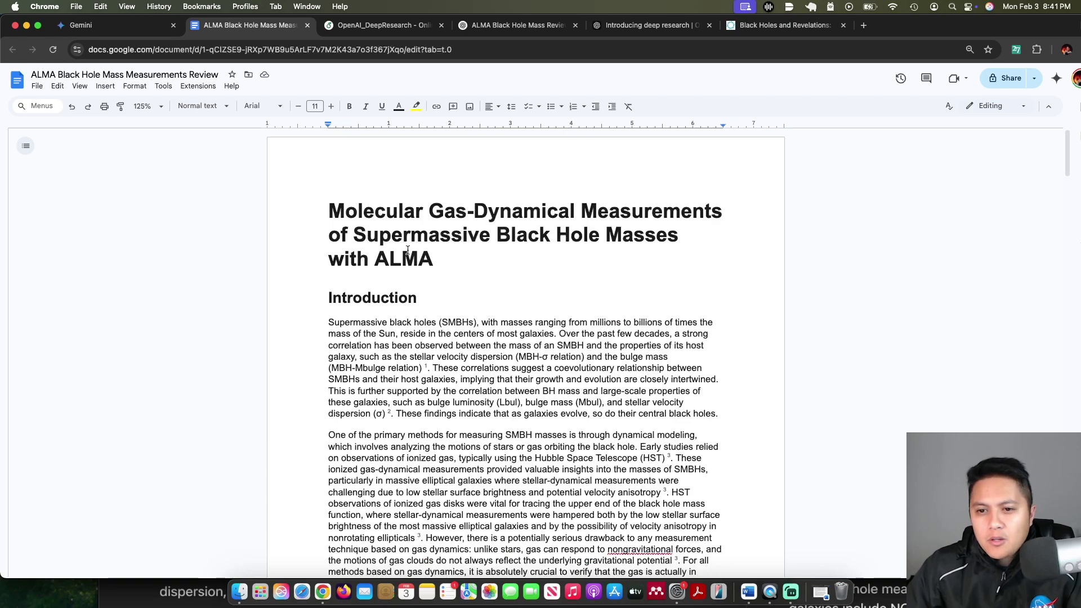
pyautogui.scroll(-15, 407, 250)
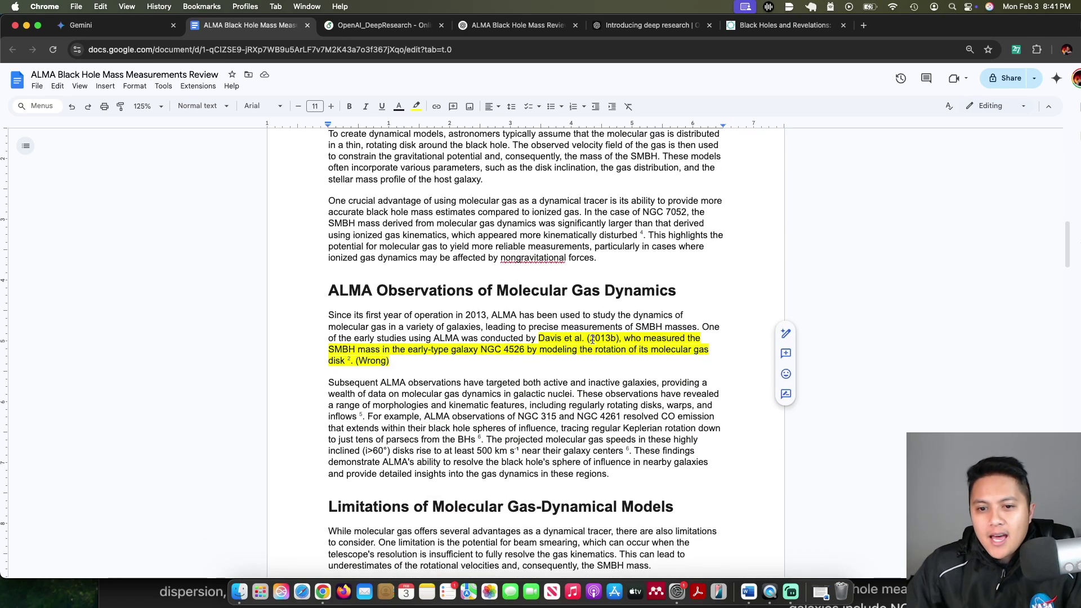
pyautogui.scroll(-20, 592, 339)
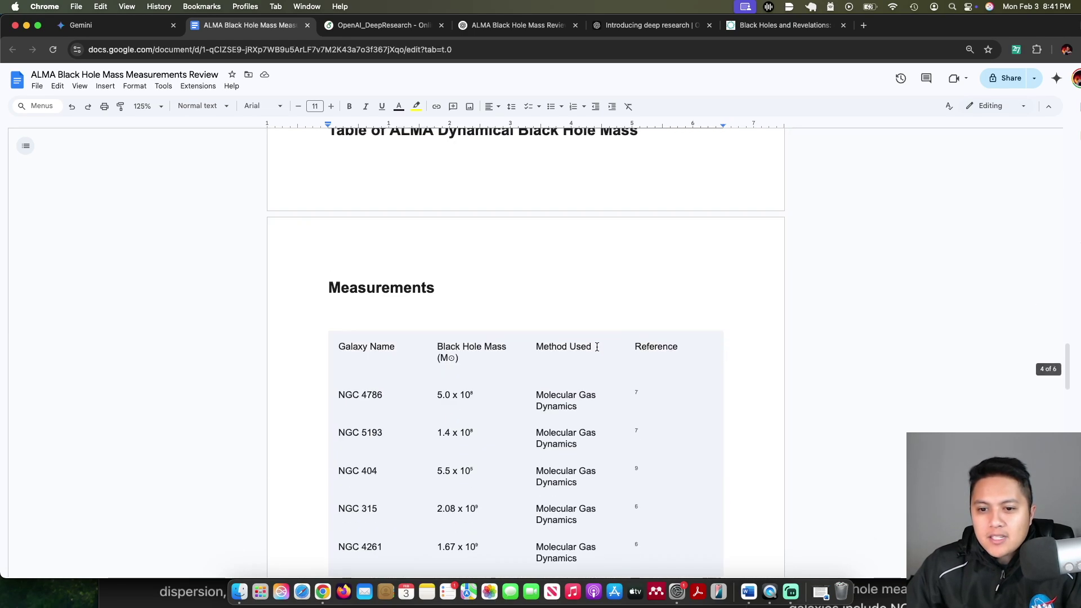
pyautogui.scroll(-10, 597, 347)
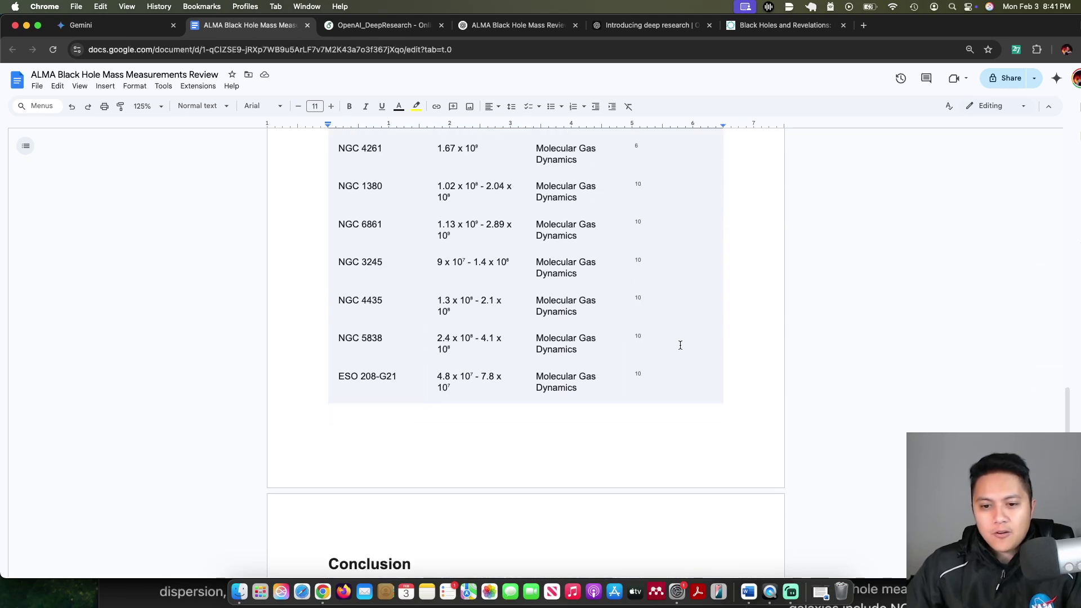
pyautogui.scroll(-3, 680, 345)
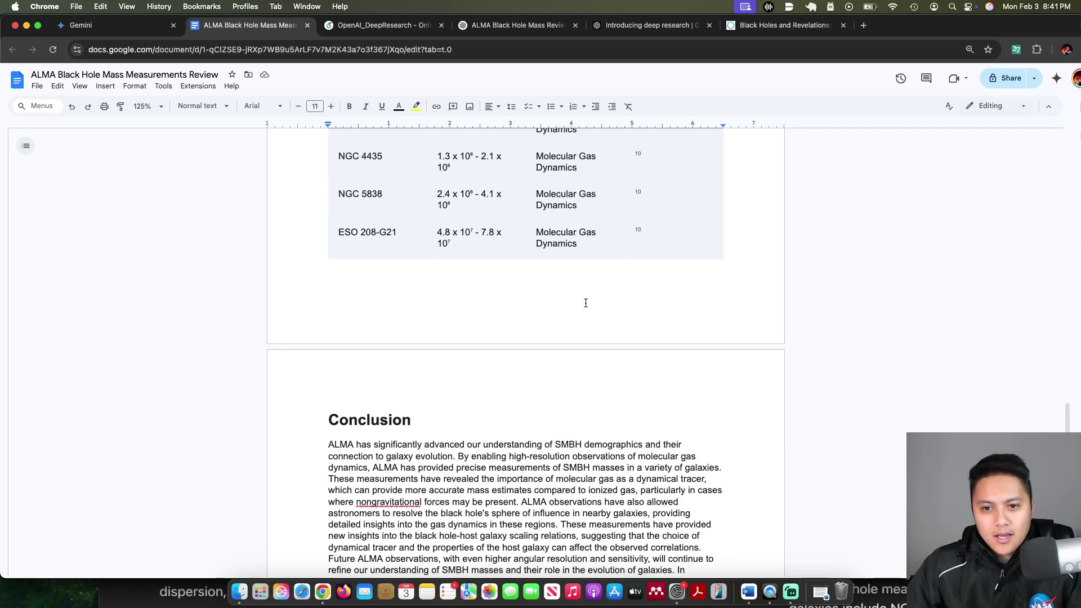
pyautogui.scroll(-15, 586, 303)
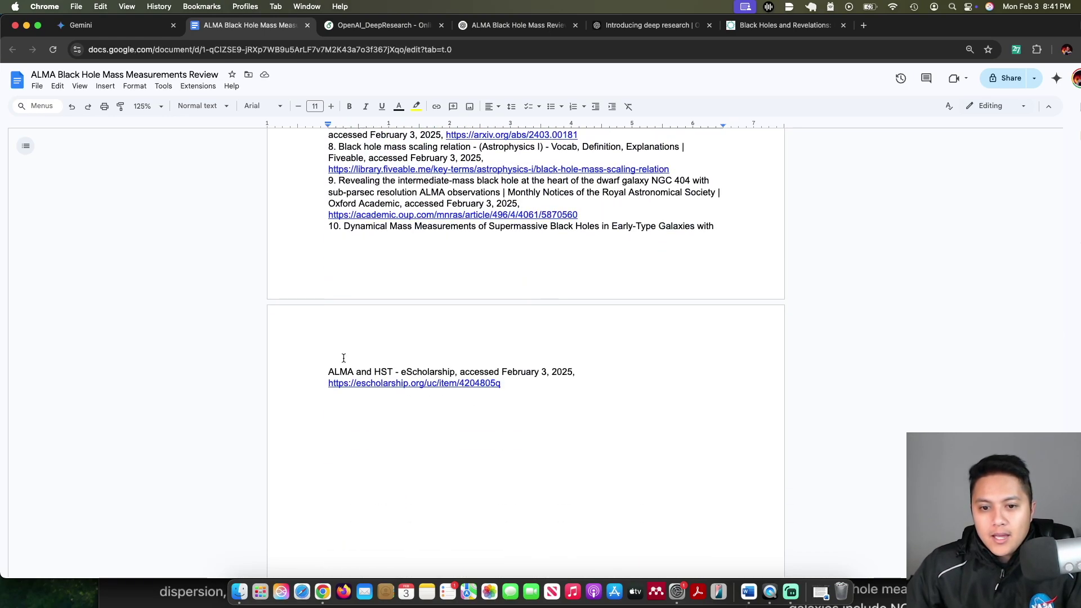
pyautogui.scroll(10, 599, 358)
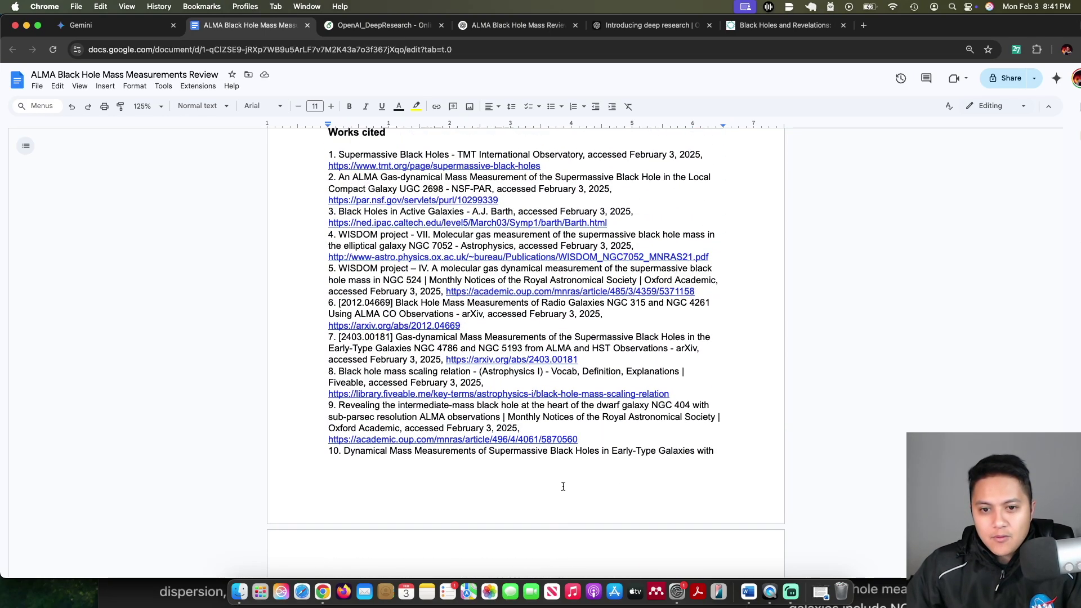
pyautogui.scroll(10, 545, 398)
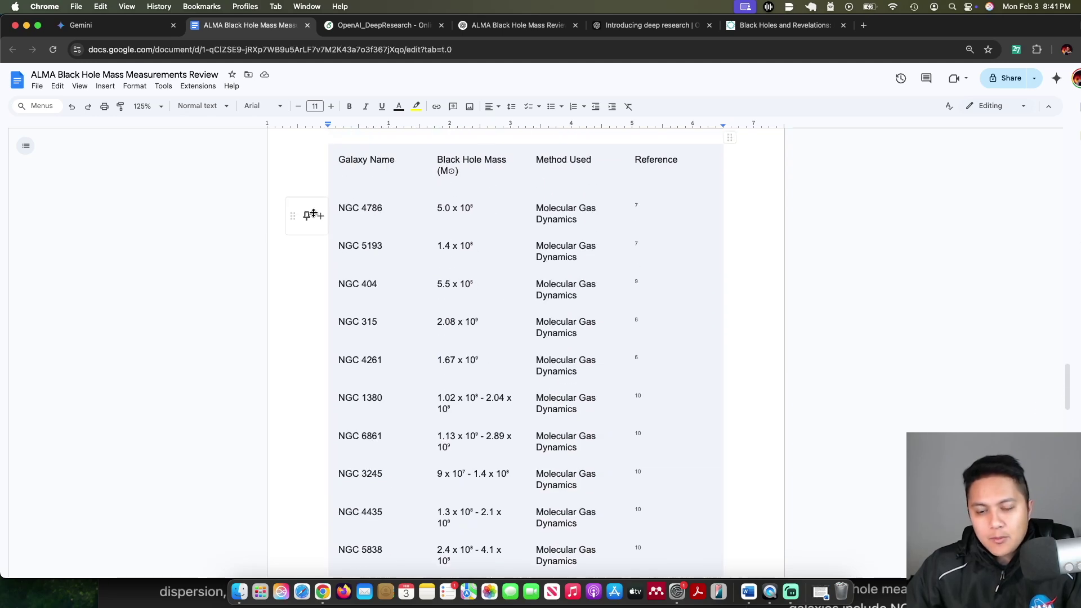
pyautogui.scroll(-3, 379, 210)
pyautogui.scroll(5, 394, 254)
pyautogui.scroll(-5, 374, 285)
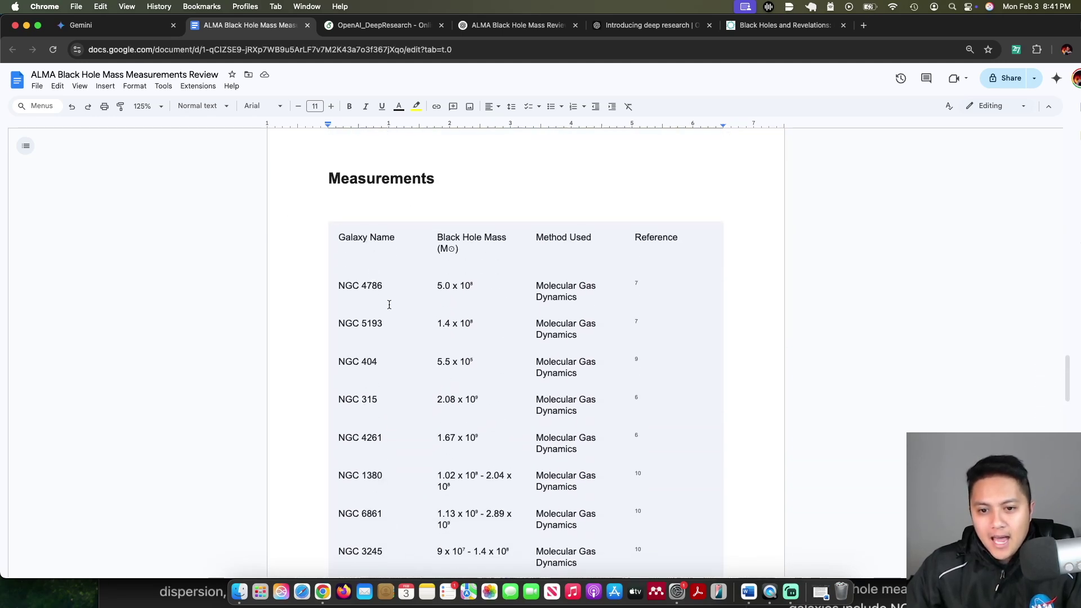
pyautogui.press('super+9')
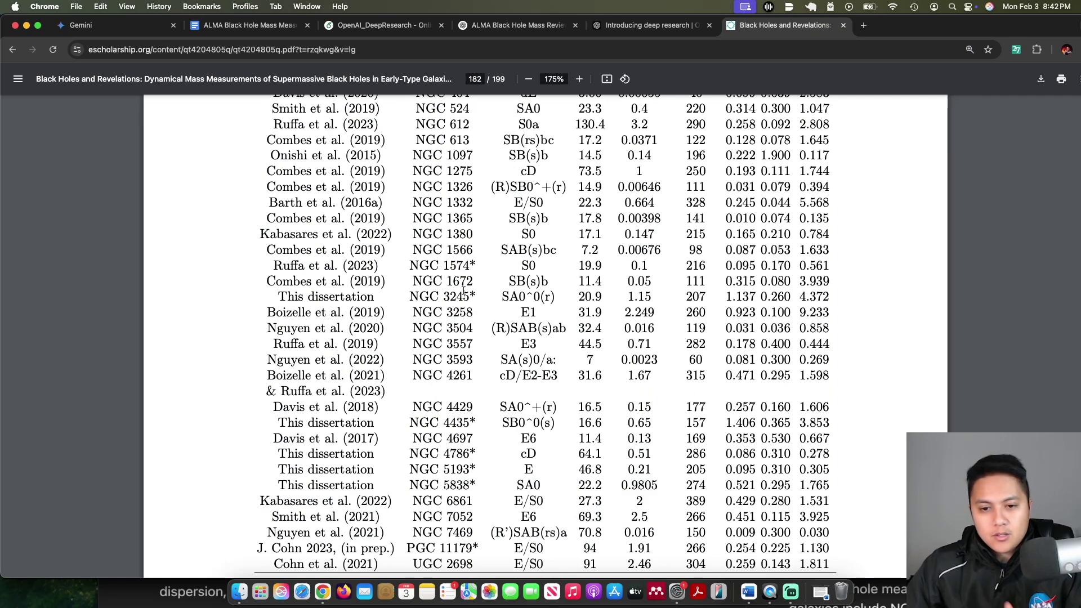
# - Compare the dissertation table, recheck deep research Limitations, and return to the Doc's Measurements table ending at ESO 208-G21
pyautogui.scroll(-6, 463, 291)
pyautogui.scroll(10, 400, 256)
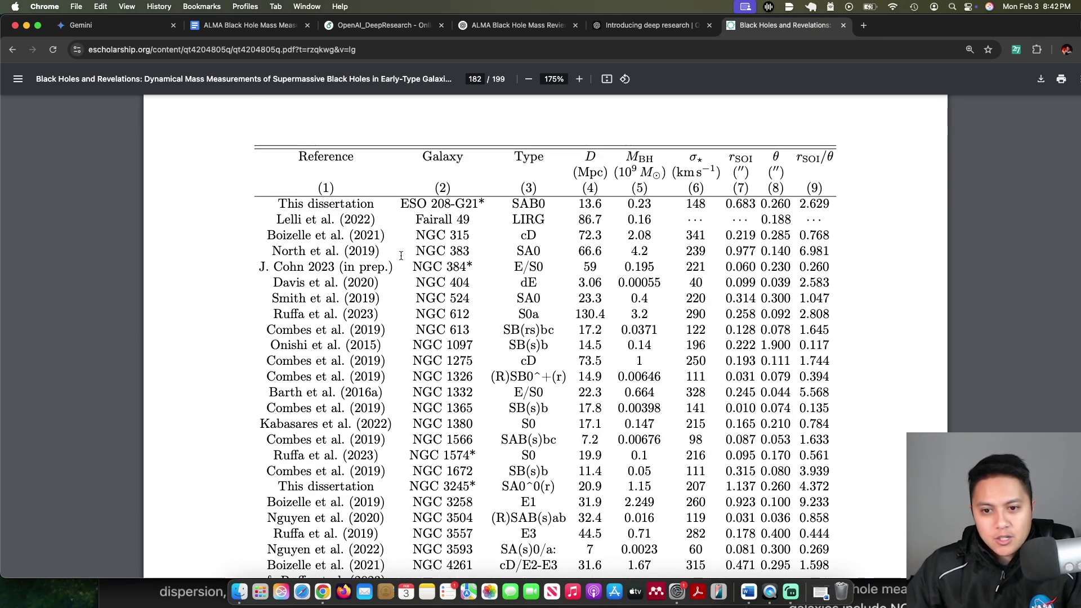
pyautogui.click(648, 26)
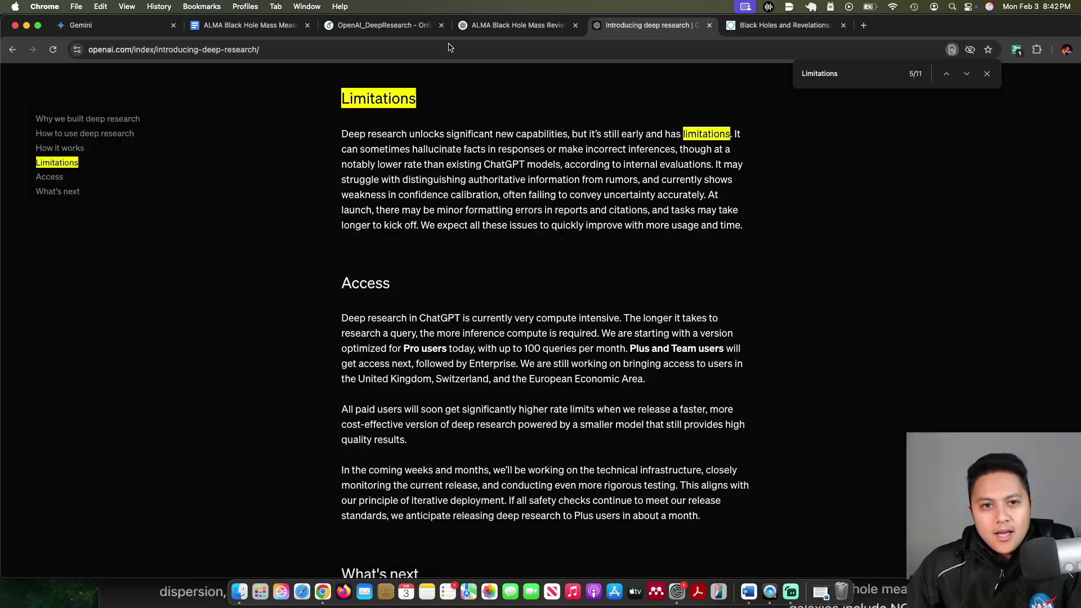
pyautogui.click(135, 28)
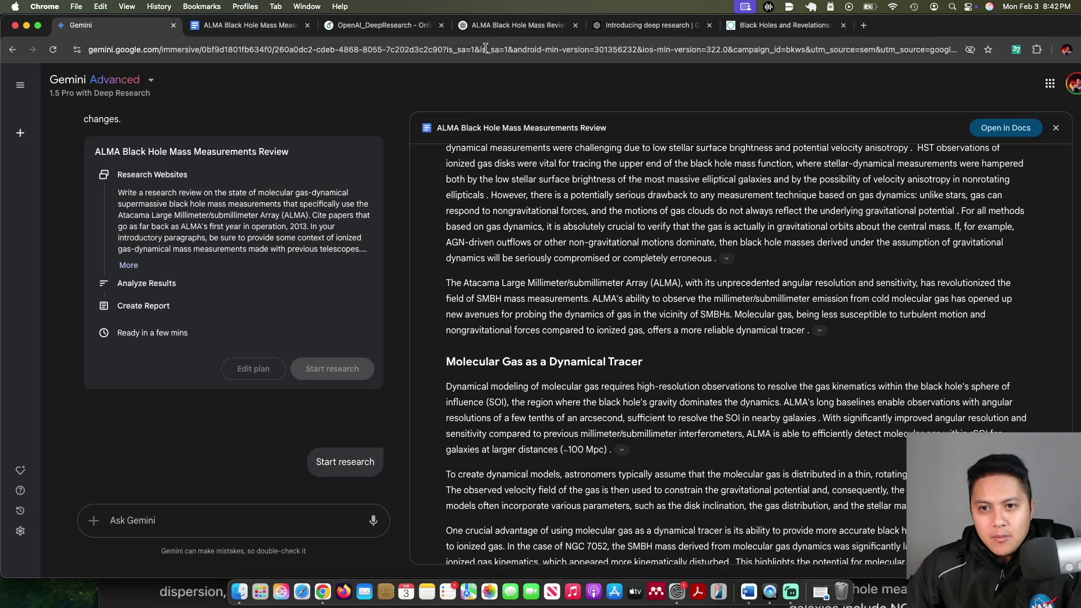
pyautogui.click(651, 26)
pyautogui.click(112, 25)
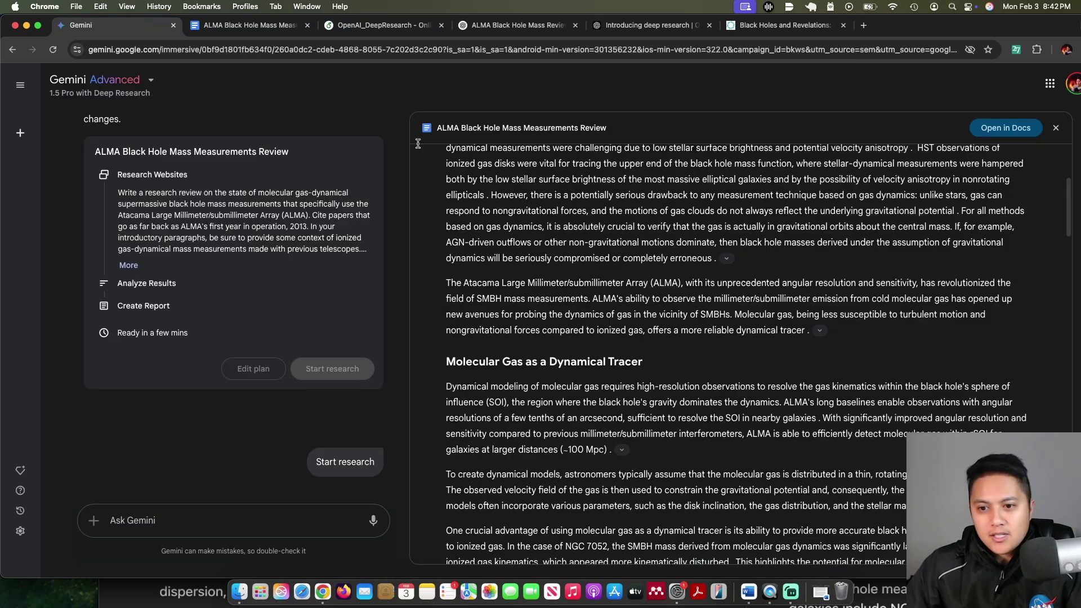
pyautogui.scroll(-5, 656, 388)
pyautogui.click(237, 22)
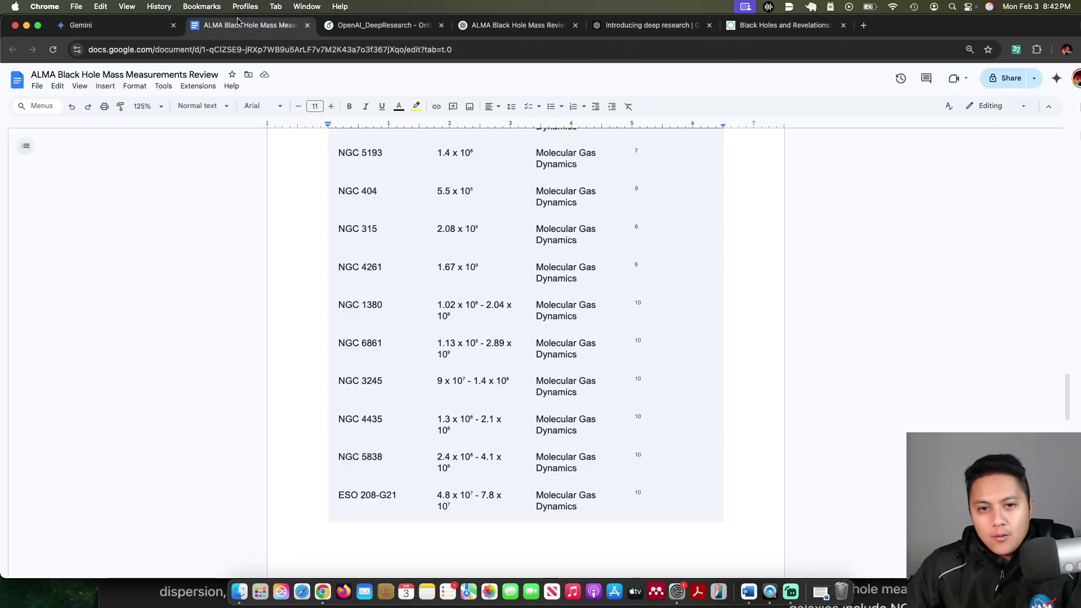
pyautogui.scroll(-5, 703, 327)
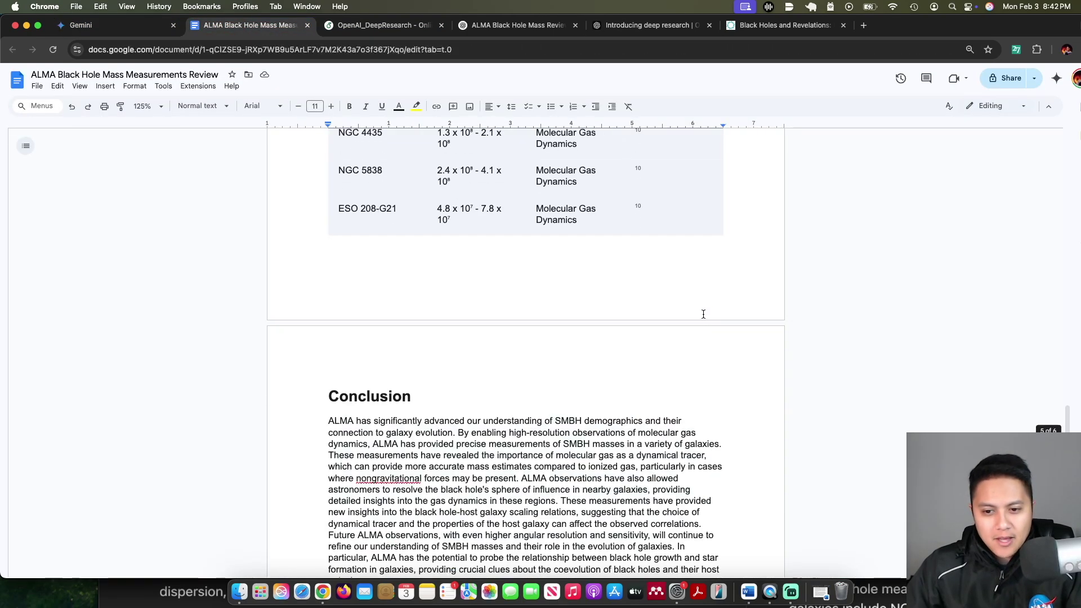
pyautogui.scroll(-1, 703, 314)
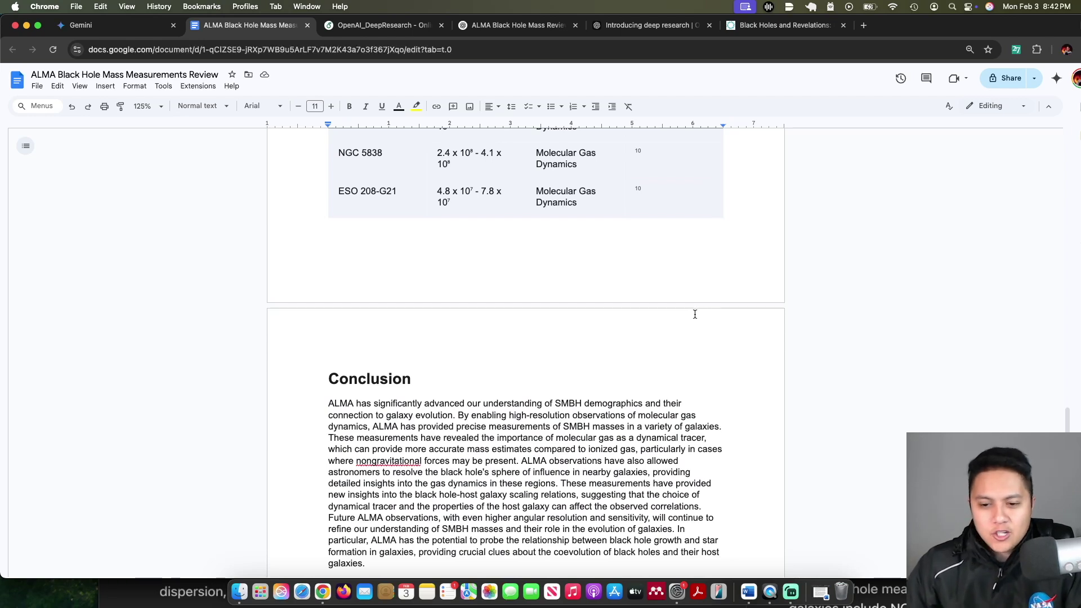
pyautogui.scroll(-3, 695, 314)
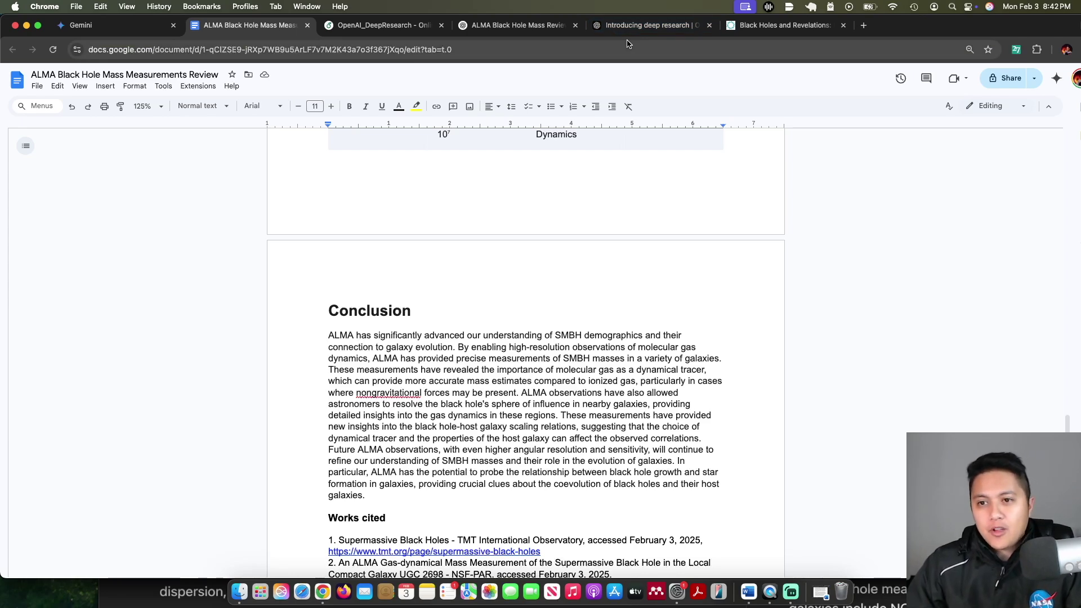
# - Read deep research's Limitations and Access sections, then open the compiled OpenAI_DeepResearch paper in Overleaf
pyautogui.click(651, 30)
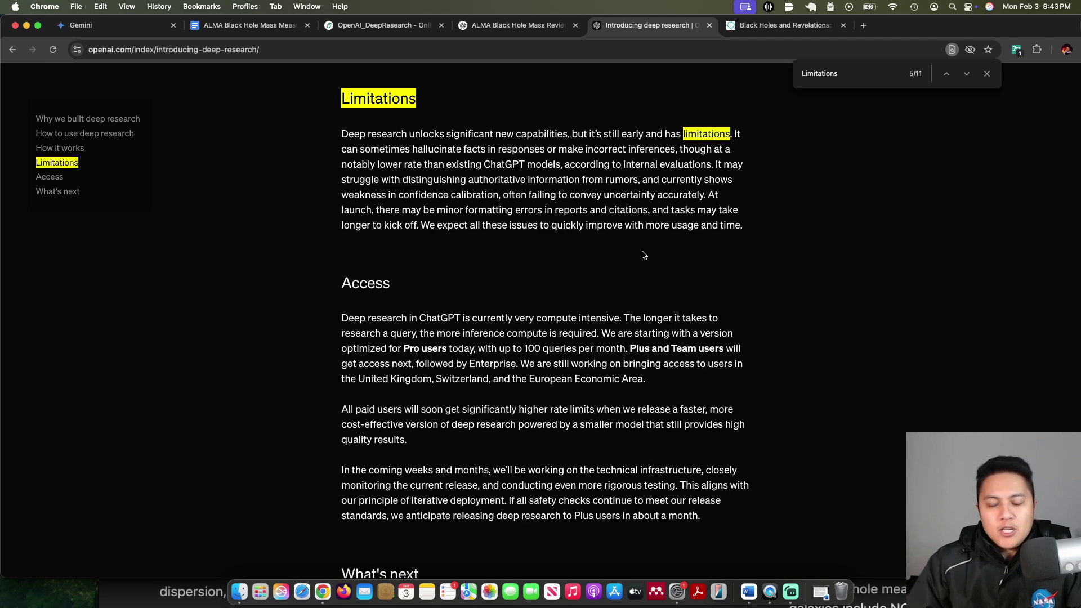
pyautogui.scroll(15, 608, 247)
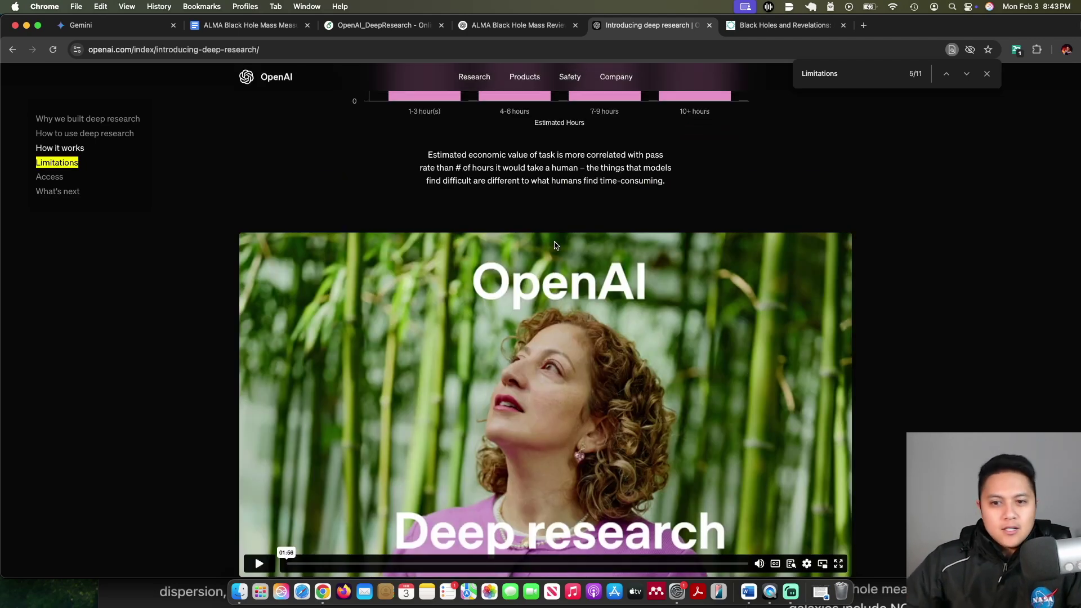
pyautogui.scroll(12, 669, 174)
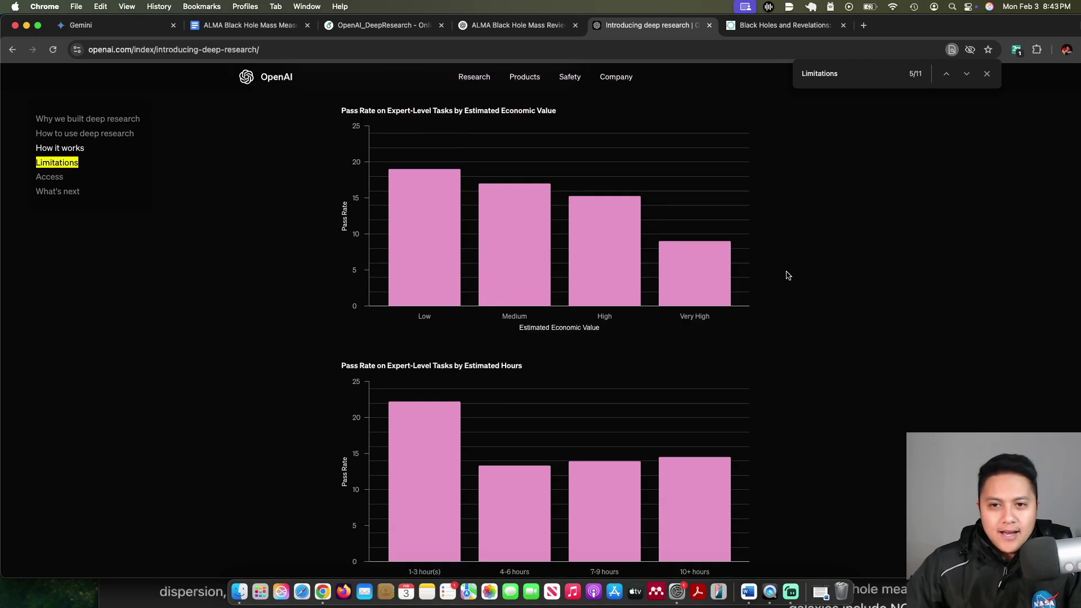
pyautogui.scroll(4, 801, 270)
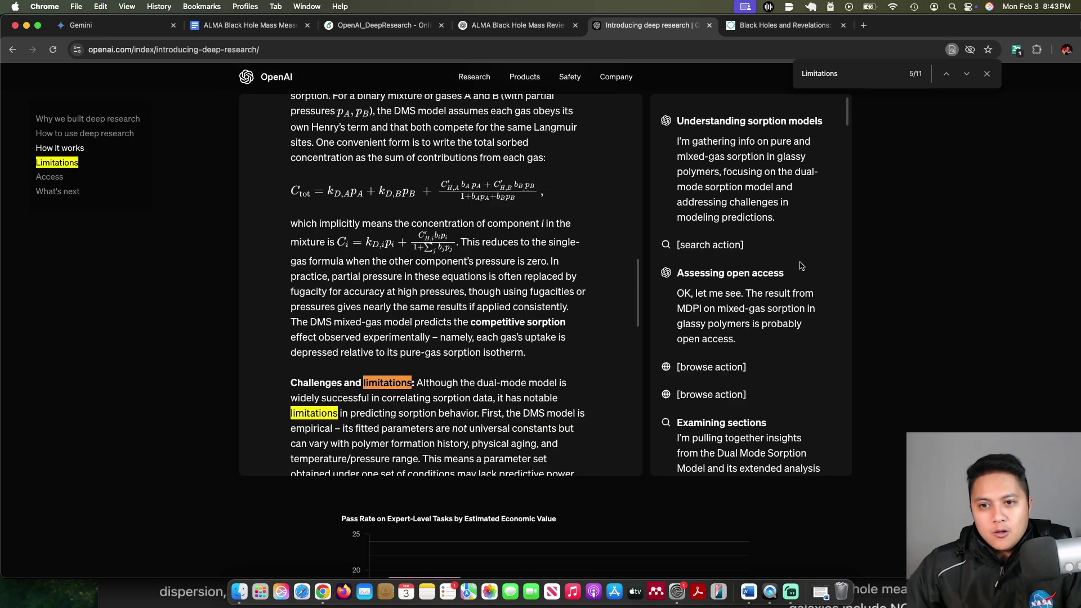
pyautogui.scroll(-15, 975, 283)
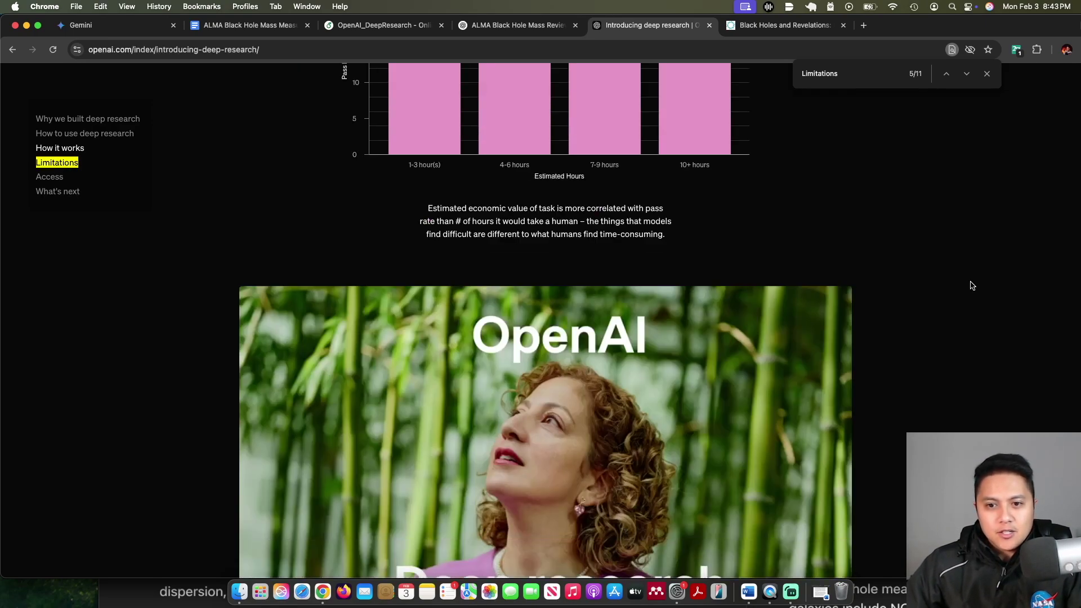
pyautogui.scroll(-5, 968, 274)
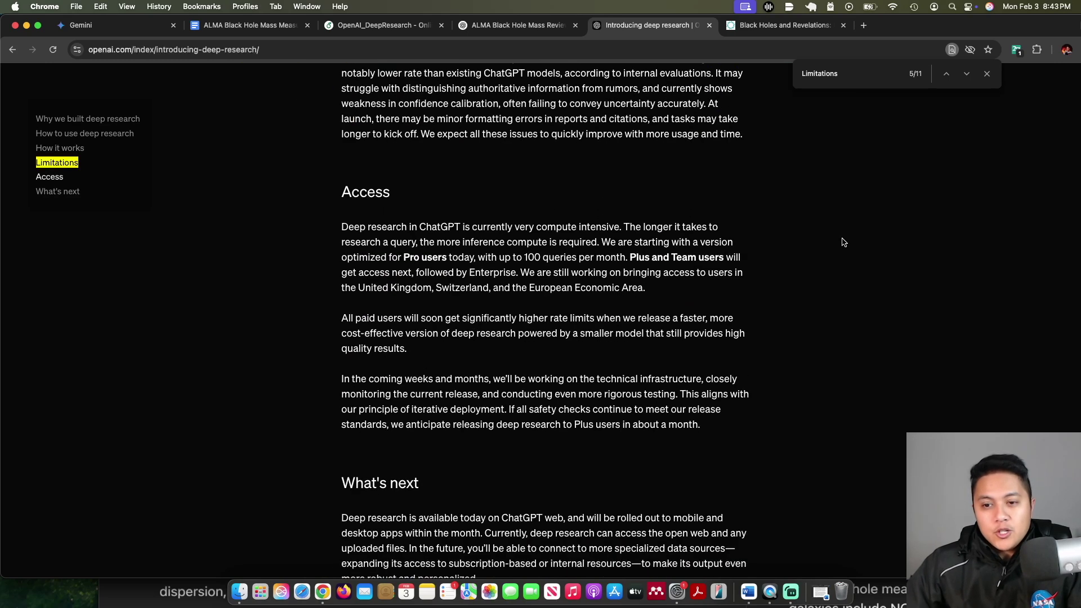
pyautogui.scroll(-2, 832, 242)
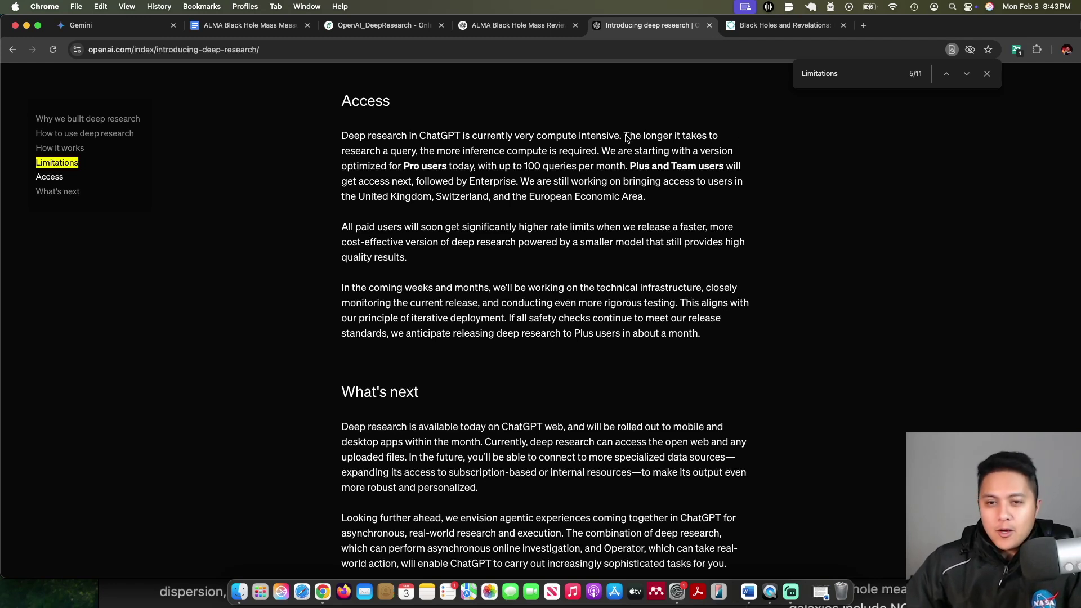
pyautogui.click(785, 25)
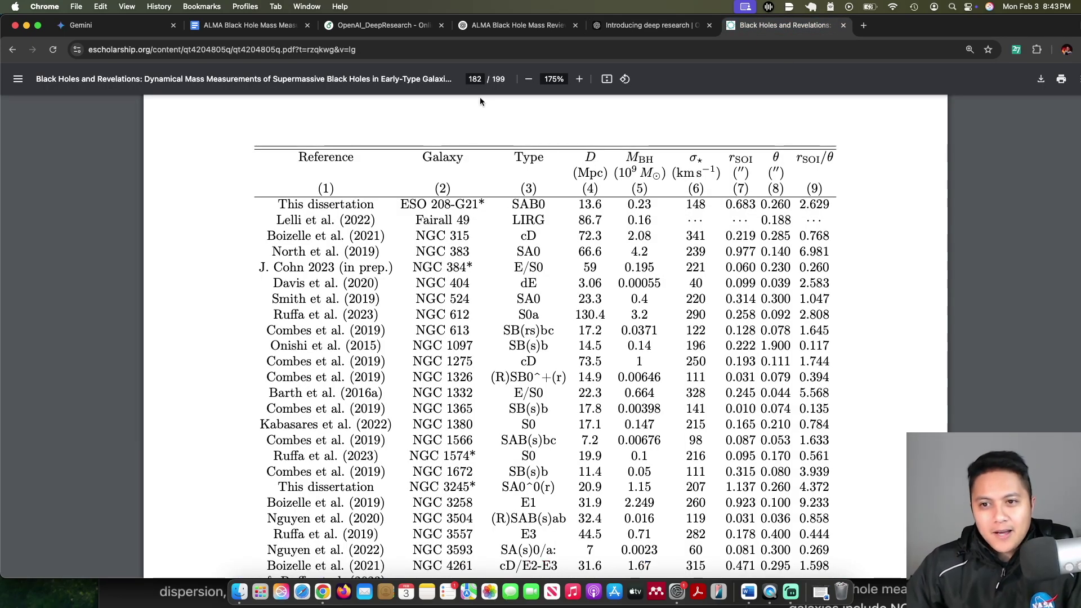
pyautogui.click(382, 25)
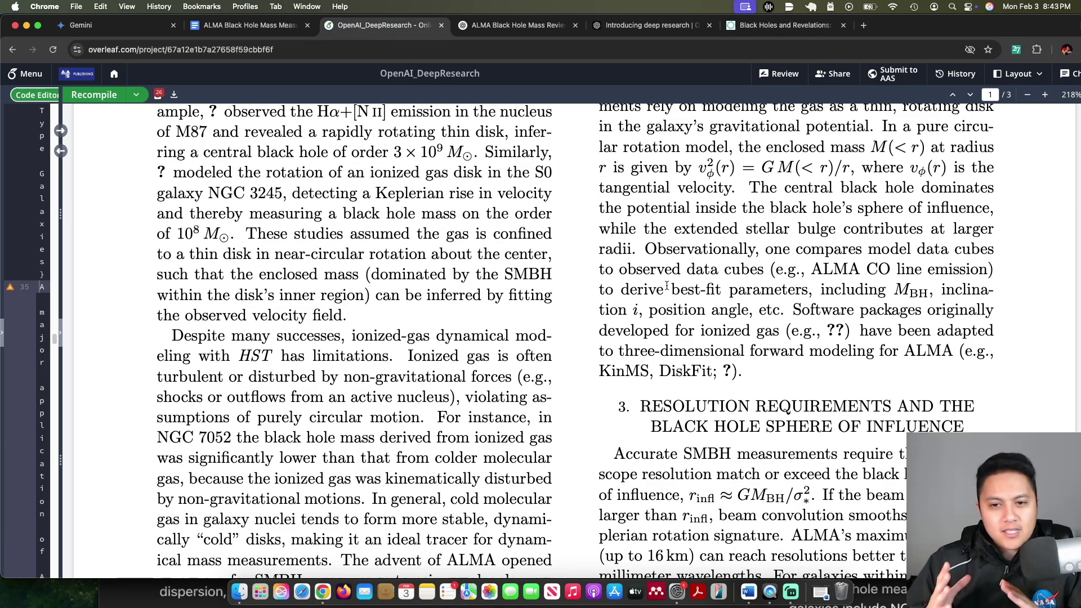